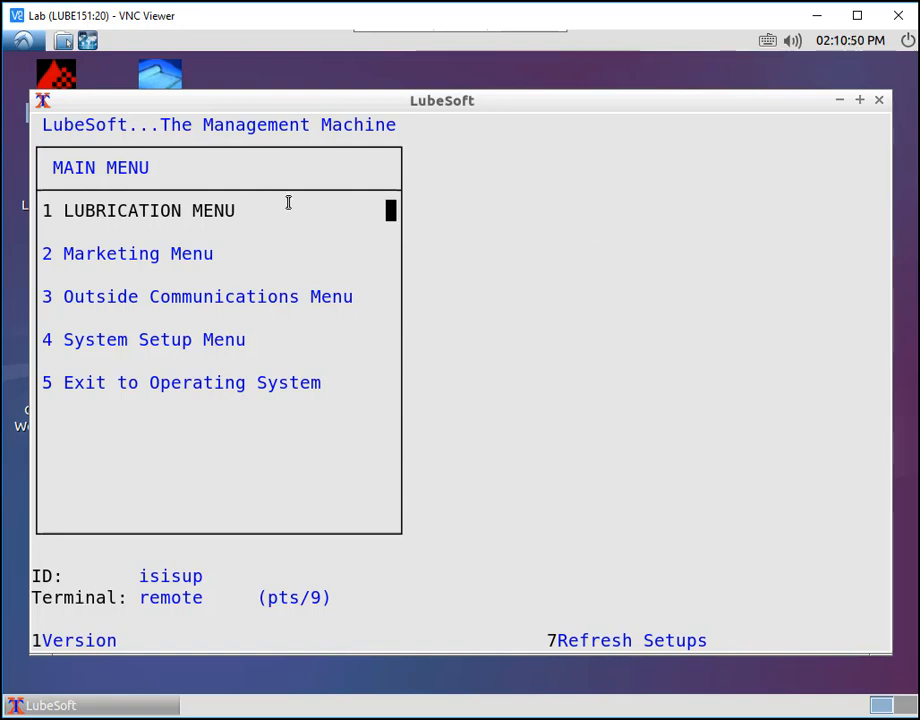
# Open the Purchase Order Module from the inventory activity options and enter the employee password
pyautogui.click(247, 208)
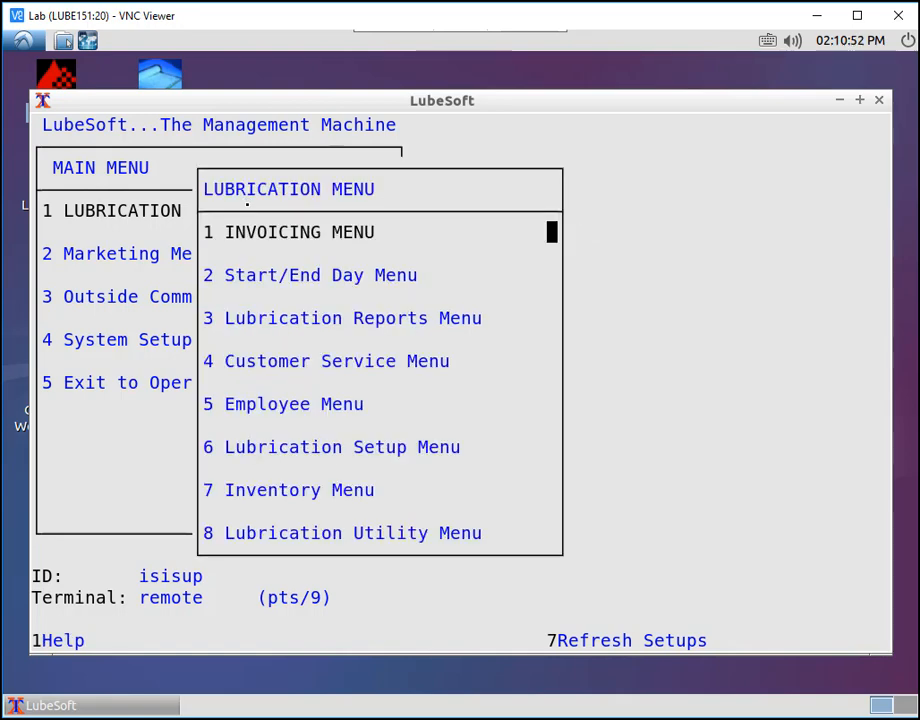
pyautogui.click(276, 495)
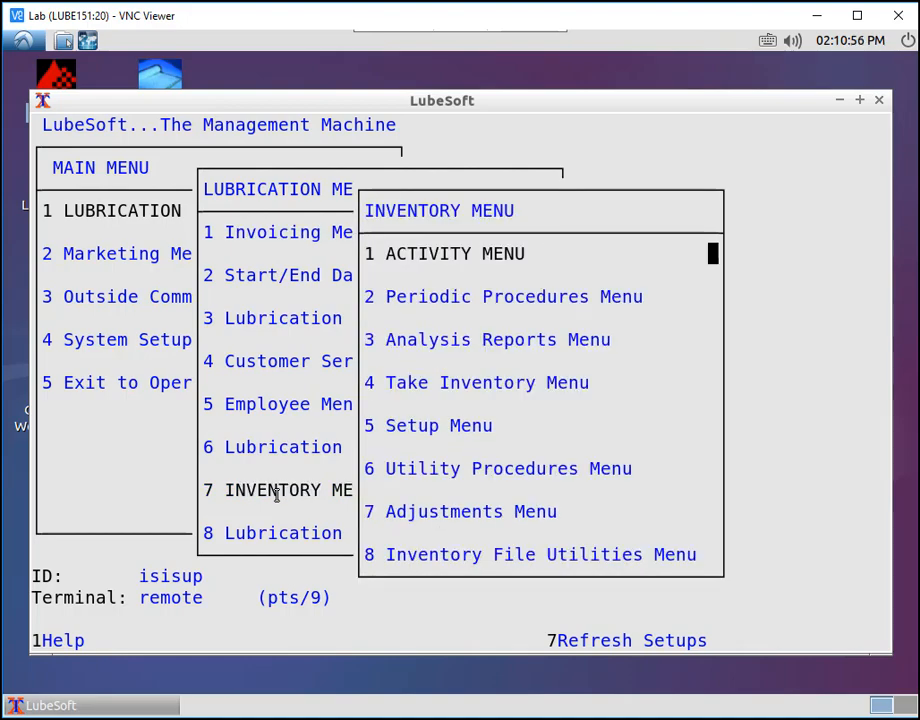
pyautogui.click(444, 254)
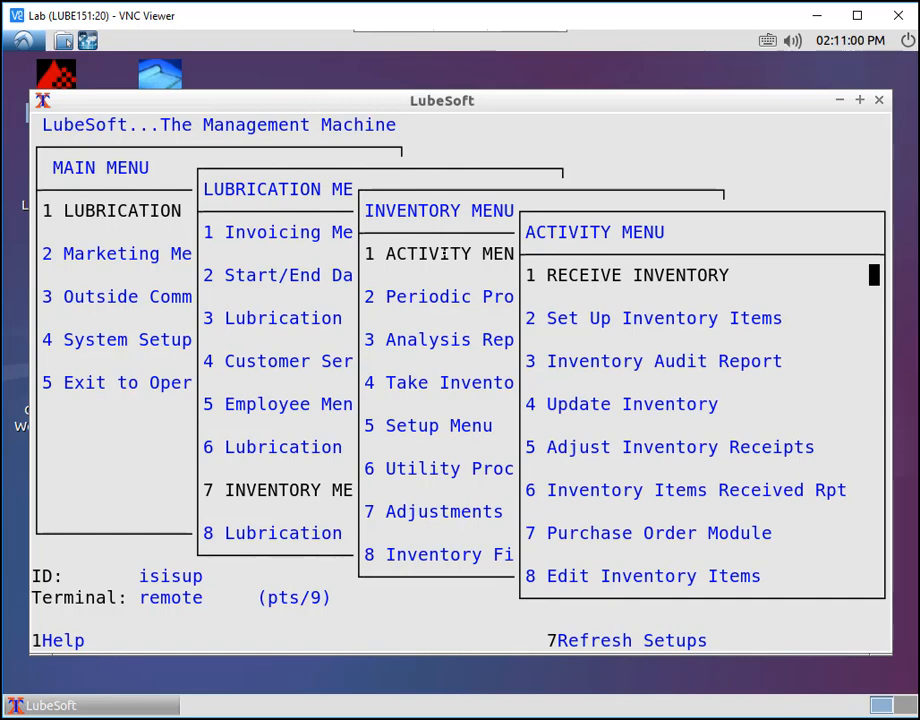
pyautogui.click(580, 535)
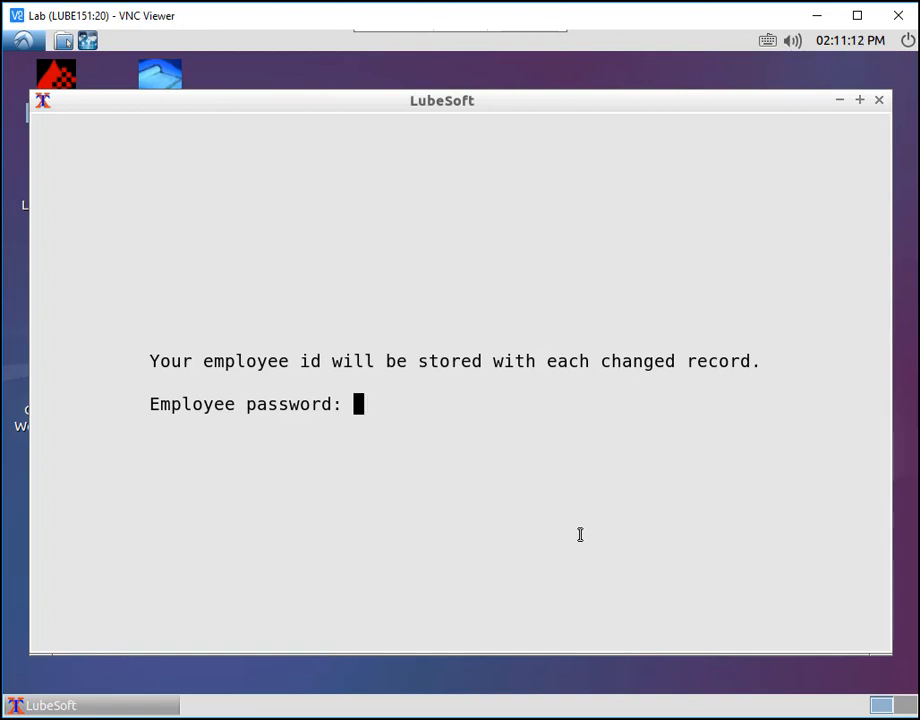
pyautogui.write('****')
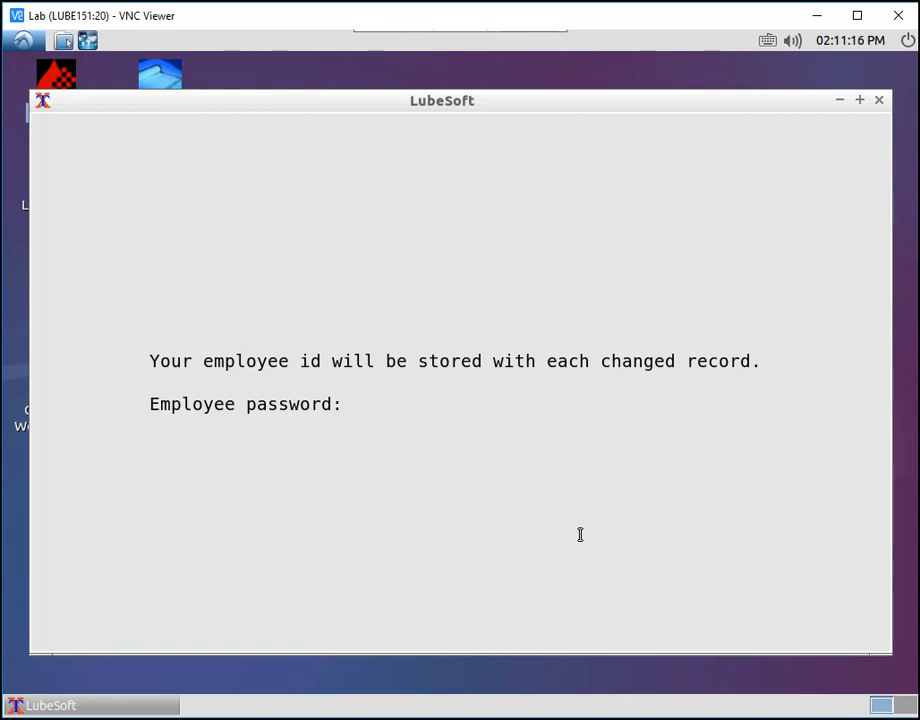
pyautogui.press('Return')
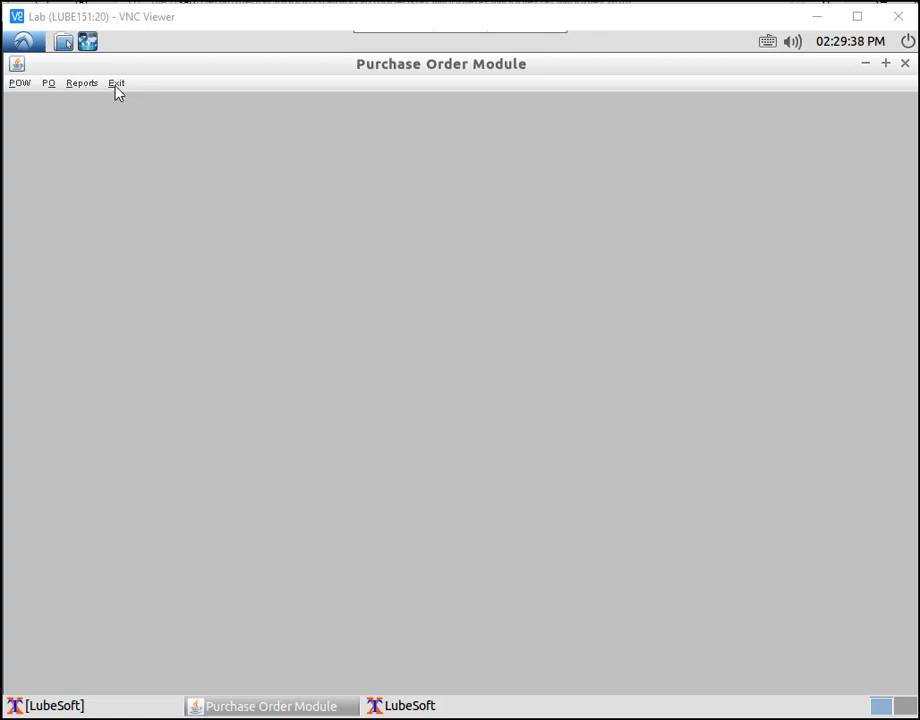
# Create a manual purchase order worksheet for the vendor VALVOLINE
pyautogui.click(17, 84)
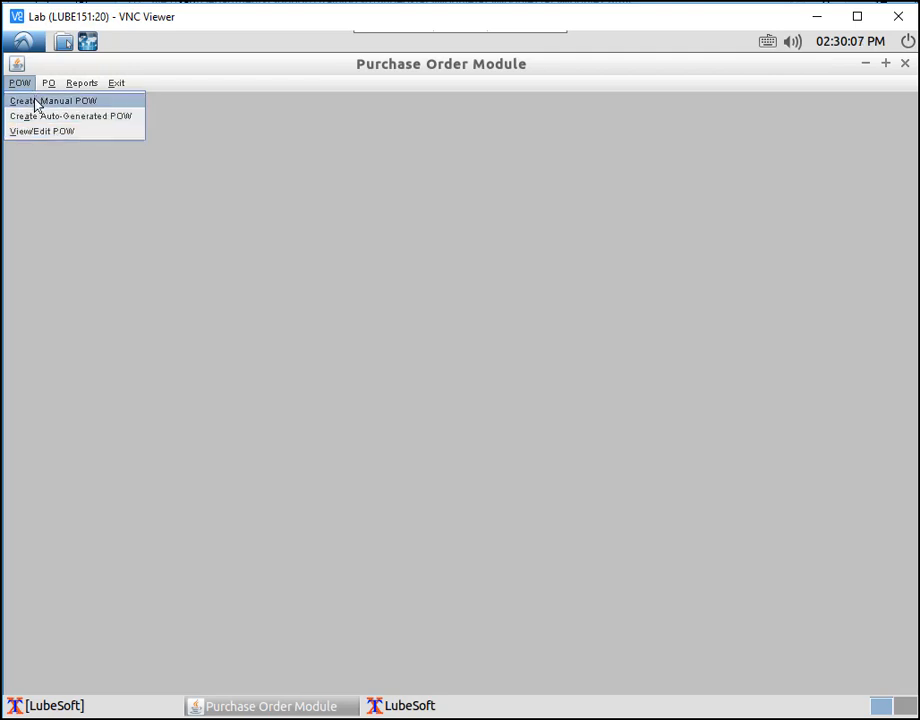
pyautogui.click(36, 102)
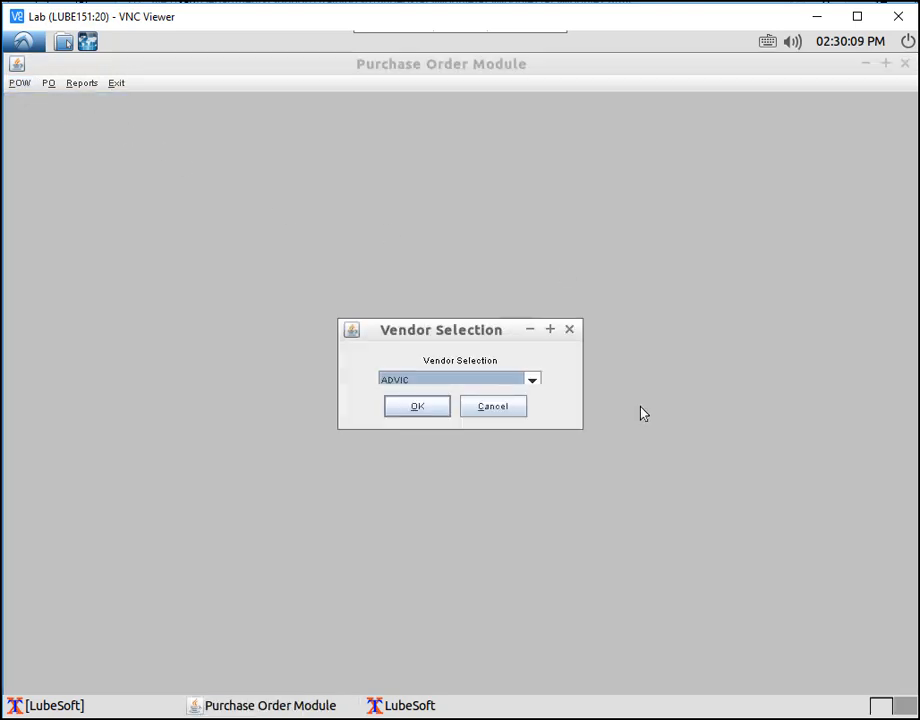
pyautogui.click(532, 381)
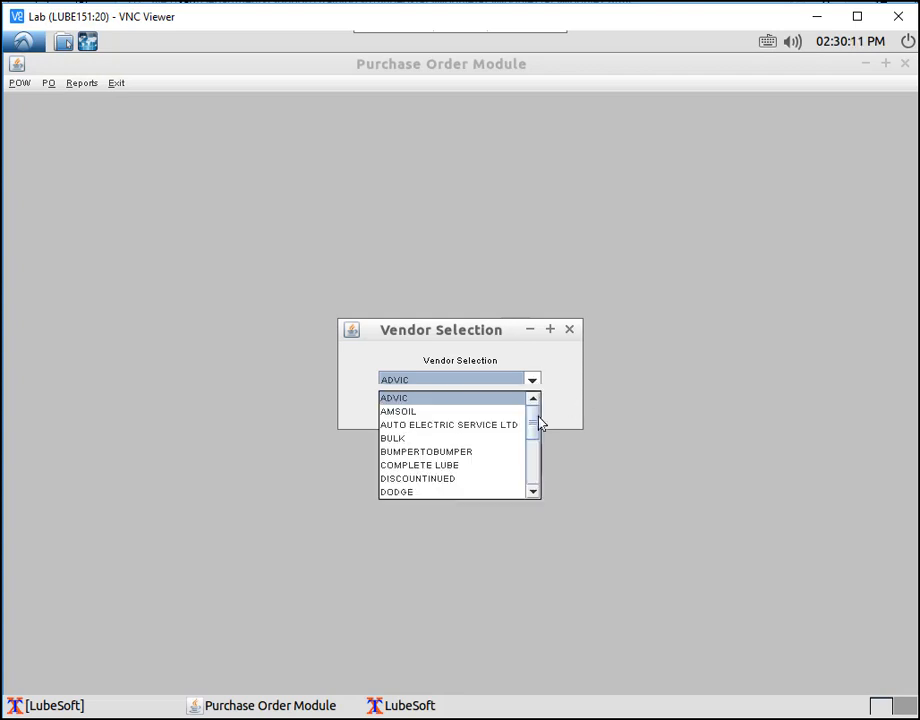
pyautogui.moveTo(538, 430); pyautogui.dragTo(538, 489)
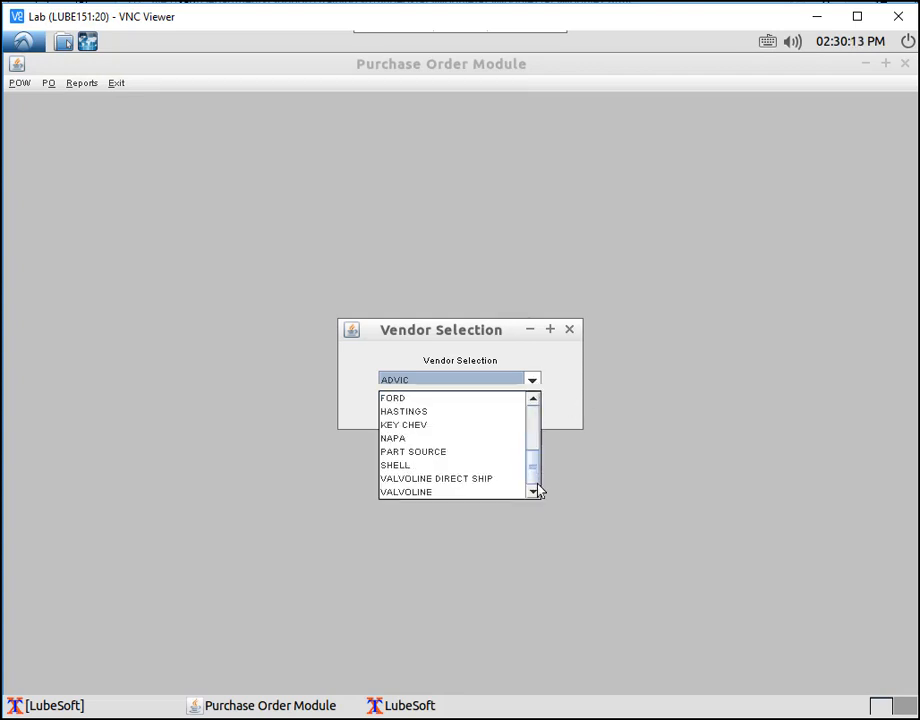
pyautogui.click(423, 492)
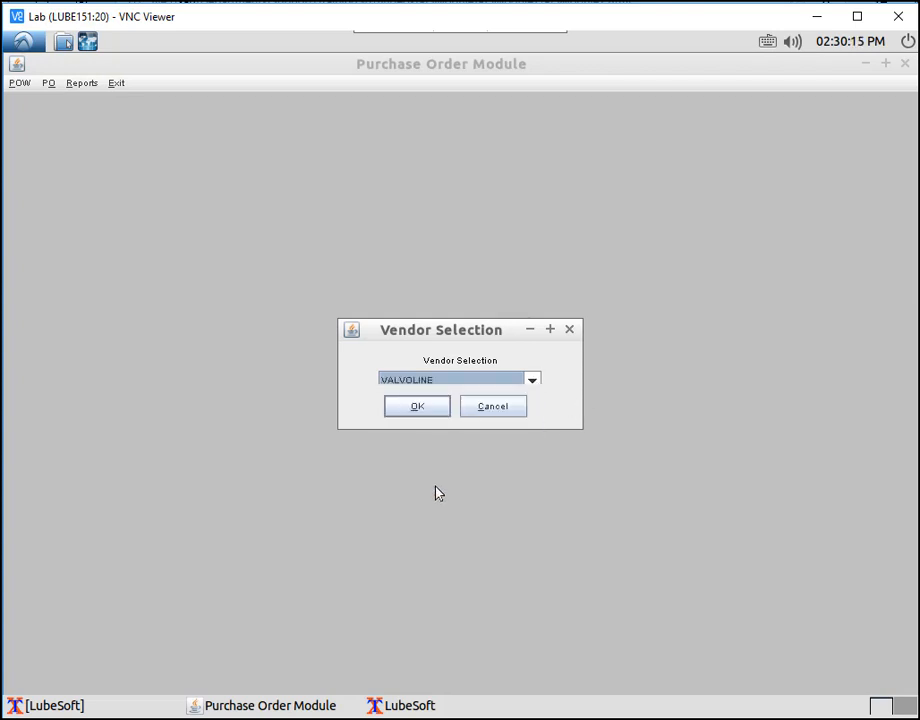
pyautogui.click(417, 409)
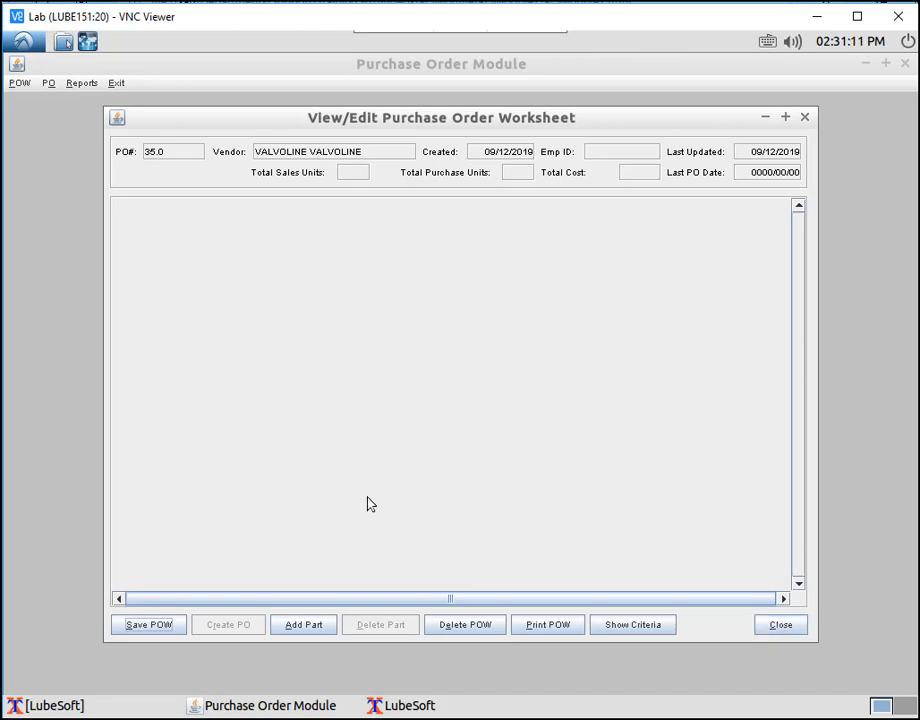
# Add the VA223 air filter from the AF - AIR FILTERS category to the worksheet with a purchase unit order quantity of 2
pyautogui.click(303, 625)
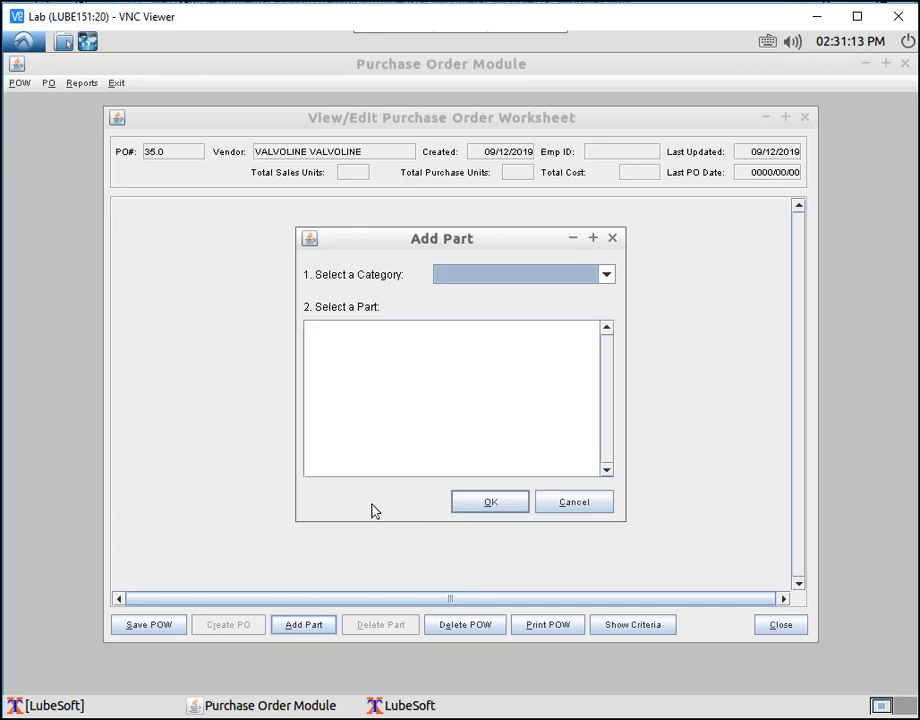
pyautogui.click(606, 277)
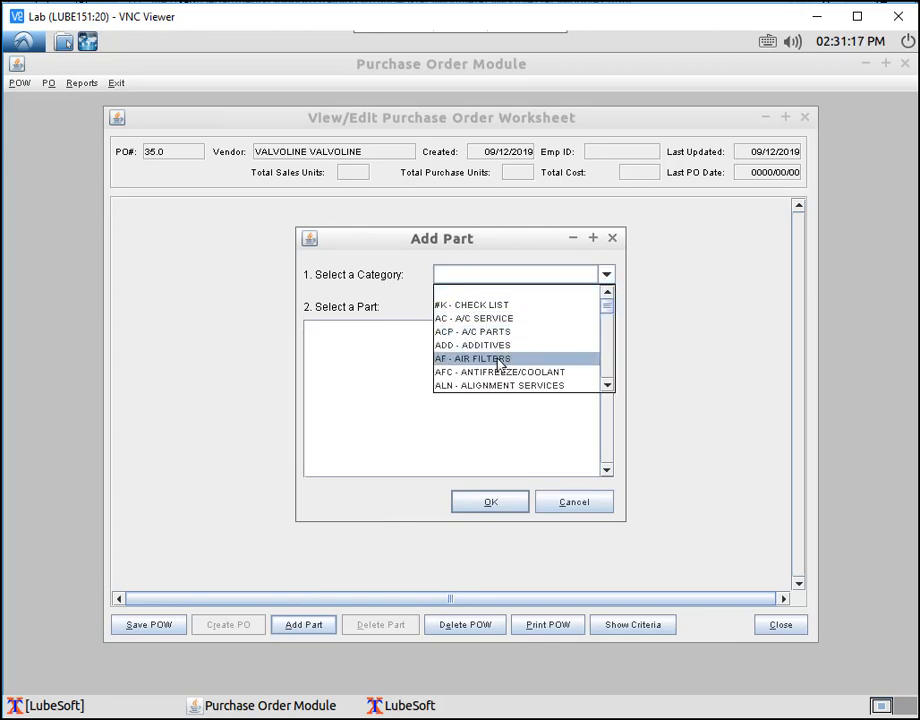
pyautogui.click(510, 359)
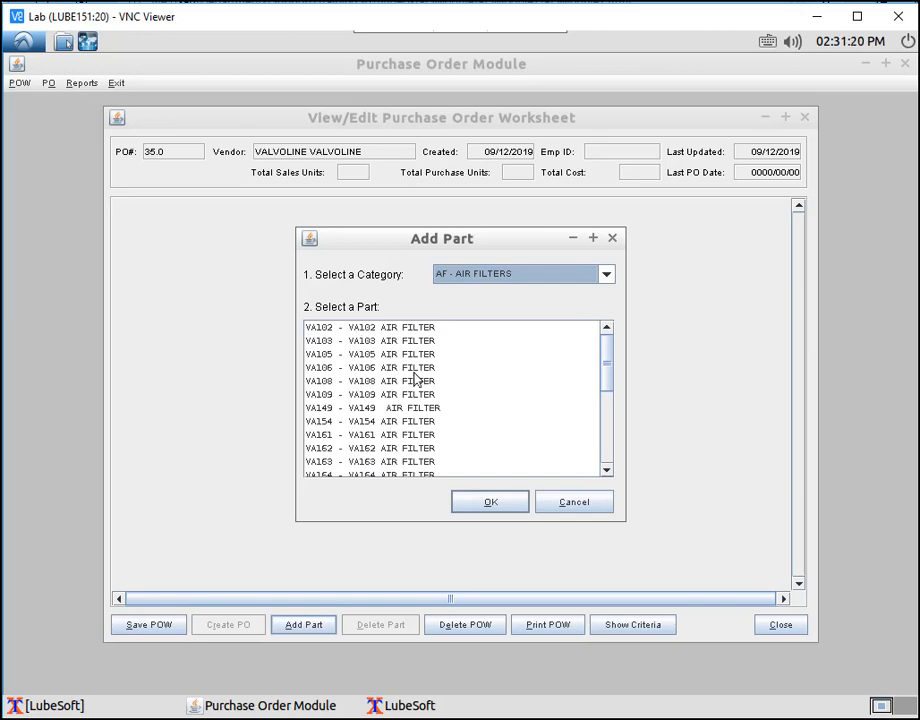
pyautogui.scroll(-5, 414, 381)
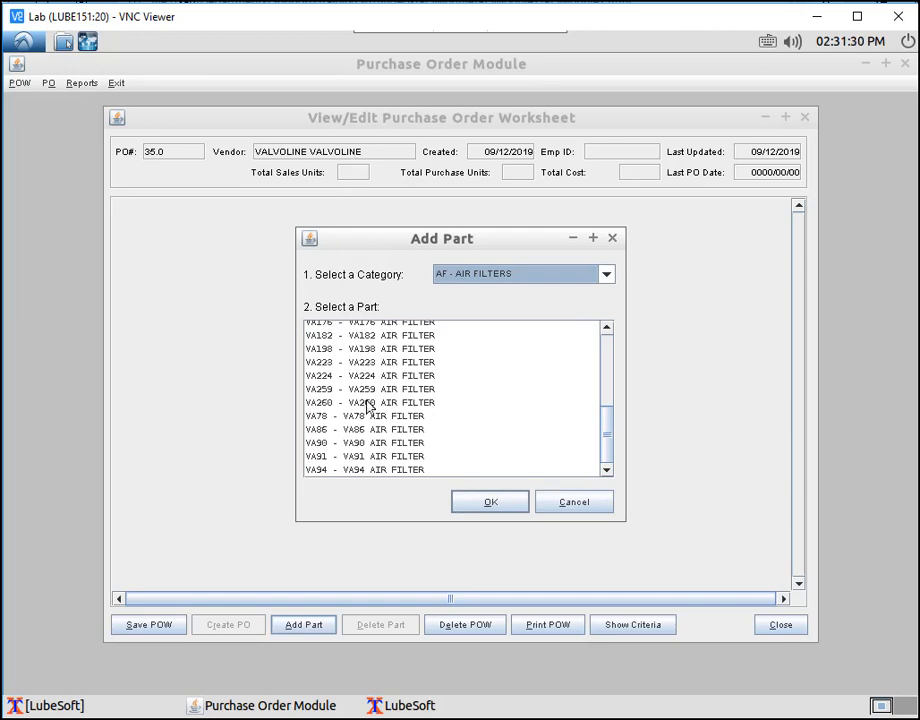
pyautogui.click(366, 363)
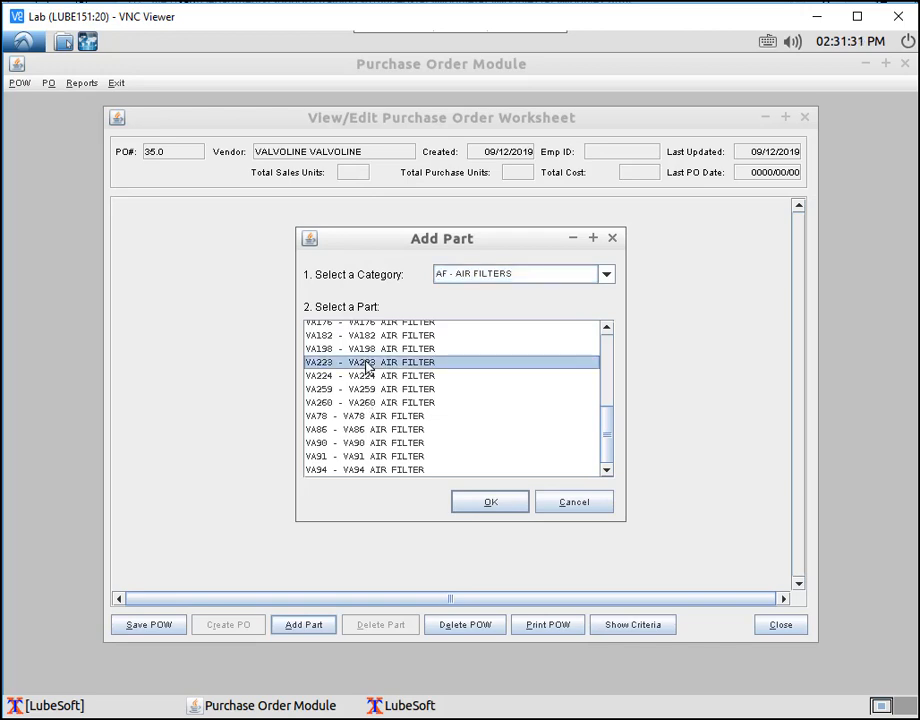
pyautogui.click(488, 506)
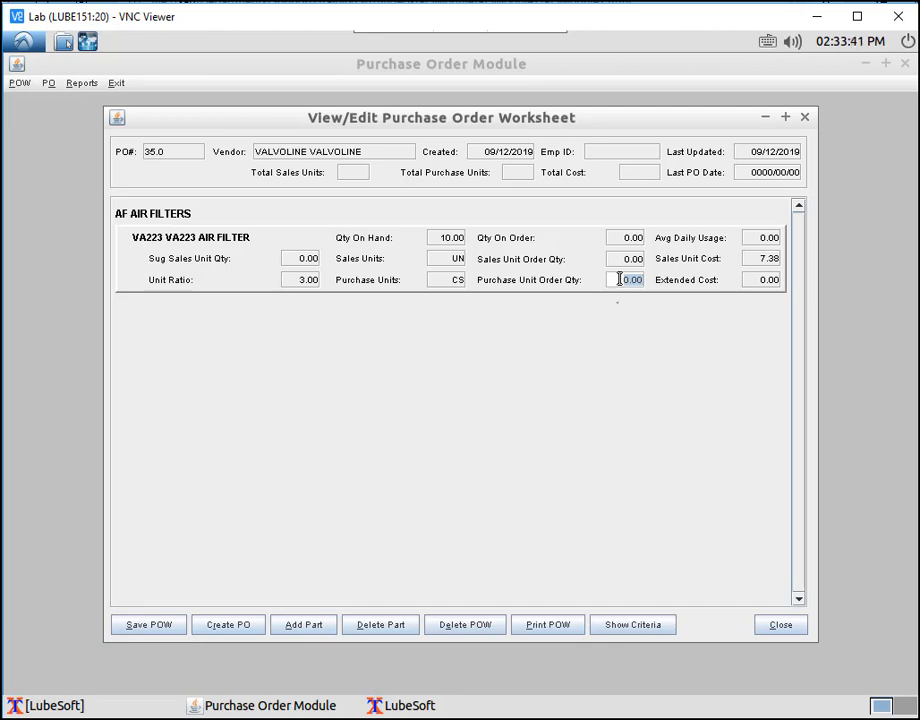
pyautogui.write('2')
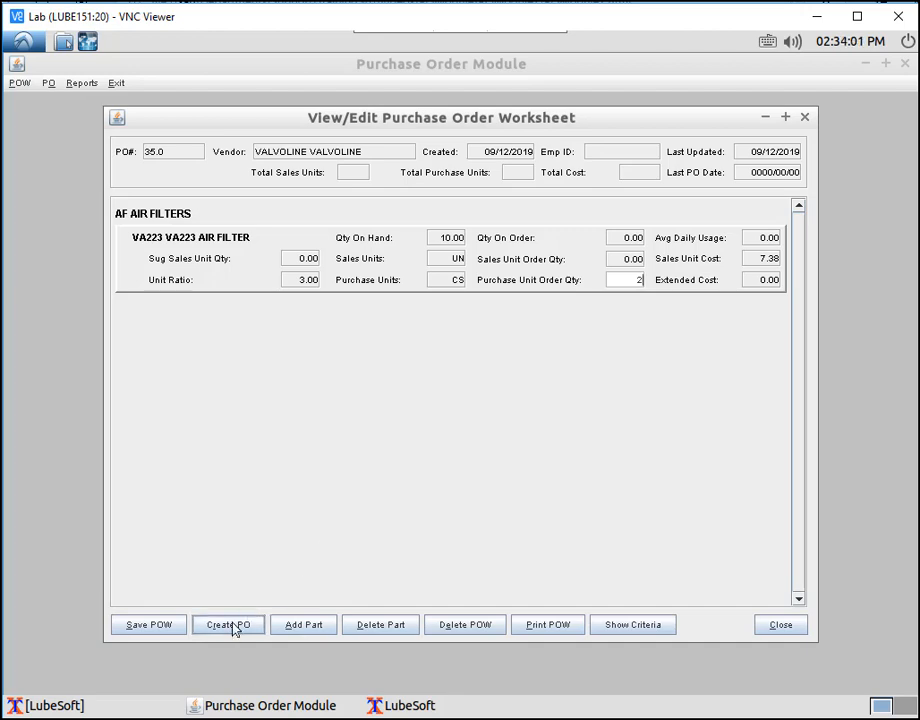
# Add the VO40 oil filter from the OF - OIL FILTERS category to the worksheet with a purchase unit order quantity of 2
pyautogui.click(311, 634)
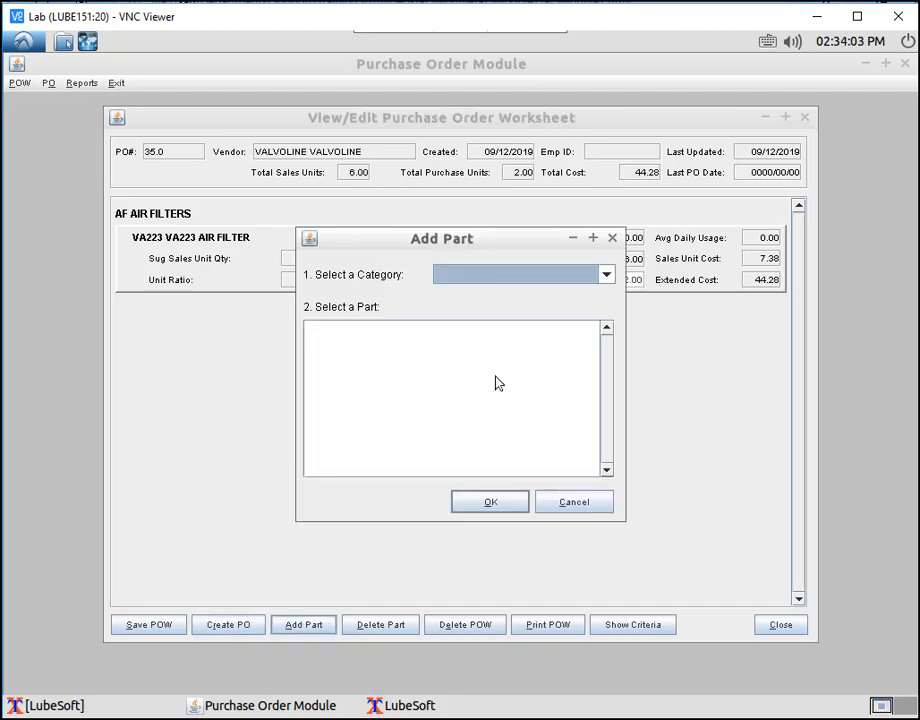
pyautogui.click(606, 275)
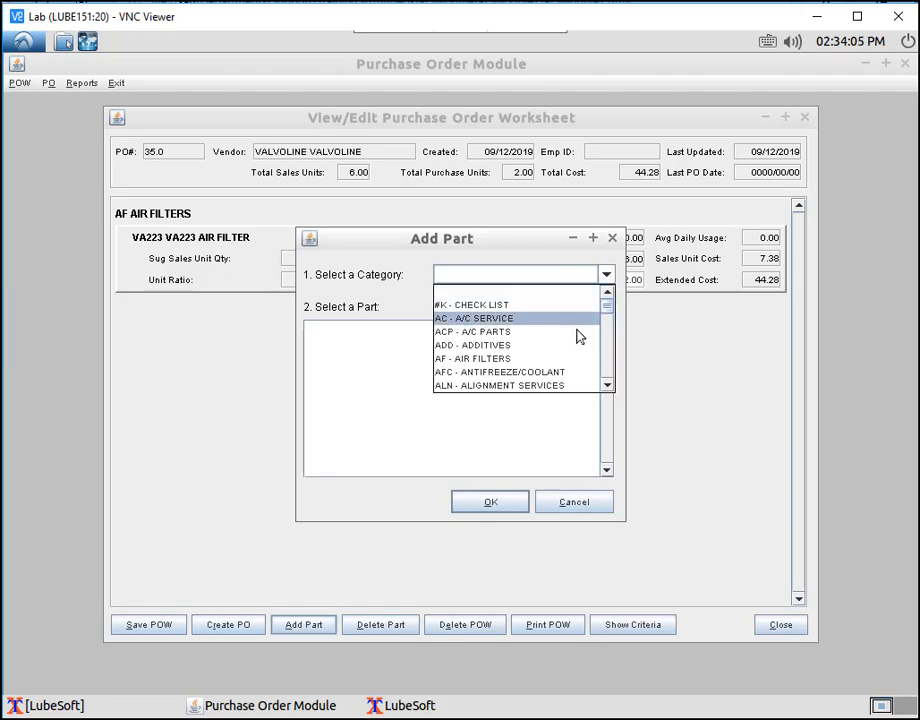
pyautogui.scroll(-8, 578, 337)
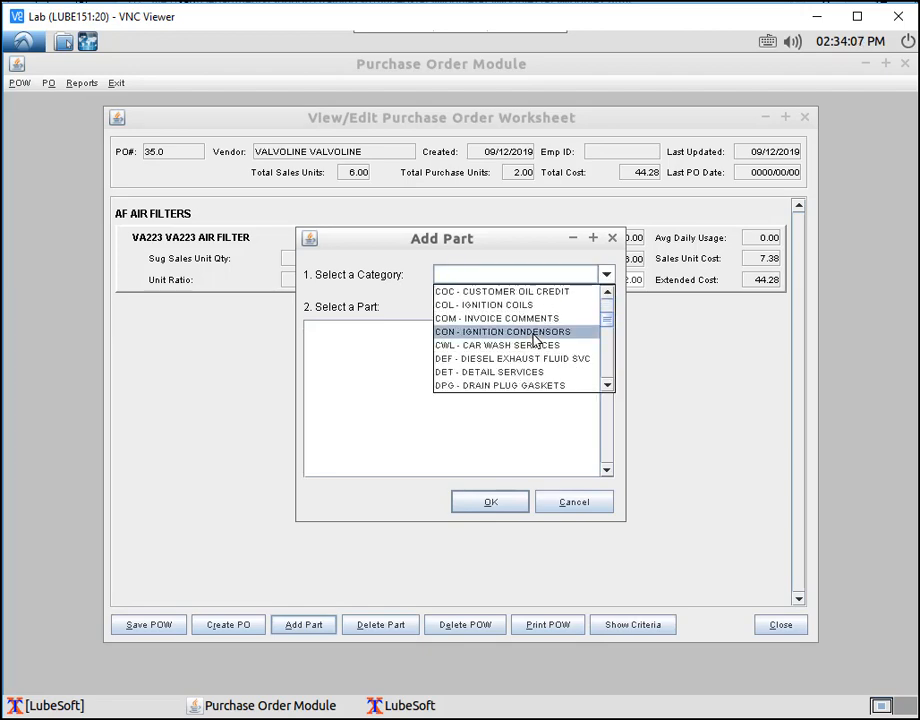
pyautogui.scroll(-8, 533, 340)
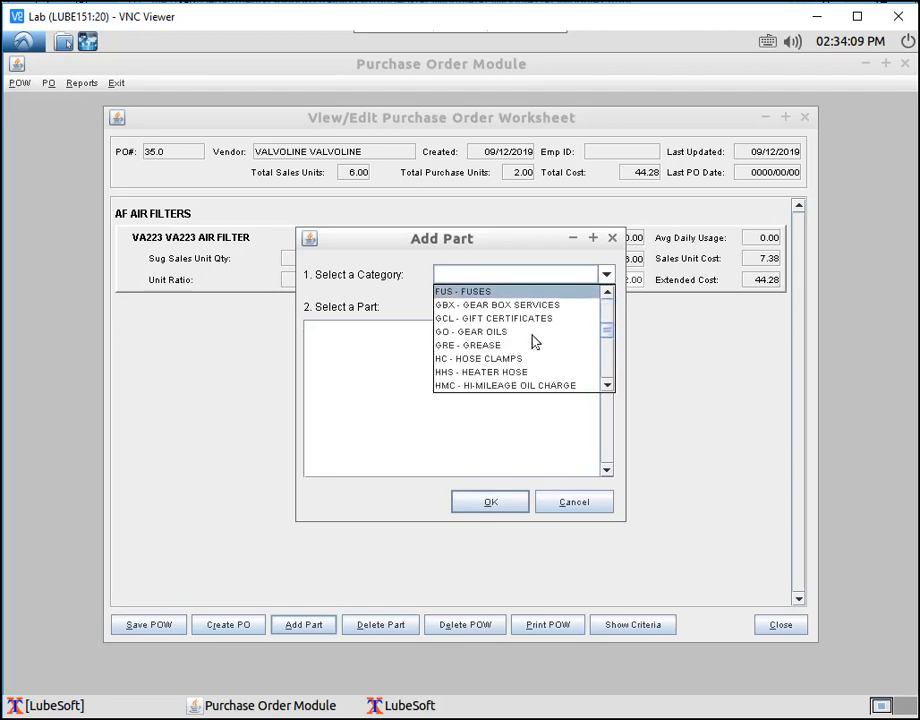
pyautogui.scroll(-5, 533, 341)
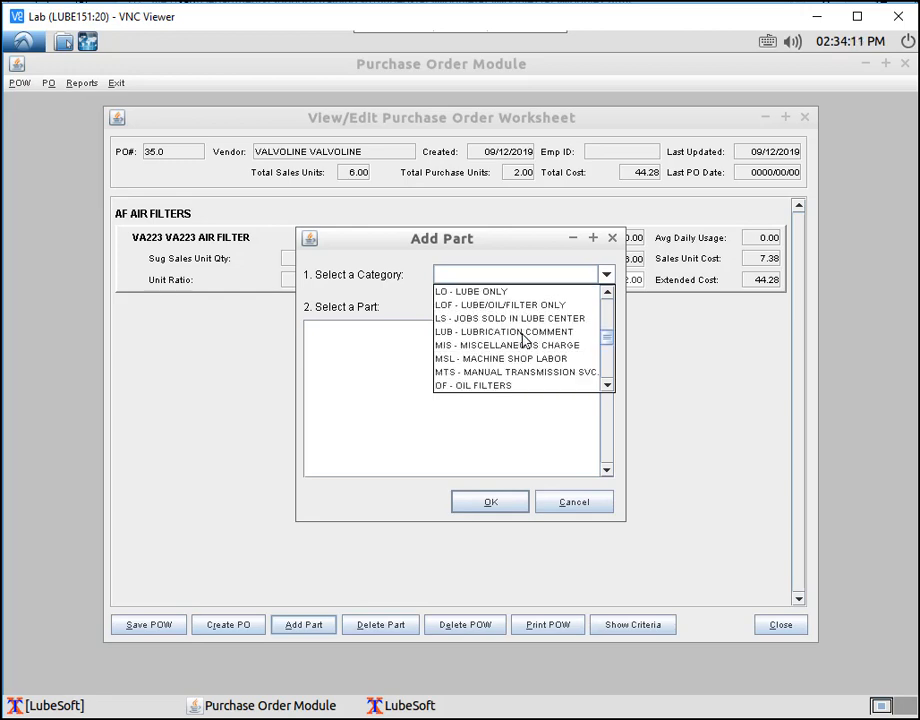
pyautogui.scroll(-1, 524, 340)
pyautogui.click(507, 347)
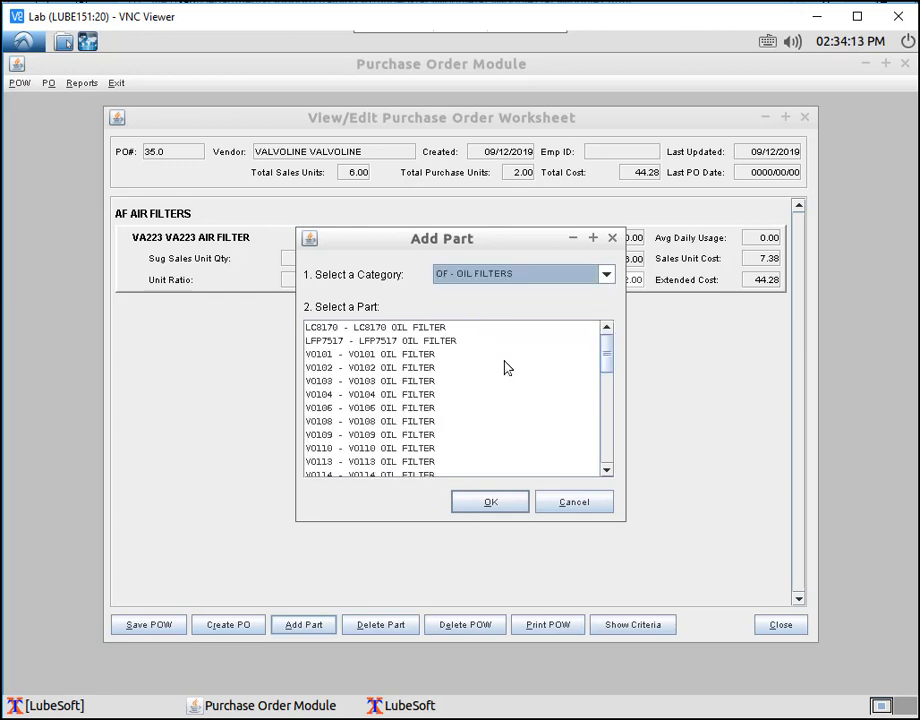
pyautogui.scroll(-1, 380, 403)
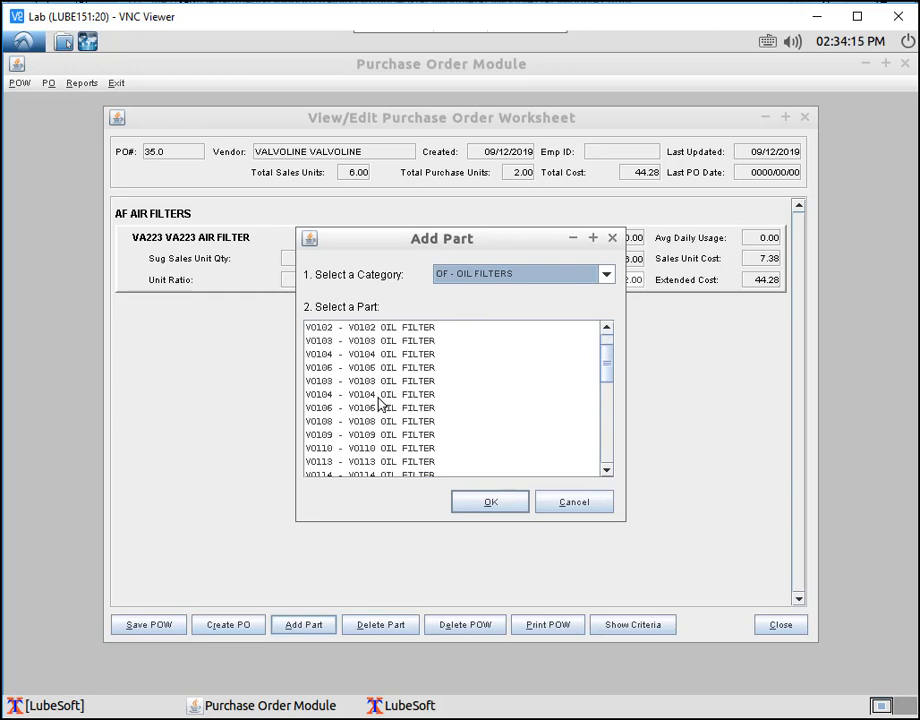
pyautogui.scroll(-4, 382, 400)
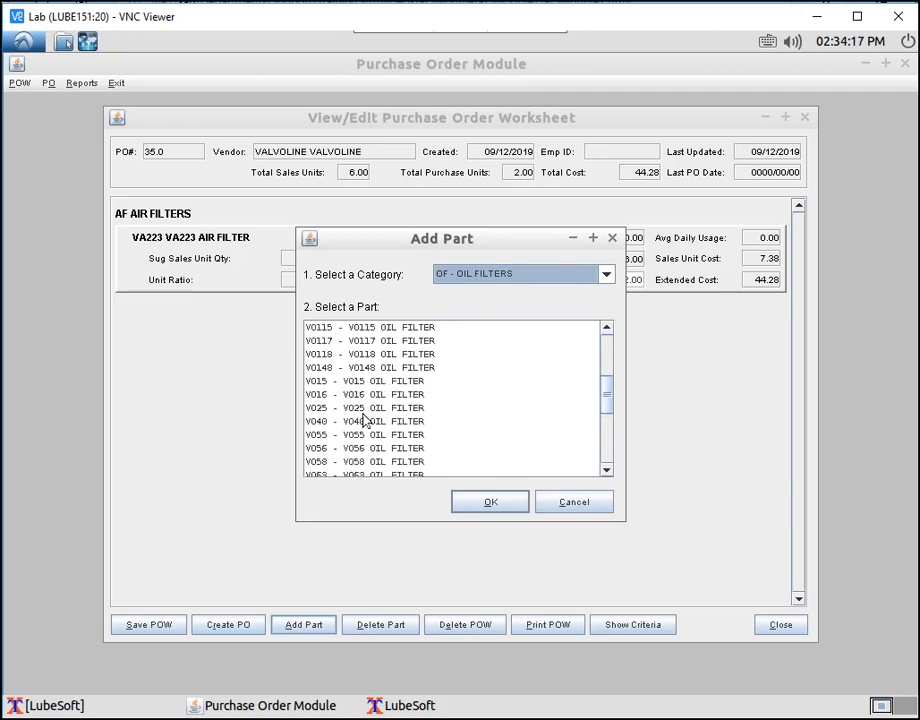
pyautogui.click(325, 421)
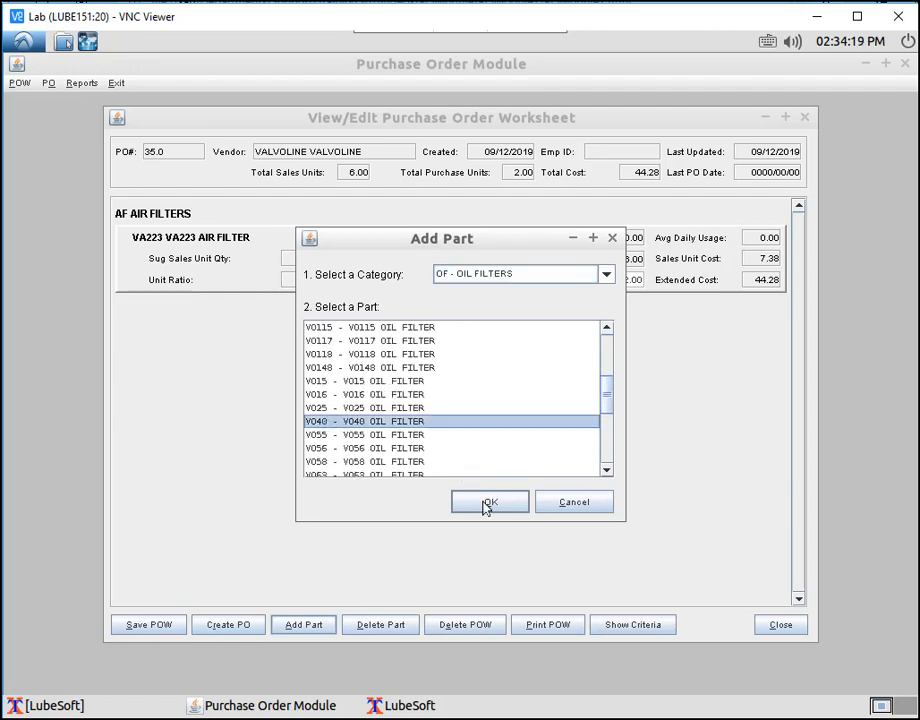
pyautogui.click(487, 504)
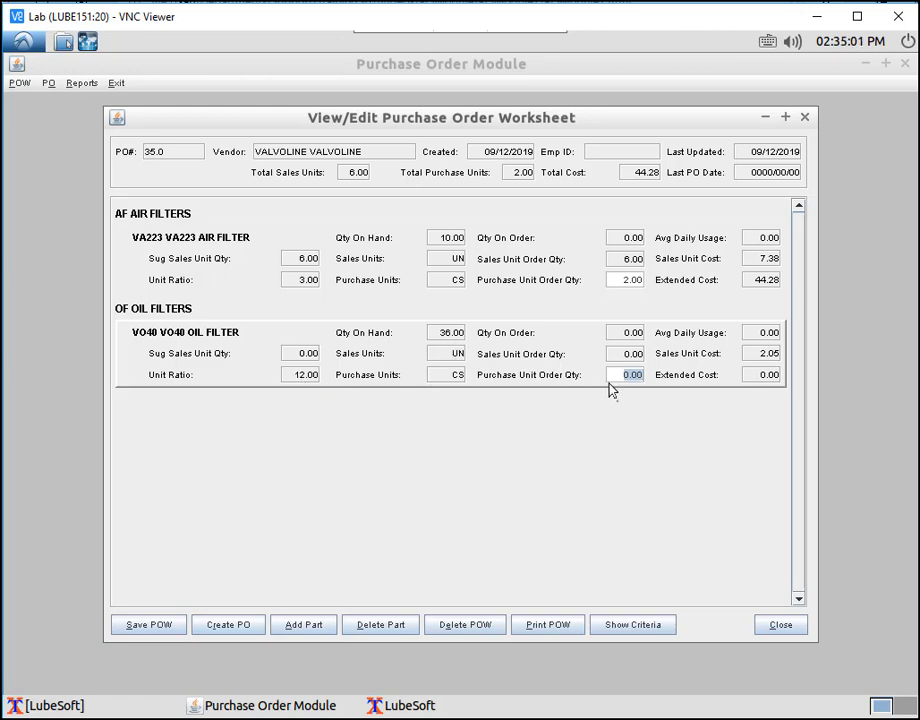
pyautogui.write('2')
pyautogui.press('Tab')
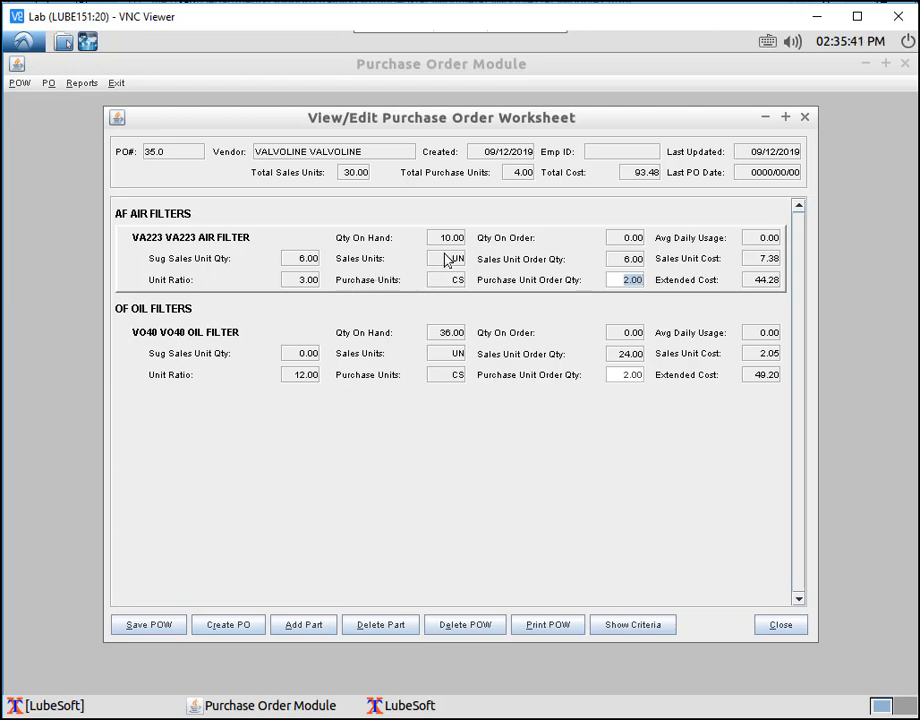
# Delete the VA223 air filter from the purchase order worksheet and confirm the removal
pyautogui.click(380, 628)
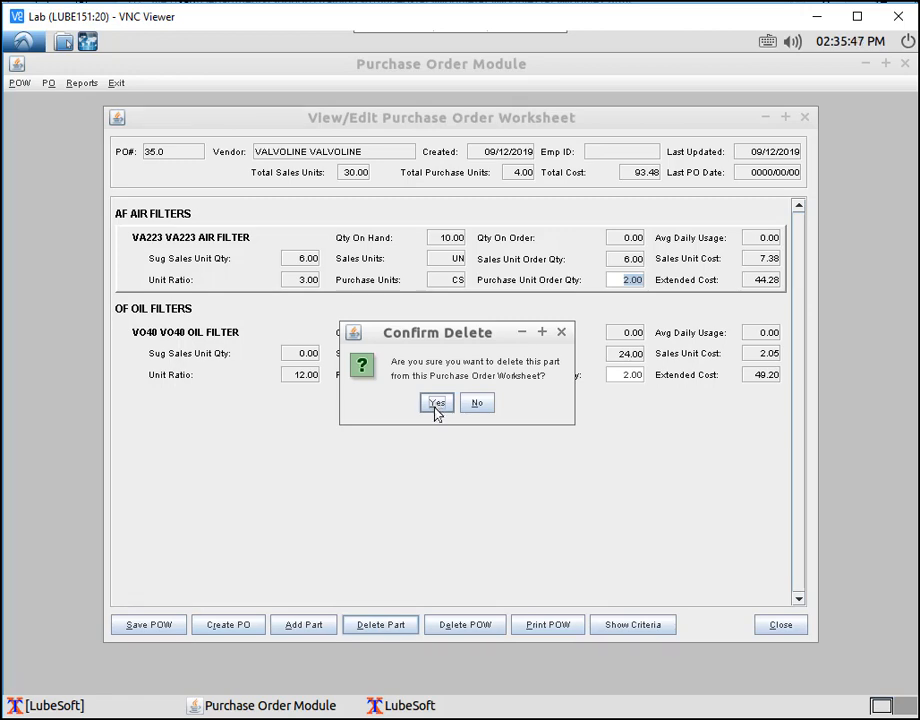
pyautogui.click(436, 407)
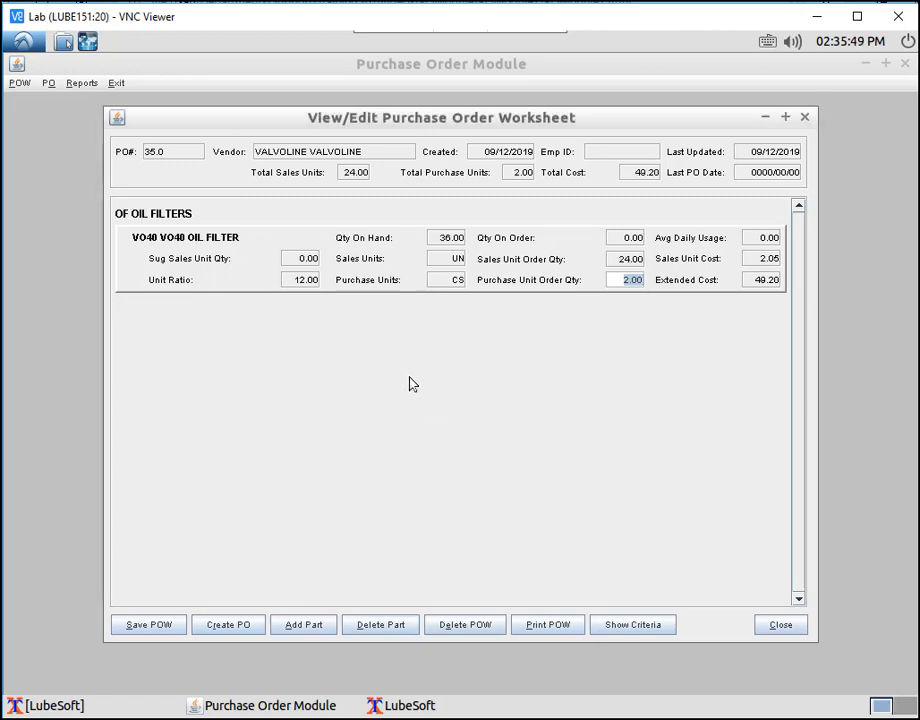
# Add the VA108 air filter from the AF - AIR FILTERS category to the worksheet with a purchase unit order quantity of 4
pyautogui.click(318, 630)
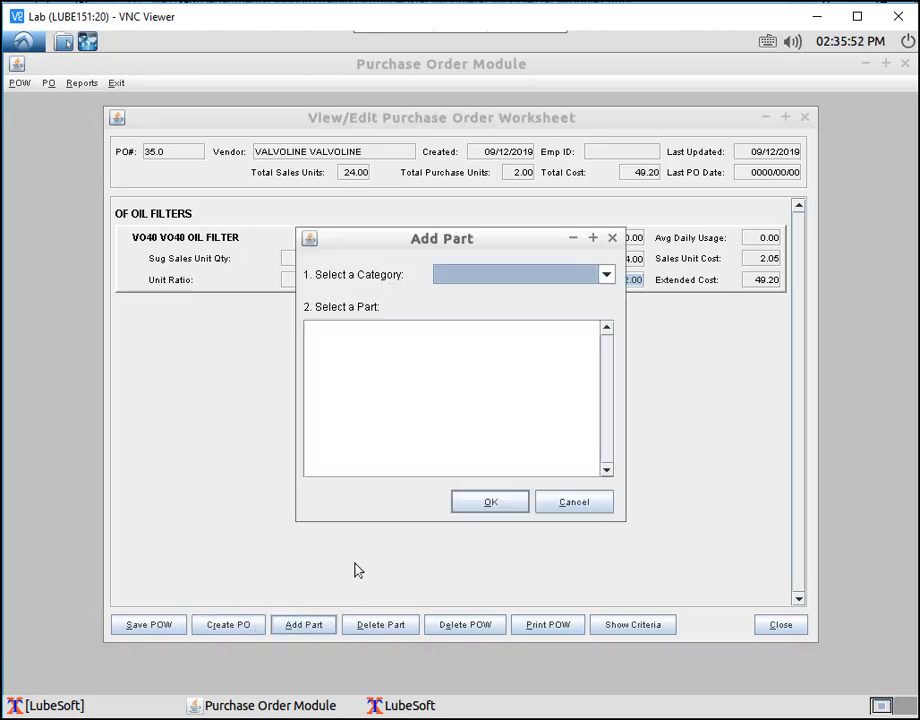
pyautogui.click(606, 275)
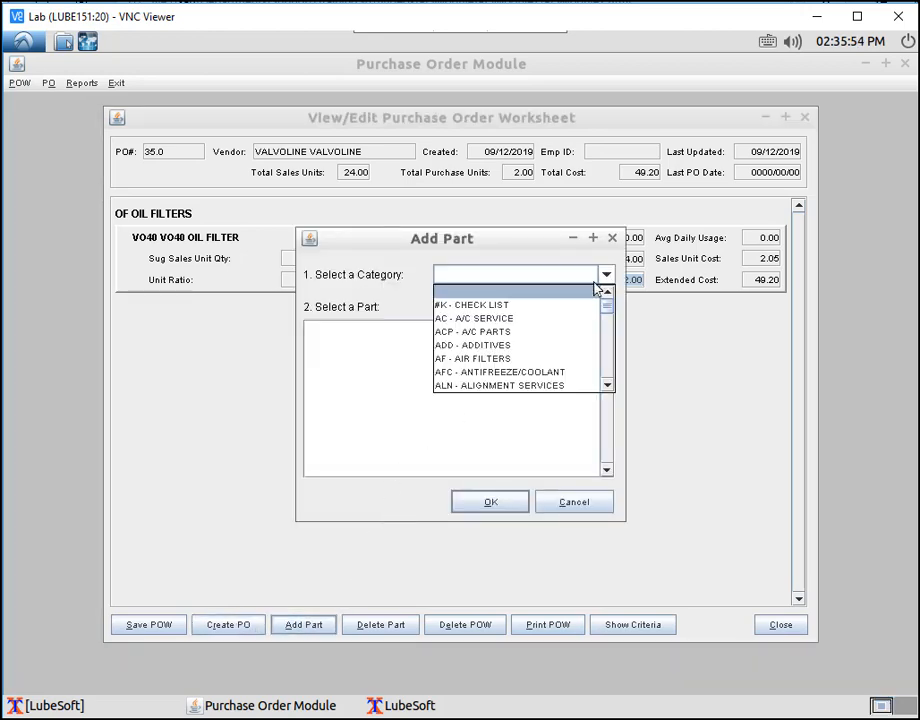
pyautogui.click(508, 359)
pyautogui.click(310, 381)
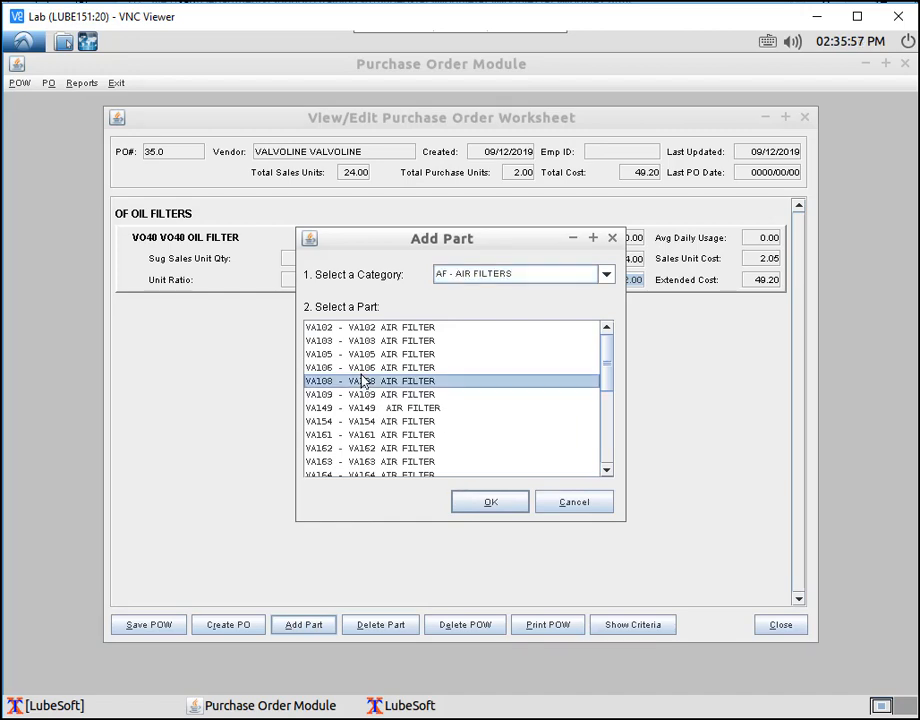
pyautogui.click(494, 507)
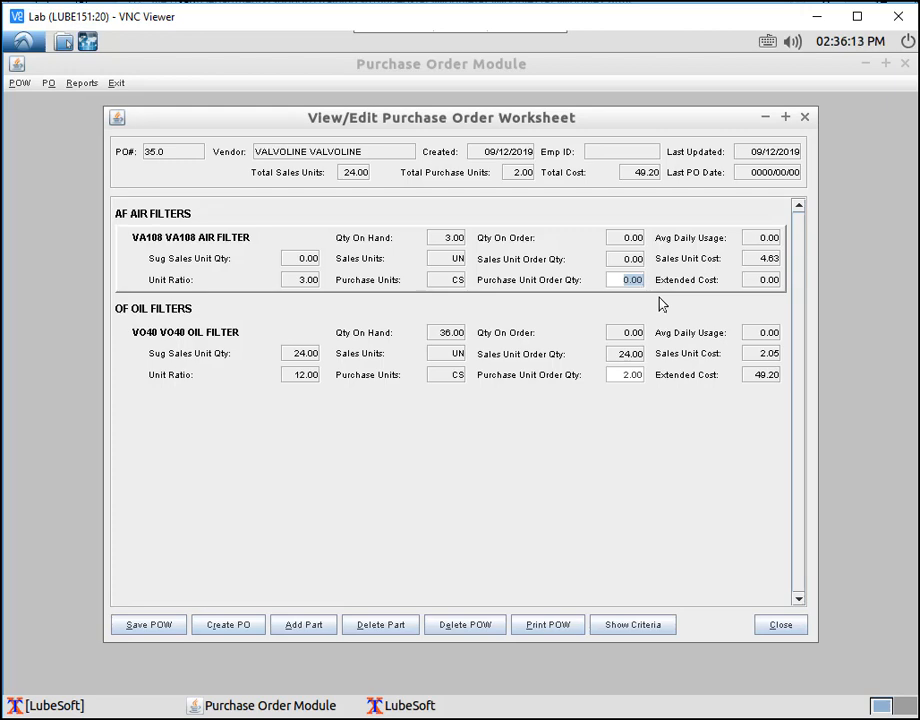
pyautogui.write('4')
# Close the worksheet with its changes saved, and reopen the VALVOLINE worksheet created at 2:30PM for editing
pyautogui.click(780, 630)
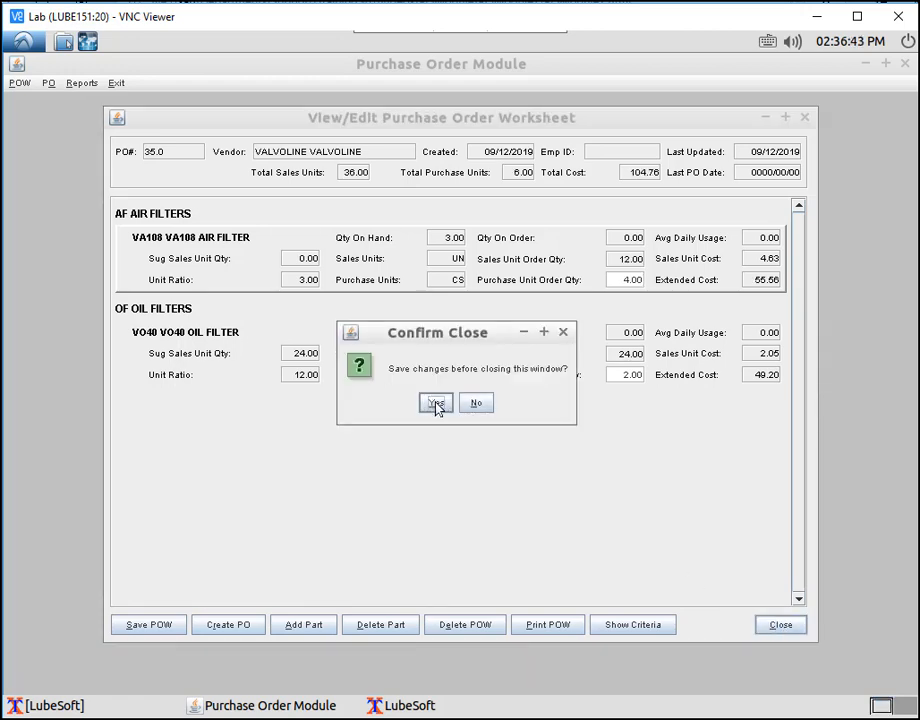
pyautogui.click(437, 405)
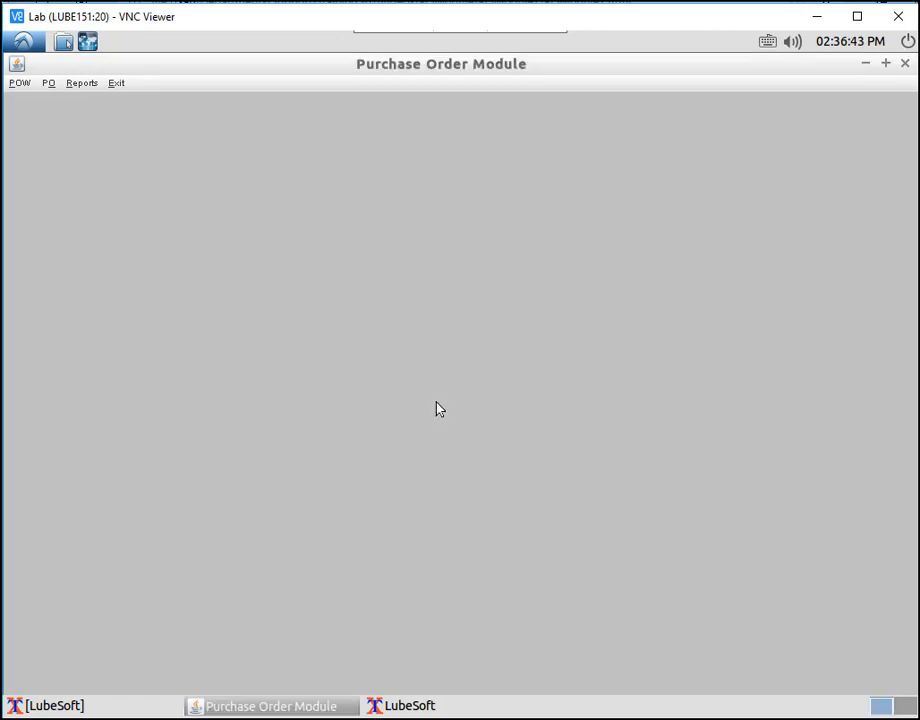
pyautogui.click(20, 85)
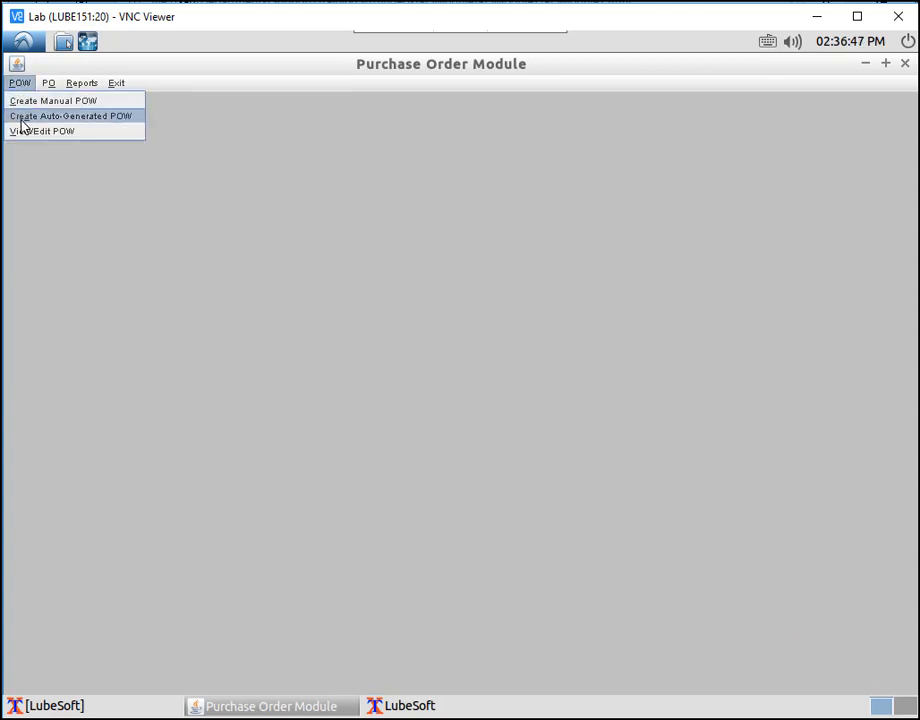
pyautogui.click(23, 135)
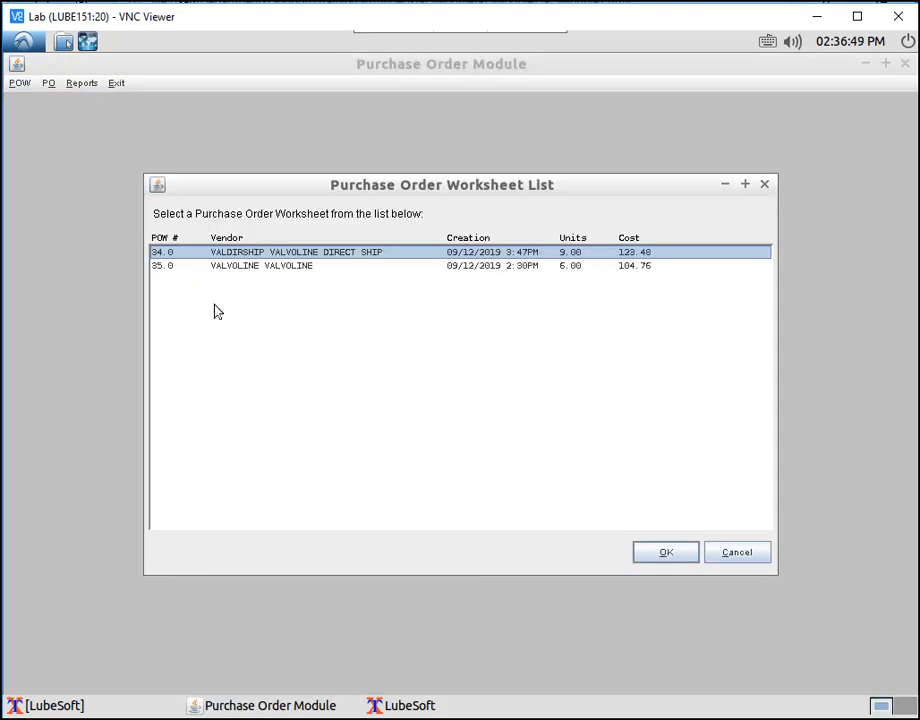
pyautogui.click(245, 268)
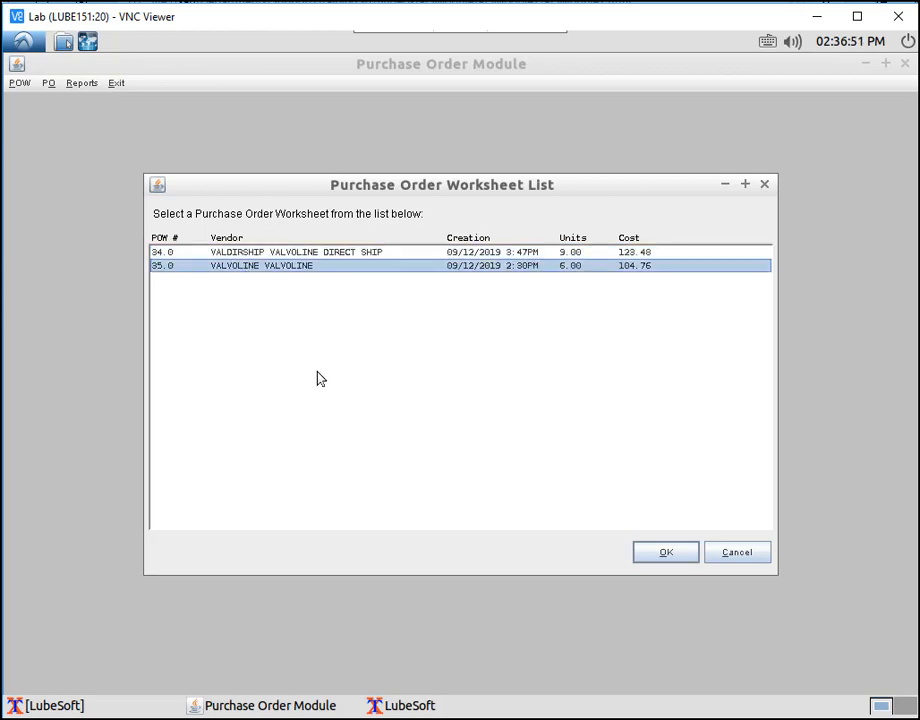
pyautogui.click(667, 555)
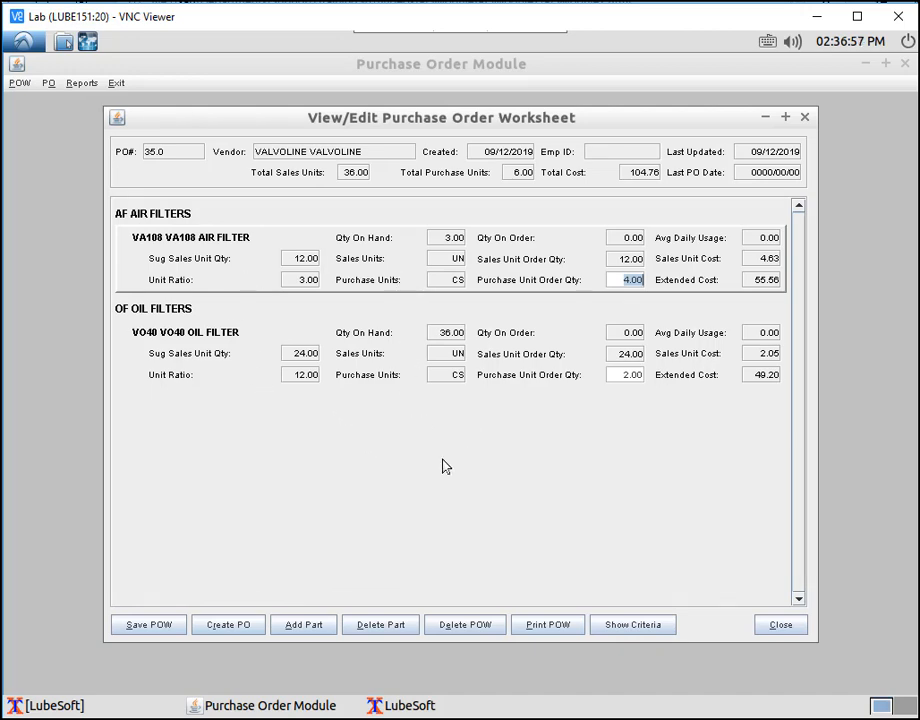
# Convert the VALVOLINE worksheet into an official purchase order without printing it, and close the worksheet list
pyautogui.click(229, 630)
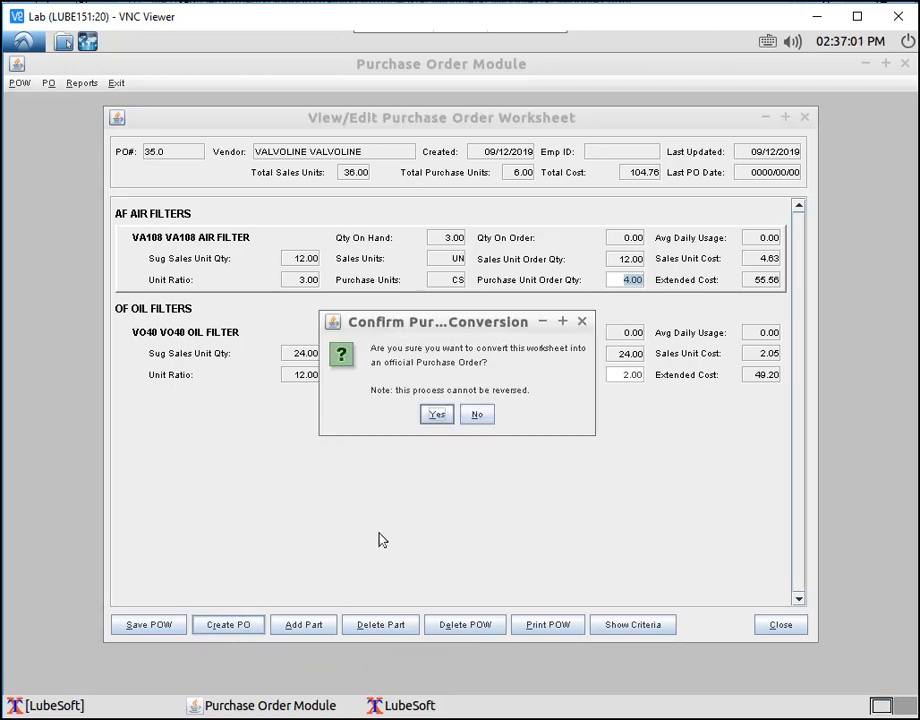
pyautogui.click(436, 418)
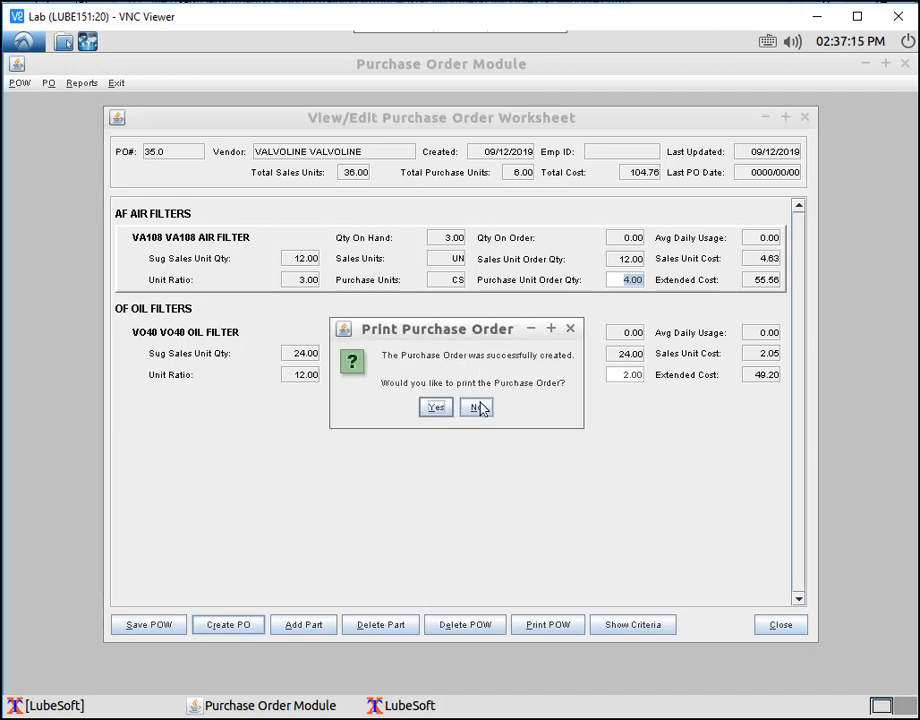
pyautogui.click(478, 409)
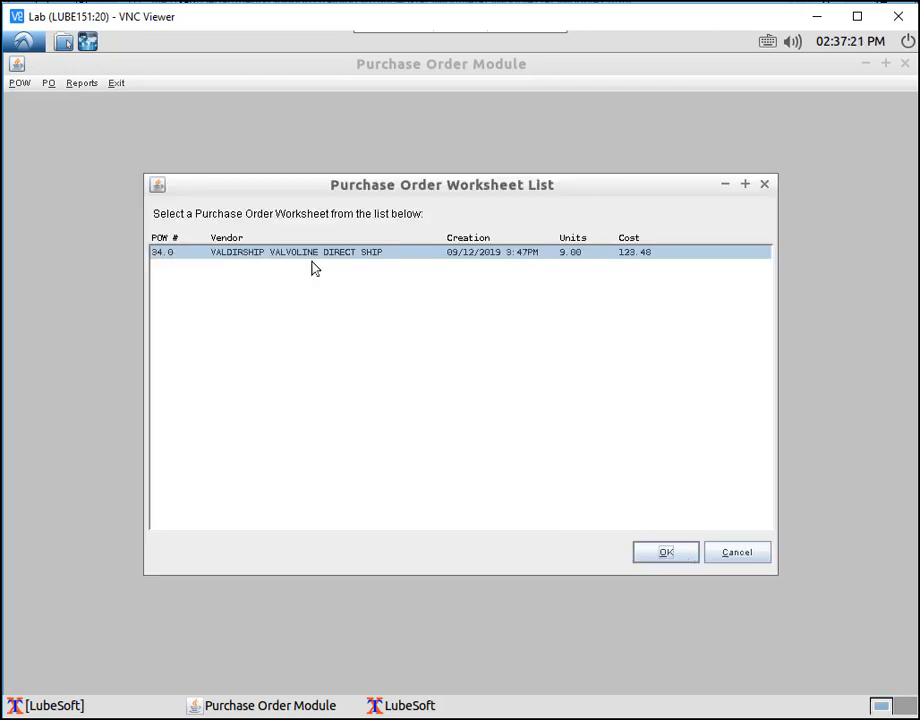
pyautogui.click(742, 561)
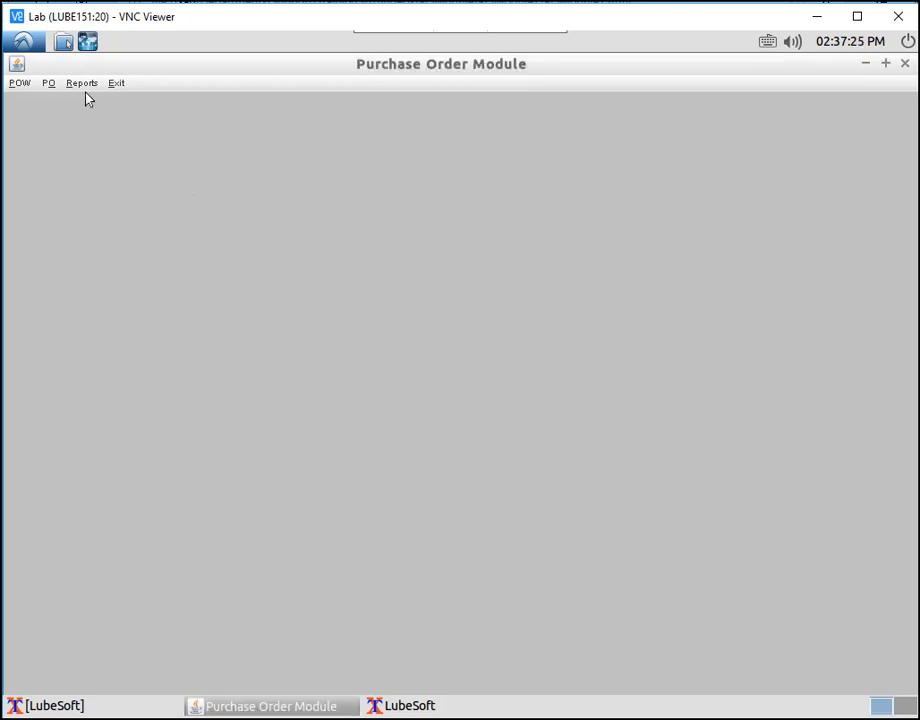
# Review the VALVOLINE purchase order created at 2:30PM, and close it along with the purchase order list
pyautogui.click(49, 86)
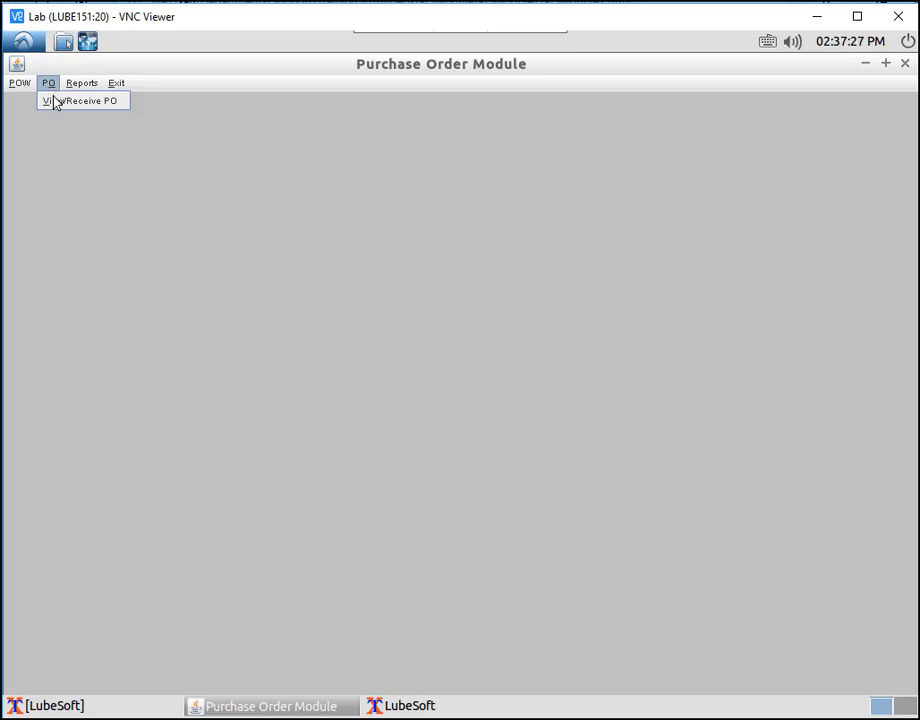
pyautogui.click(55, 104)
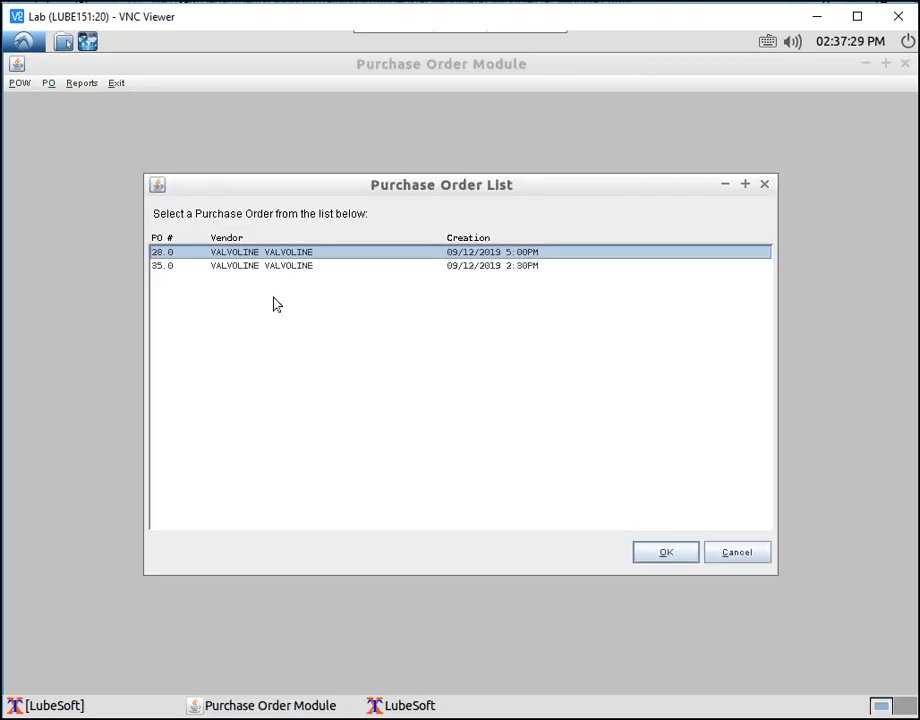
pyautogui.click(228, 268)
pyautogui.click(667, 553)
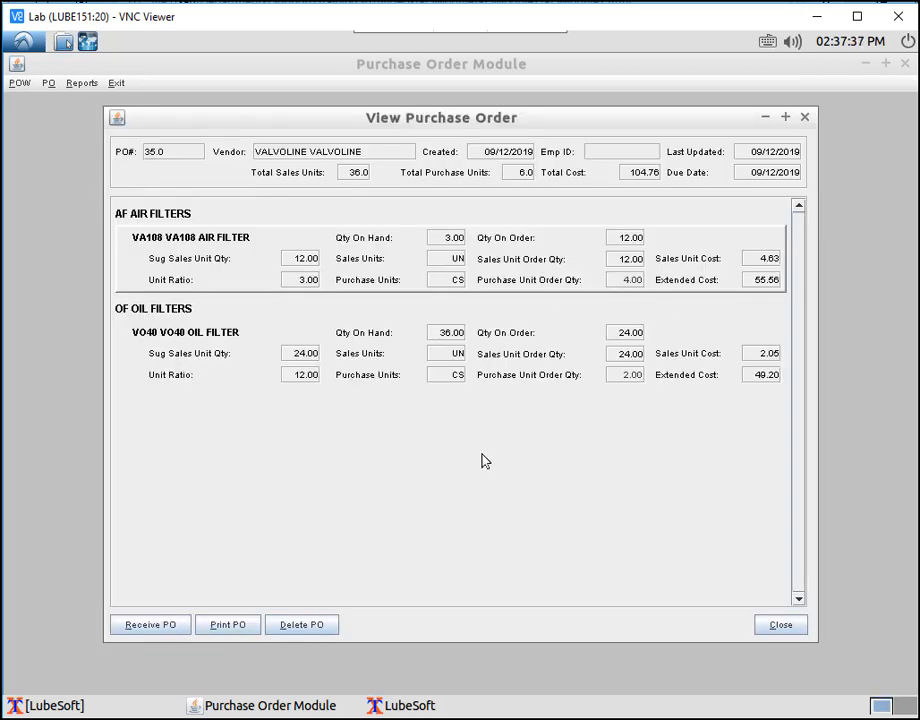
pyautogui.click(782, 628)
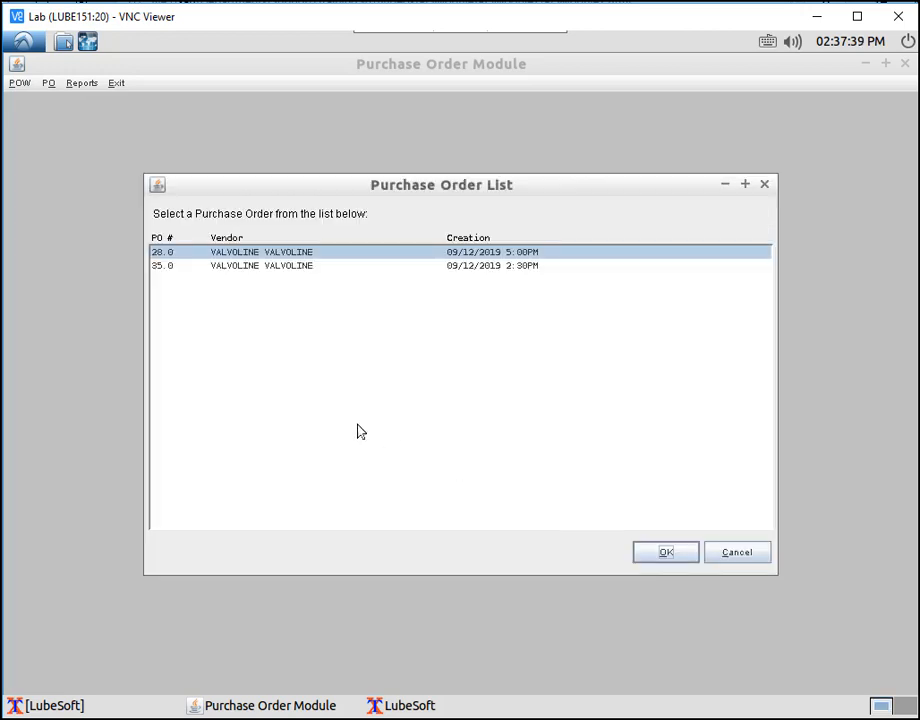
pyautogui.click(745, 555)
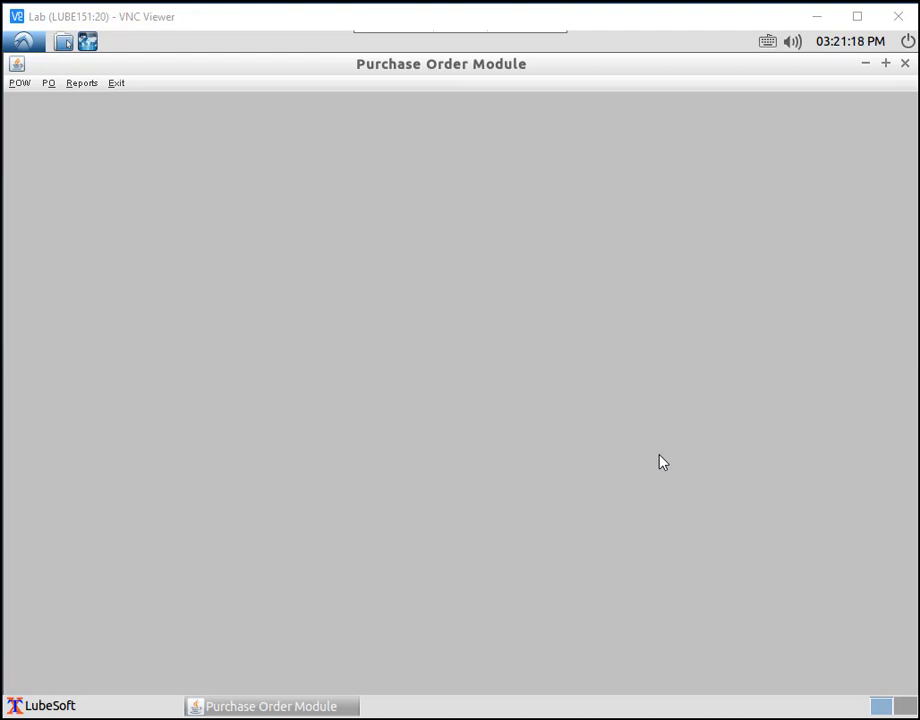
# Start an auto-generated purchase order worksheet for the vendor VALVOLINE, leaving the category blank
pyautogui.click(17, 85)
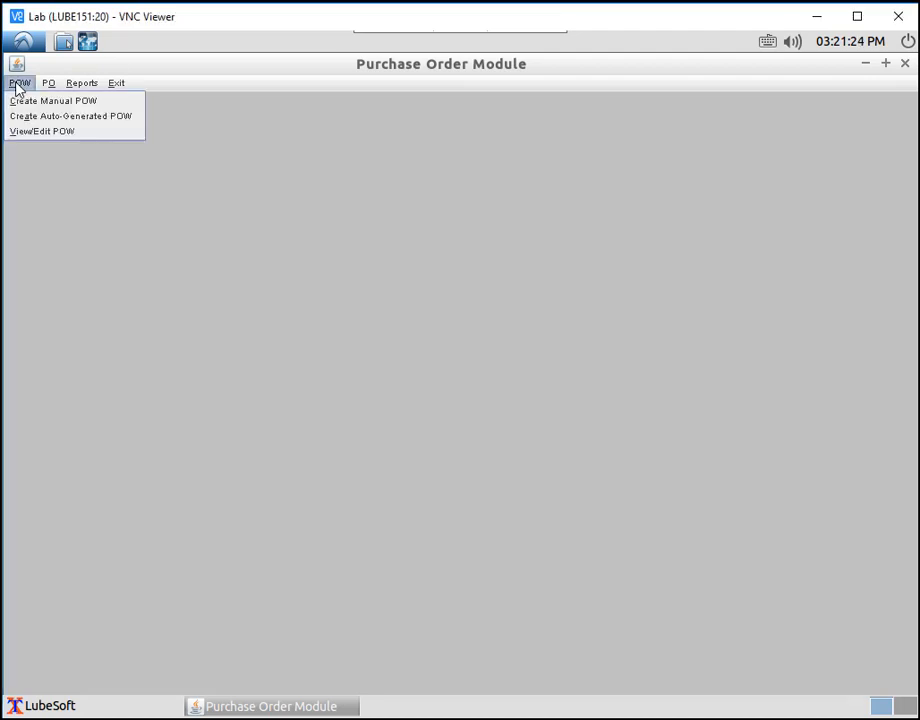
pyautogui.click(24, 118)
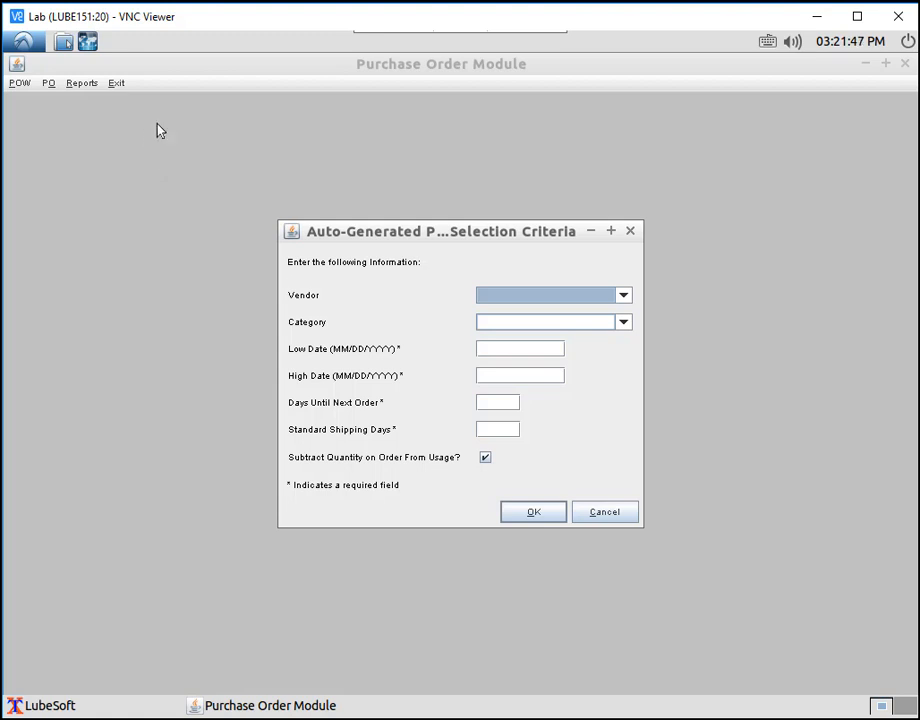
pyautogui.click(623, 297)
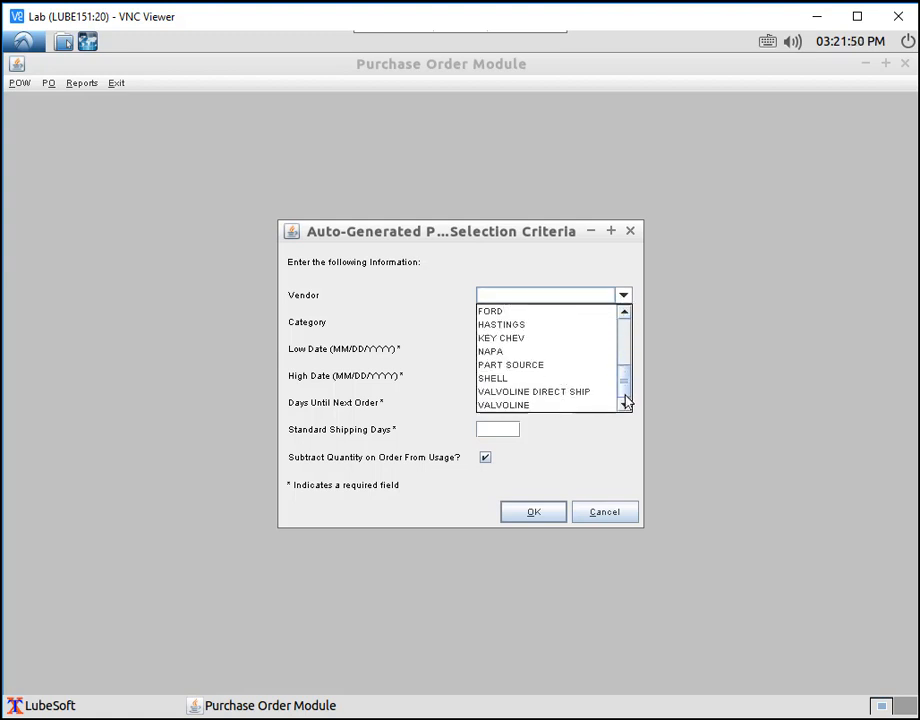
pyautogui.click(522, 406)
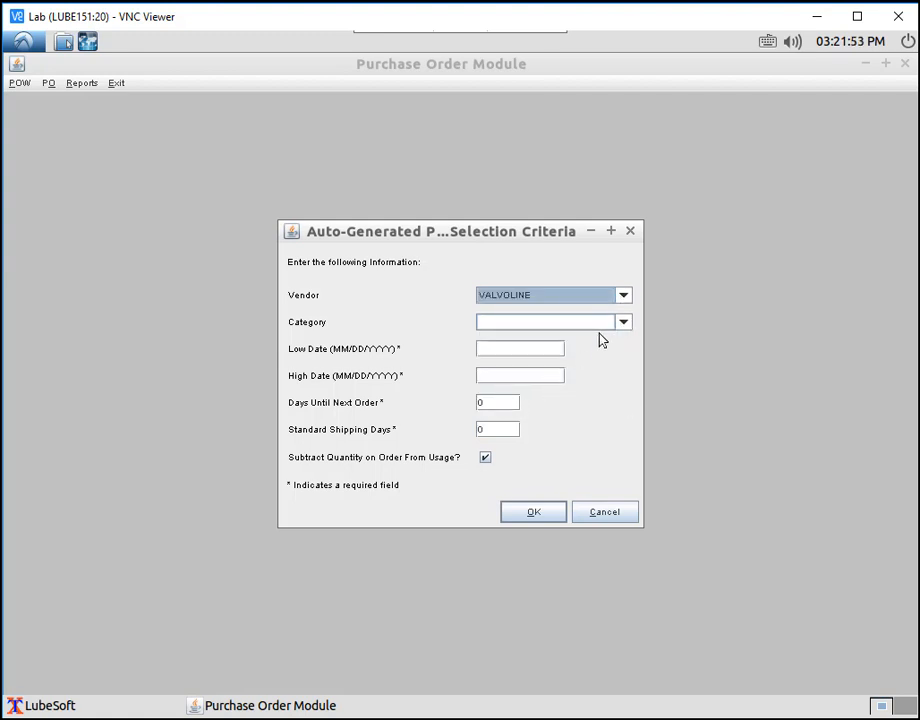
pyautogui.click(623, 324)
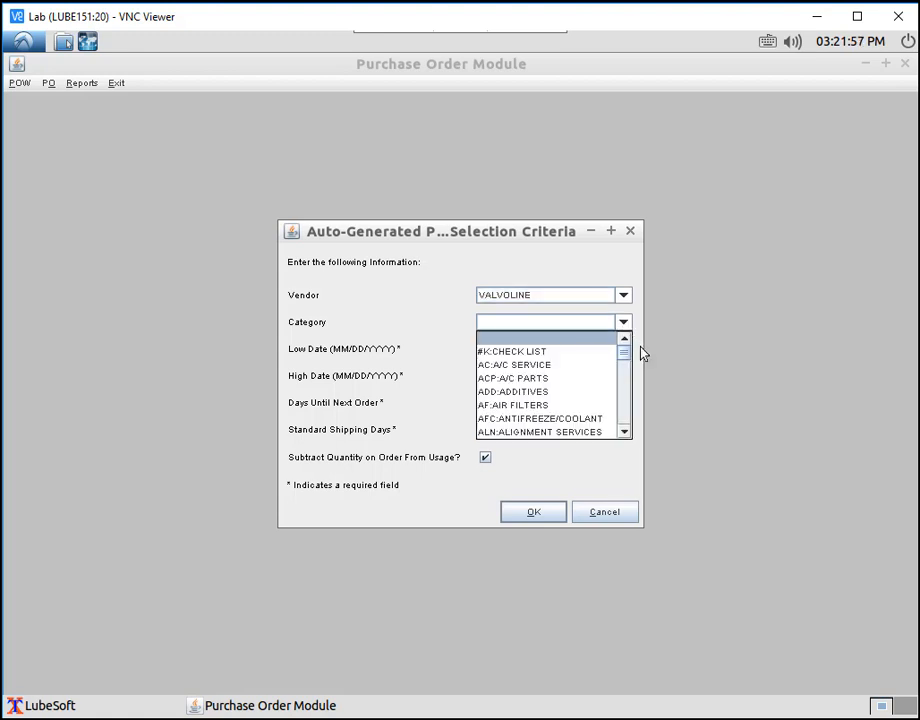
pyautogui.scroll(-2, 626, 390)
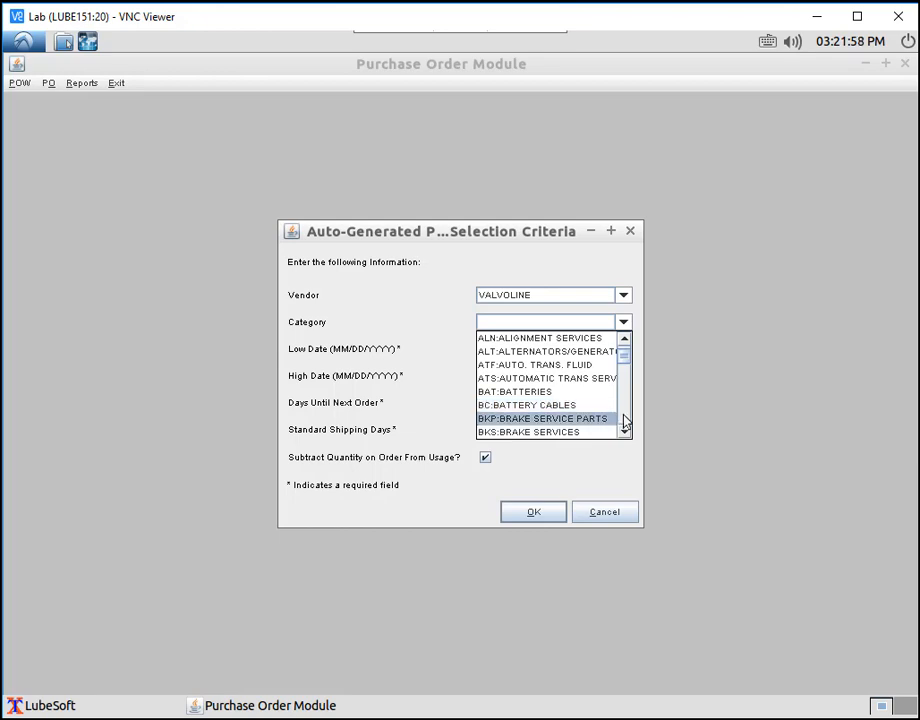
pyautogui.click(624, 423)
pyautogui.click(626, 420)
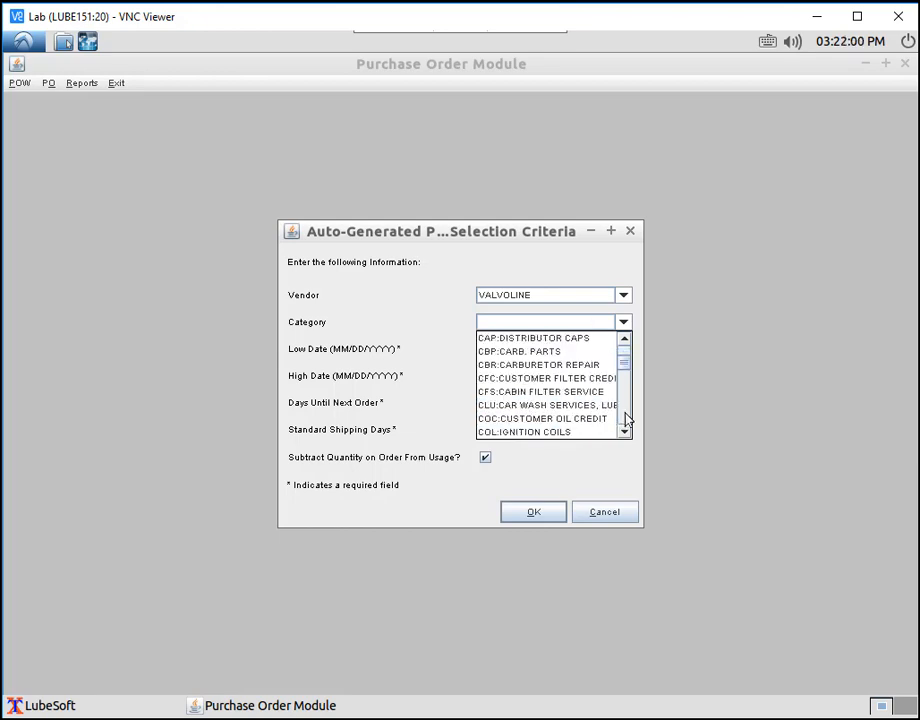
pyautogui.click(626, 422)
pyautogui.click(460, 326)
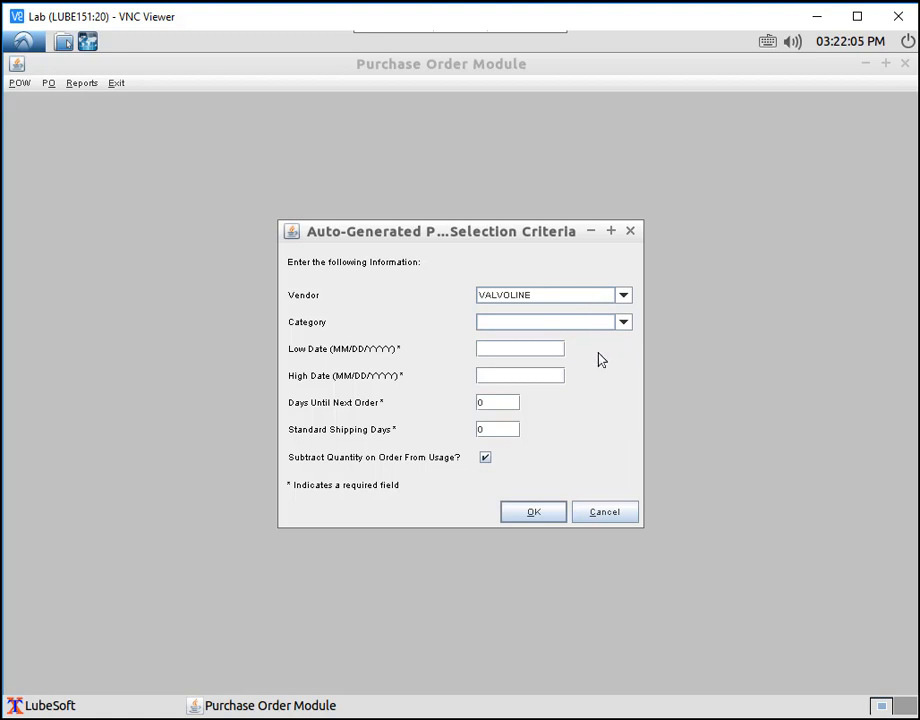
# Set the usage date range with a low date of 08/01/2019 and a high date of 09/12/2019
pyautogui.click(521, 352)
pyautogui.write('08/01/2019')
pyautogui.click(535, 376)
pyautogui.write('09/12/')
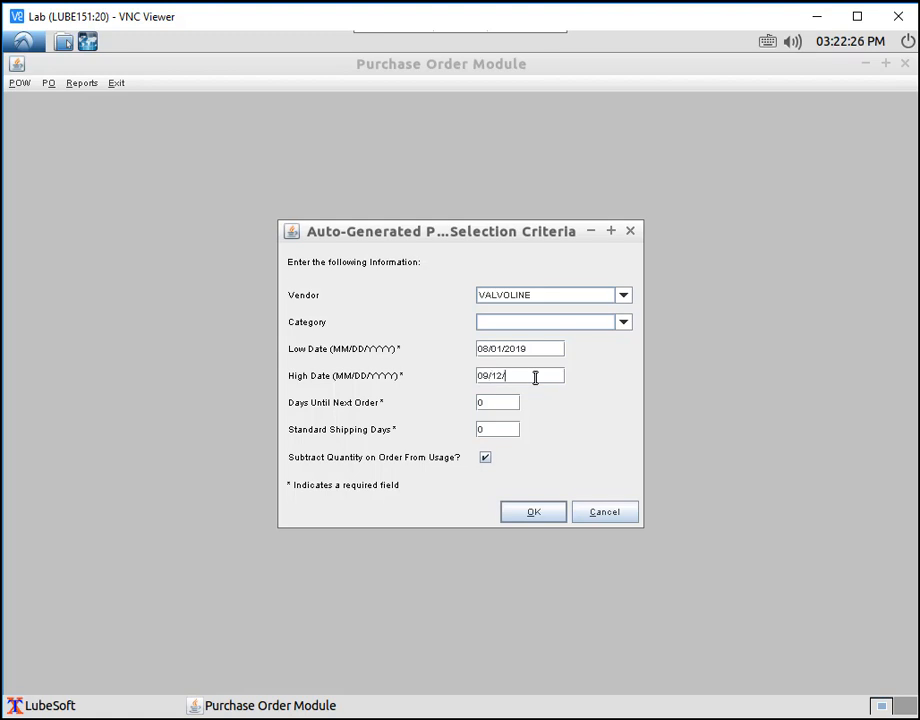
pyautogui.write('1')
pyautogui.press('BackSpace')
pyautogui.write('2019')
# Set Days Until Next Order to 14 and Standard Shipping Days to 3
pyautogui.doubleClick(495, 402)
pyautogui.write('7')
pyautogui.click(493, 424)
pyautogui.write('3')
pyautogui.doubleClick(494, 401)
pyautogui.write('7')
pyautogui.write('1')
pyautogui.write('4')
pyautogui.click(500, 430)
# Generate the worksheet with Subtract Quantity on Order From Usage enabled, and save the resulting VALVOLINE worksheet
pyautogui.click(485, 460)
pyautogui.click(487, 459)
pyautogui.click(538, 515)
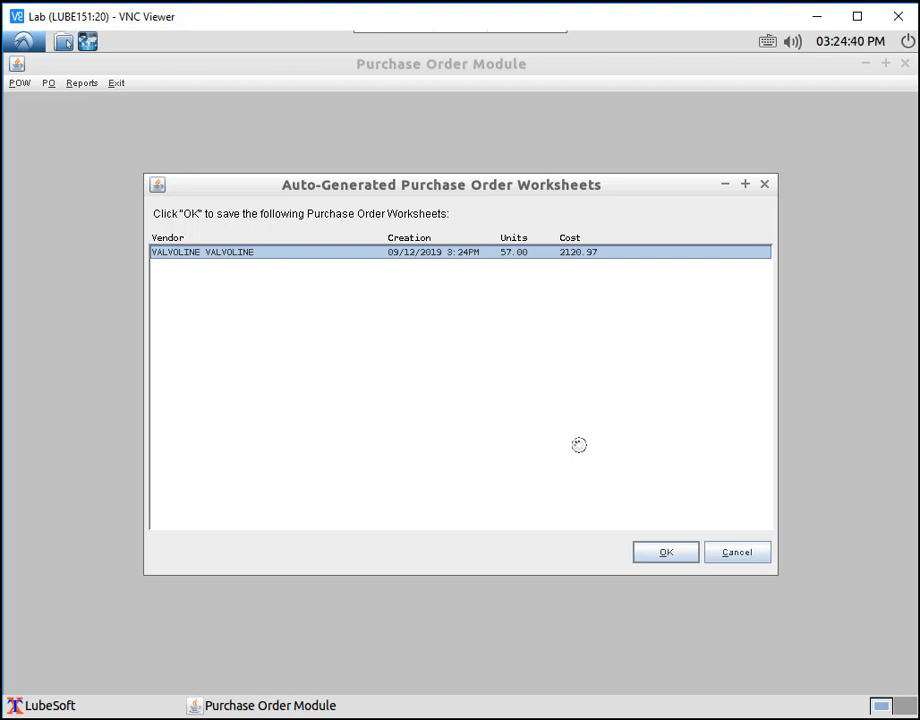
pyautogui.click(667, 556)
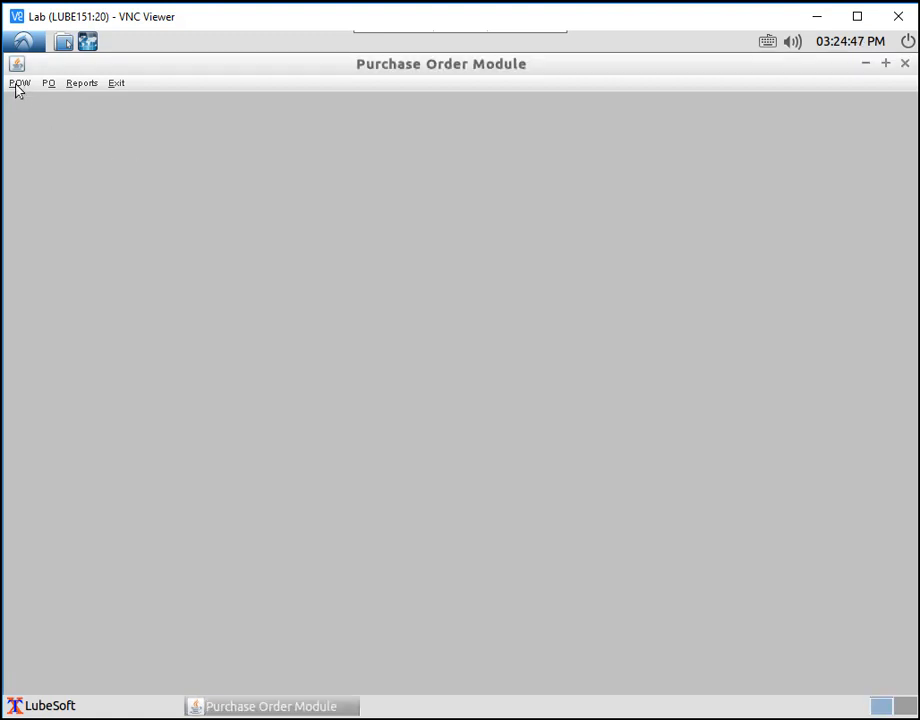
pyautogui.click(19, 84)
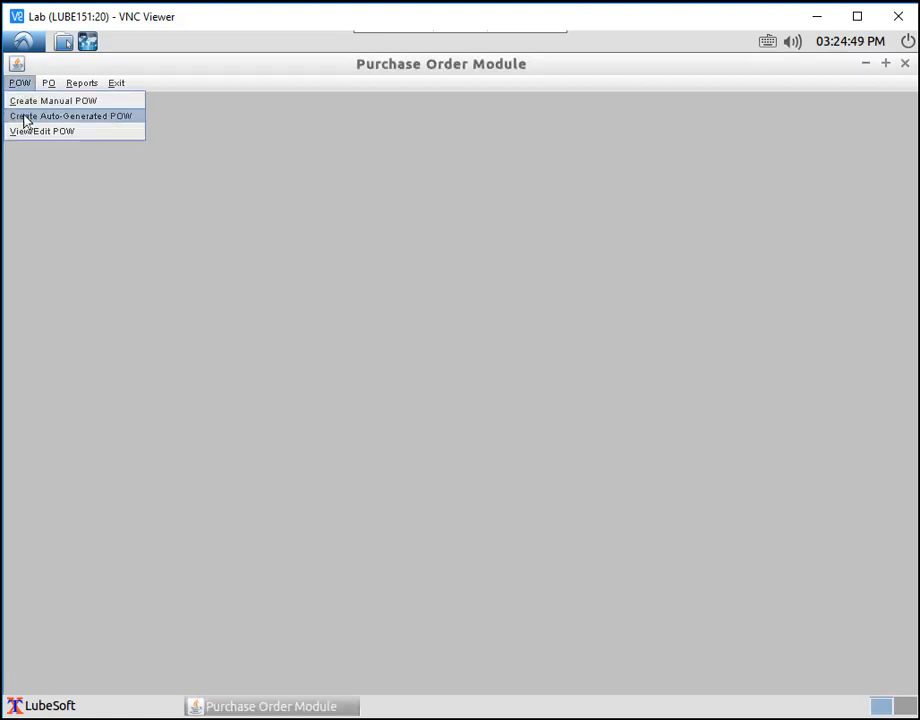
pyautogui.click(26, 119)
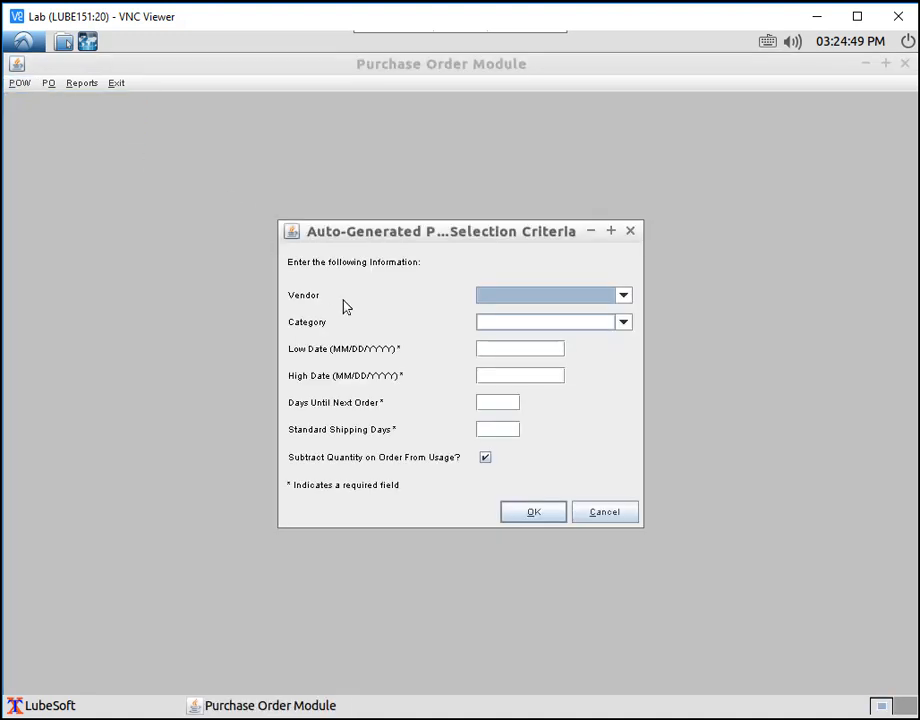
pyautogui.click(608, 519)
# Open the auto-generated VALVOLINE worksheet from the list of purchase order worksheets to examine its suggested quantities
pyautogui.click(19, 83)
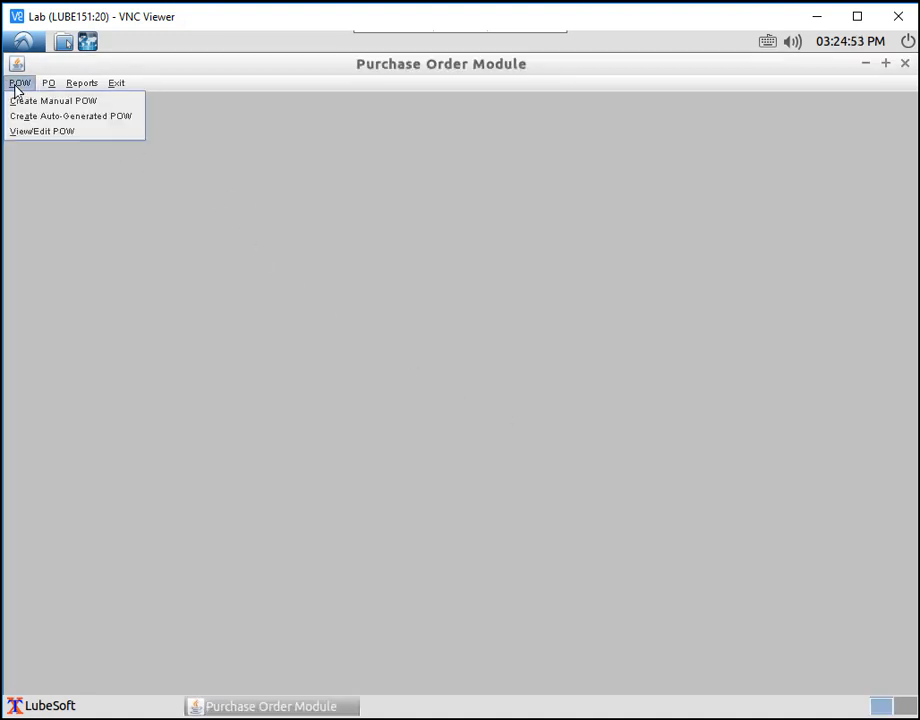
pyautogui.click(70, 134)
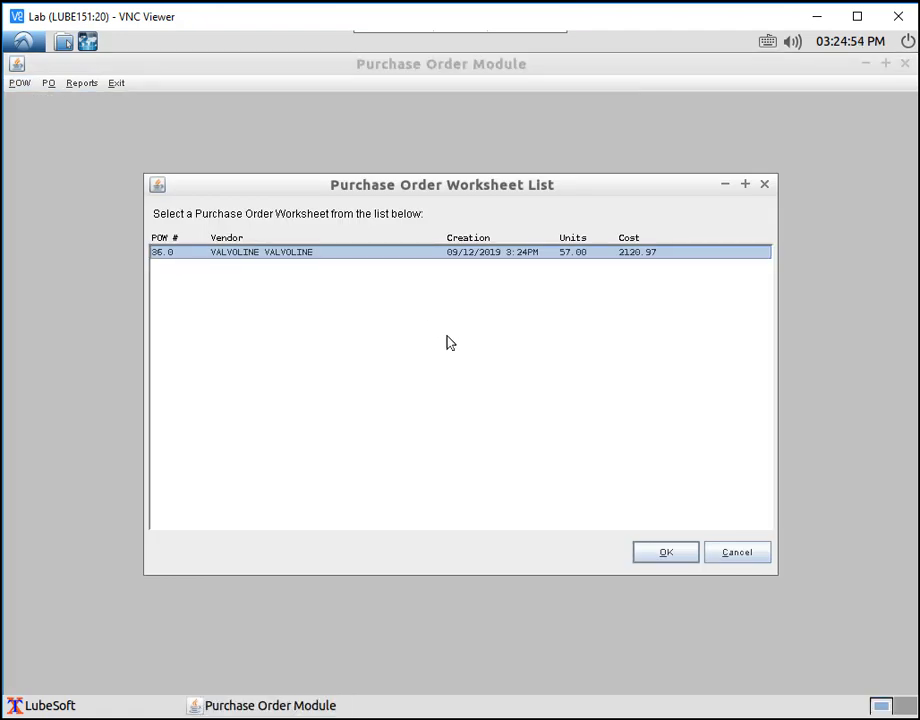
pyautogui.doubleClick(267, 253)
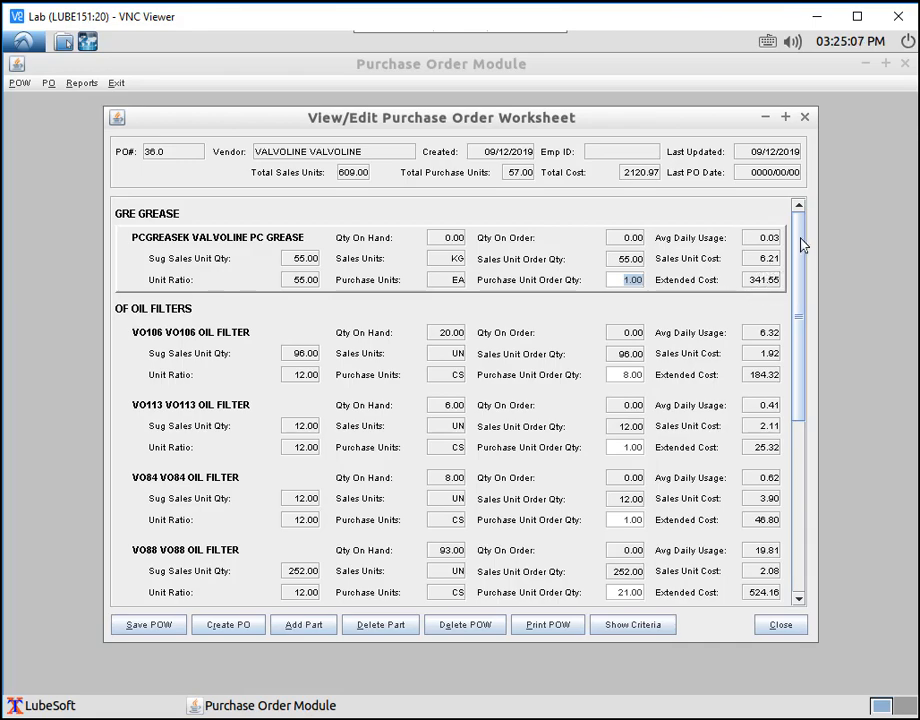
# Set the Purchase Unit Order Qty of the PCGREASEK VALVOLINE PC GREASE part to 2 in the worksheet
pyautogui.moveTo(801, 245); pyautogui.dragTo(808, 441)
pyautogui.scroll(2, 806, 262)
pyautogui.moveTo(800, 418); pyautogui.dragTo(797, 374)
pyautogui.click(624, 279)
pyautogui.scroll(-1, 627, 313)
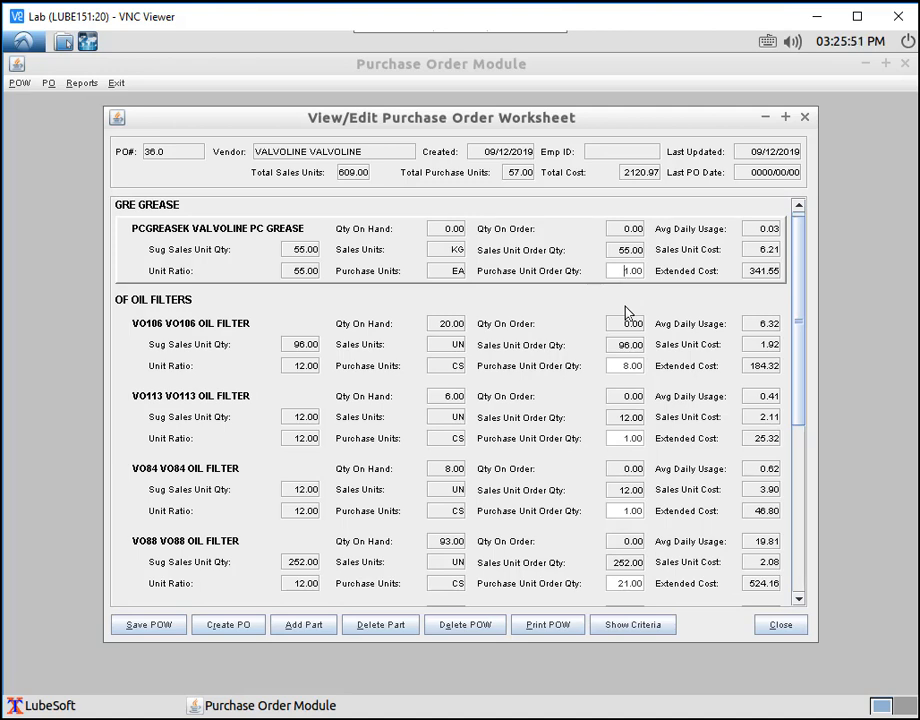
pyautogui.write('2')
pyautogui.press('Delete')
pyautogui.click(617, 365)
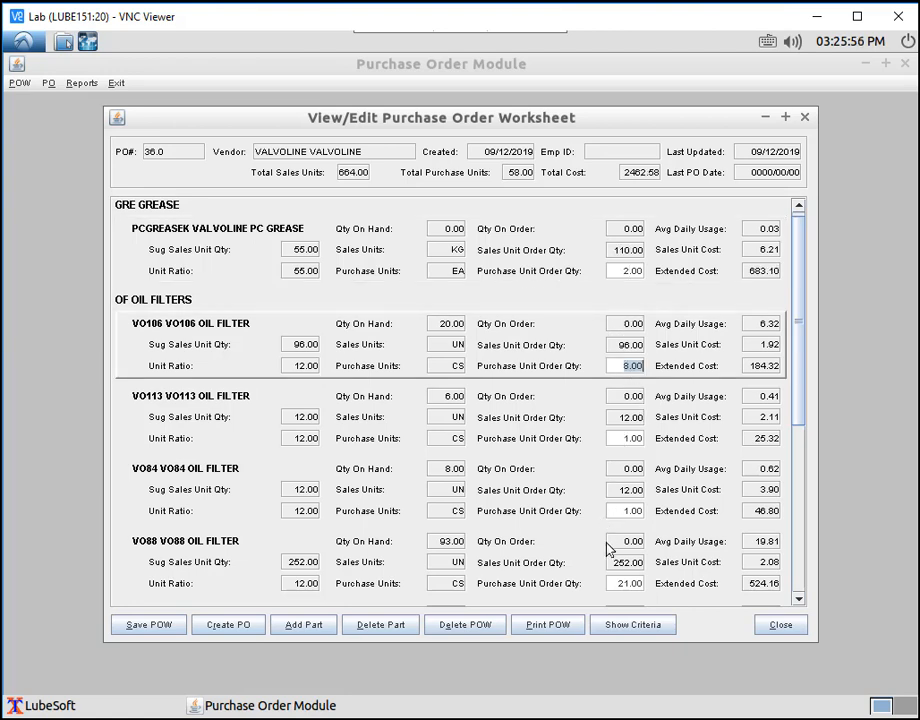
pyautogui.click(630, 580)
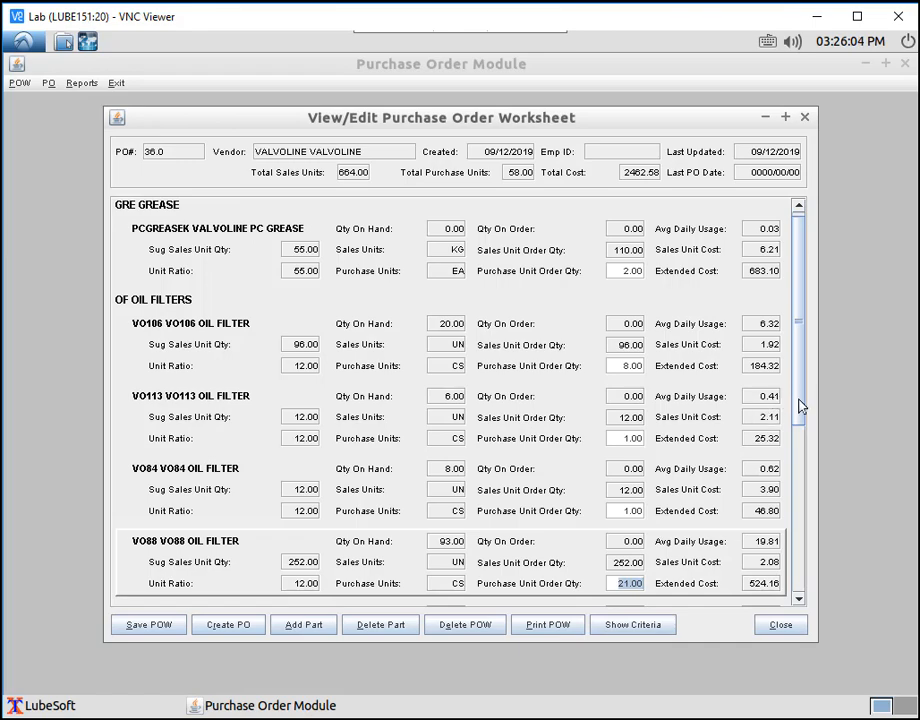
# Start adding a part to the worksheet and choose the OF - OIL FILTERS category
pyautogui.moveTo(801, 402); pyautogui.dragTo(800, 580)
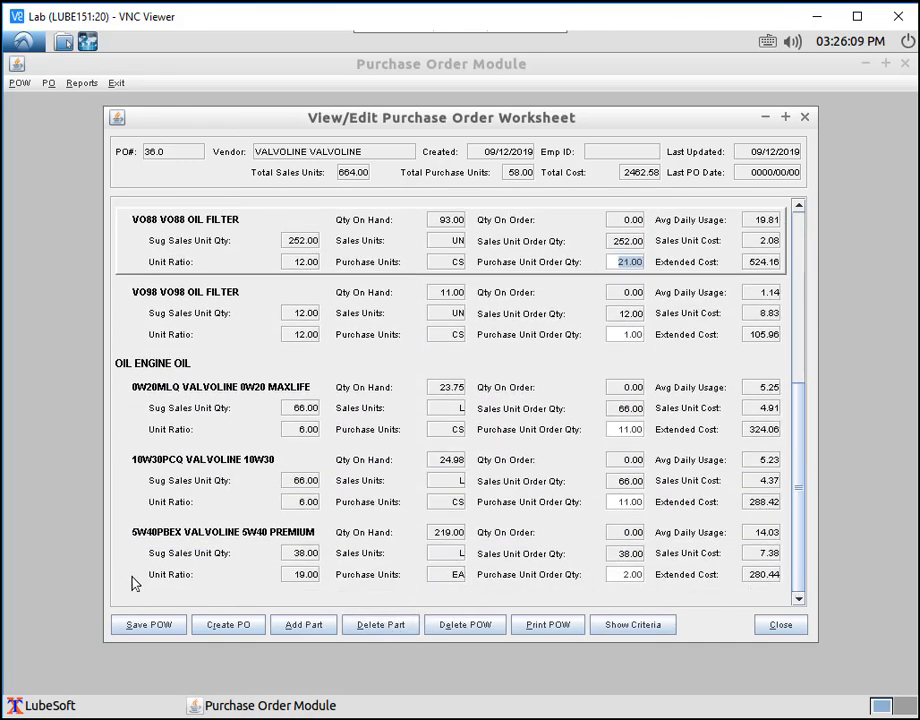
pyautogui.click(304, 625)
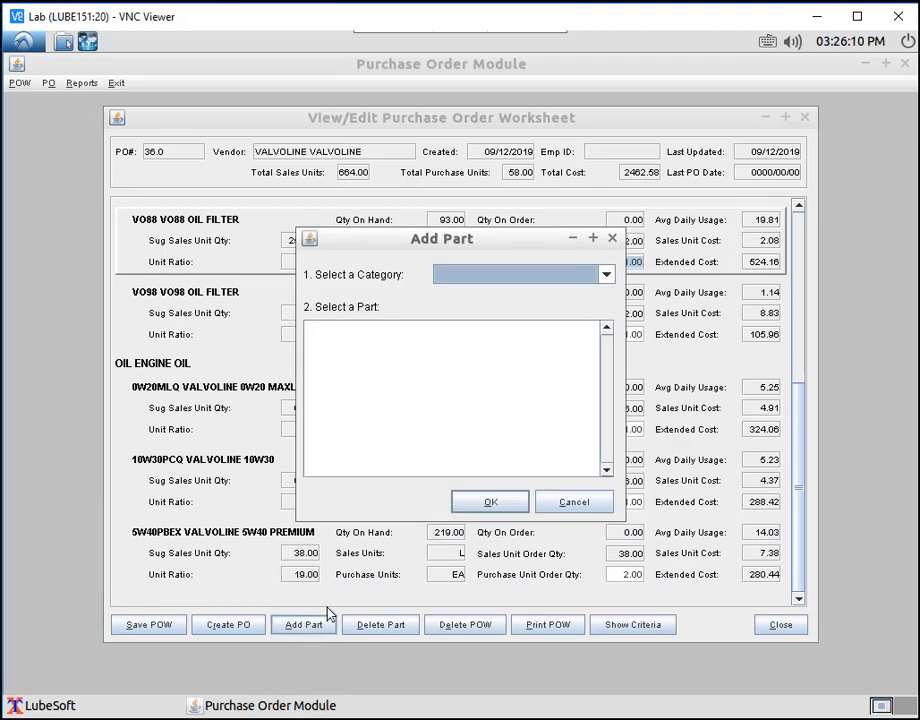
pyautogui.click(606, 275)
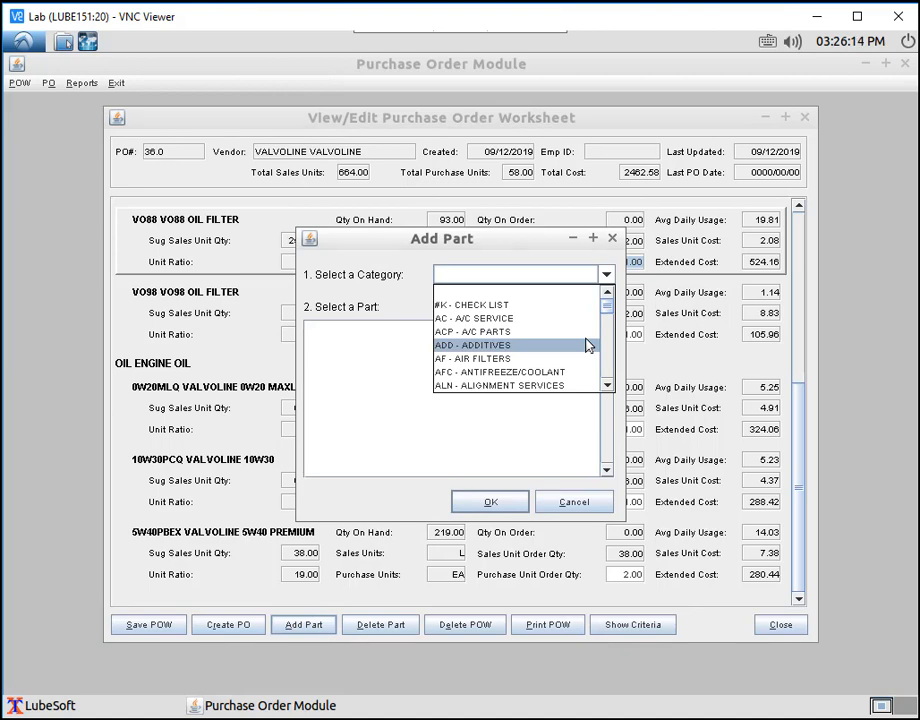
pyautogui.scroll(-2, 573, 343)
pyautogui.scroll(-10, 573, 343)
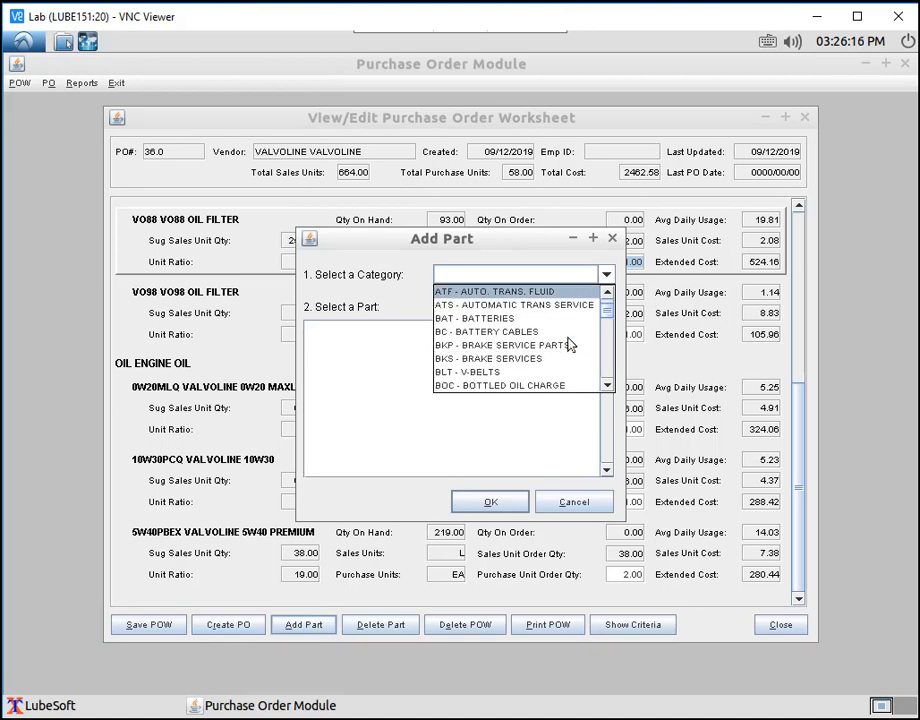
pyautogui.scroll(-8, 557, 346)
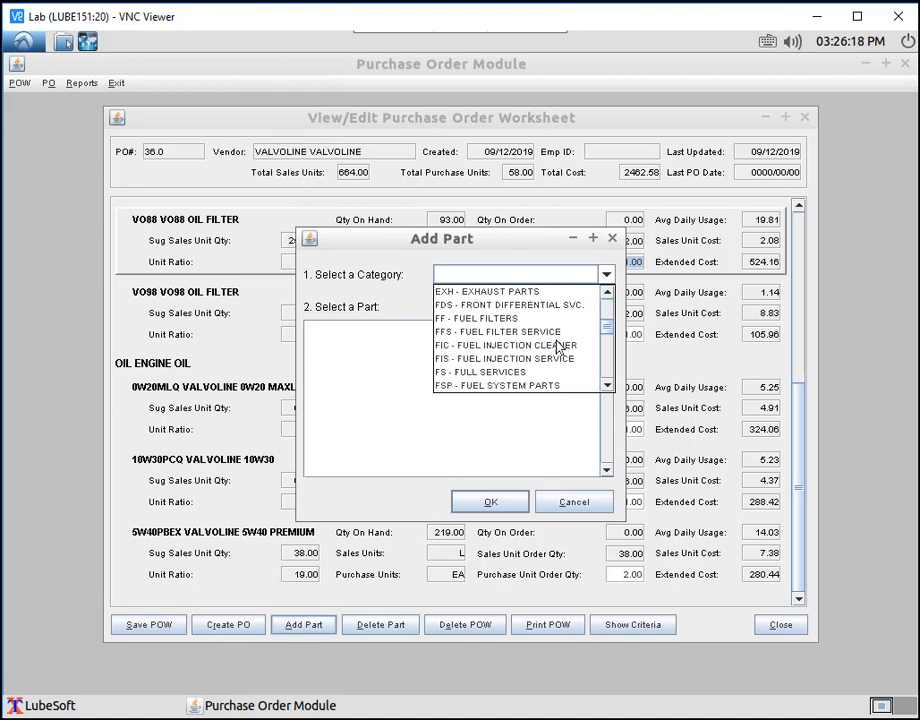
pyautogui.scroll(-2, 557, 341)
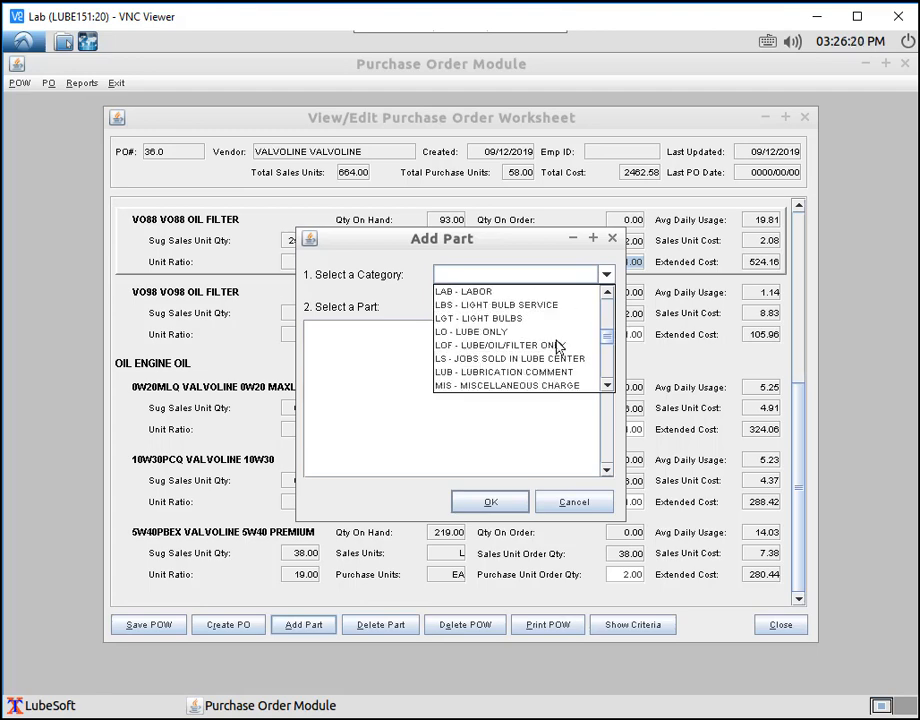
pyautogui.click(557, 341)
pyautogui.click(612, 277)
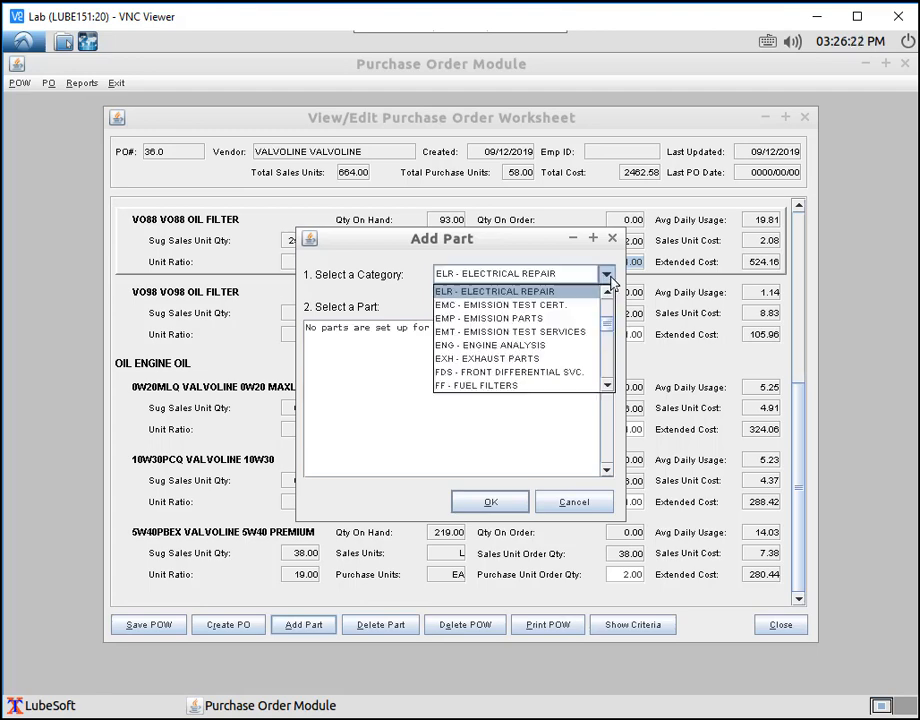
pyautogui.scroll(-5, 514, 344)
pyautogui.scroll(-5, 514, 344)
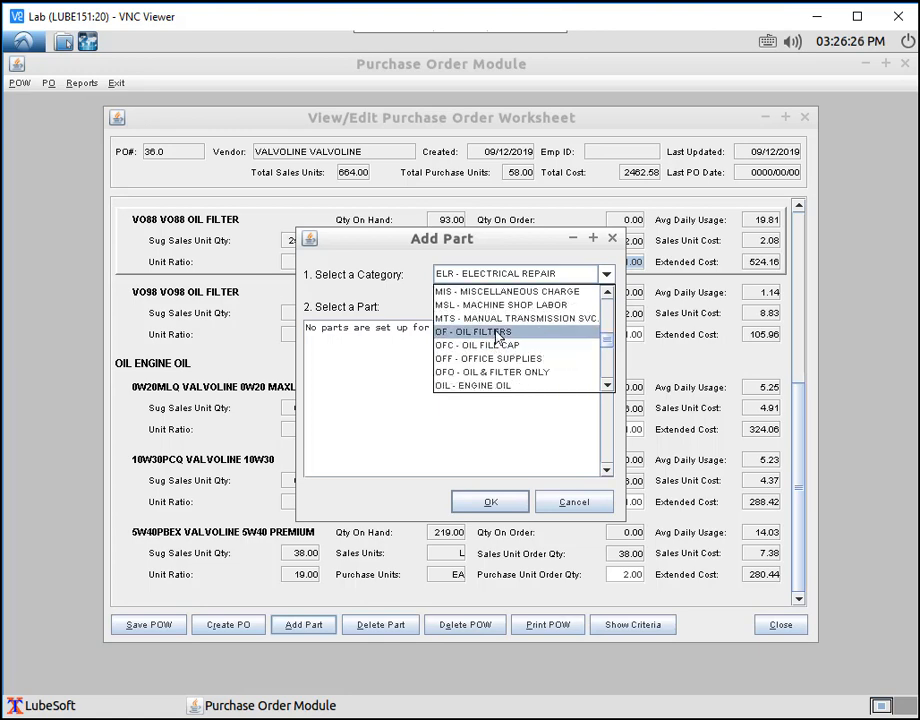
pyautogui.click(495, 332)
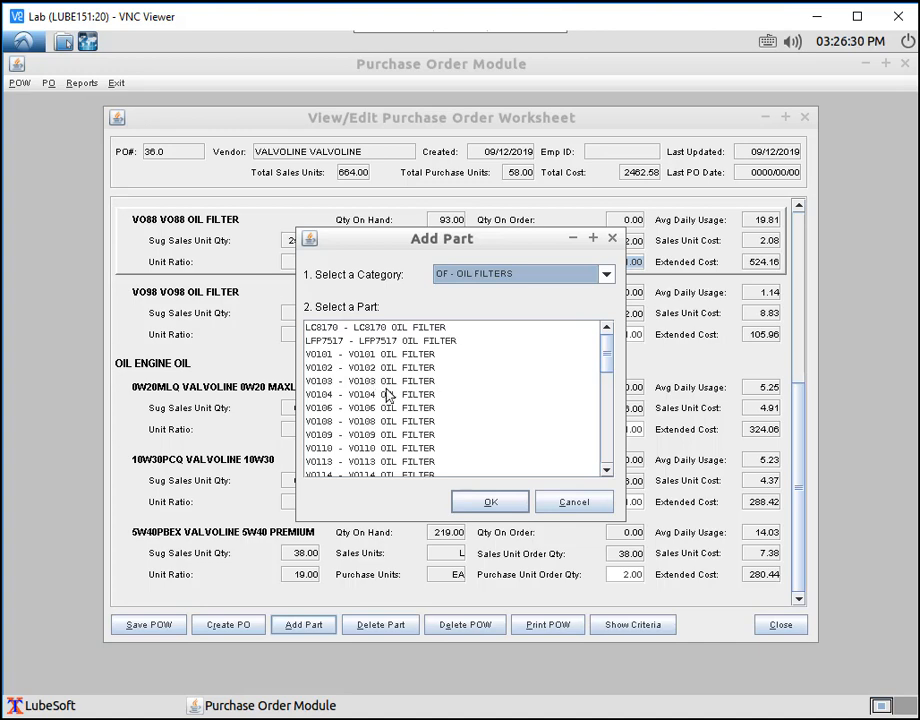
# Add the VO115 oil filter to the worksheet and set its Purchase Unit Order Qty to 1
pyautogui.moveTo(612, 369); pyautogui.dragTo(608, 384)
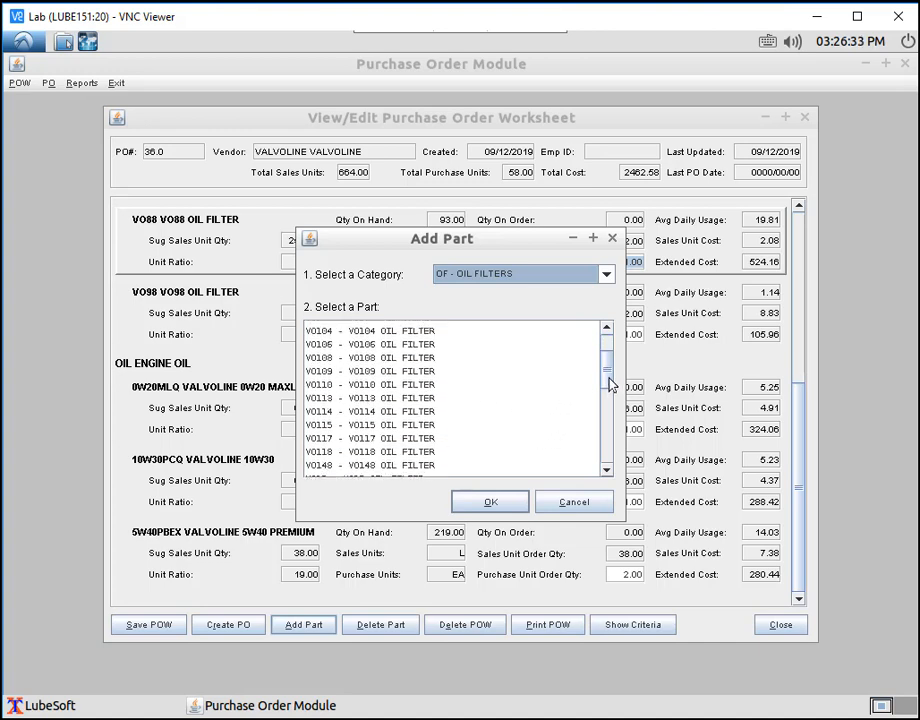
pyautogui.click(380, 425)
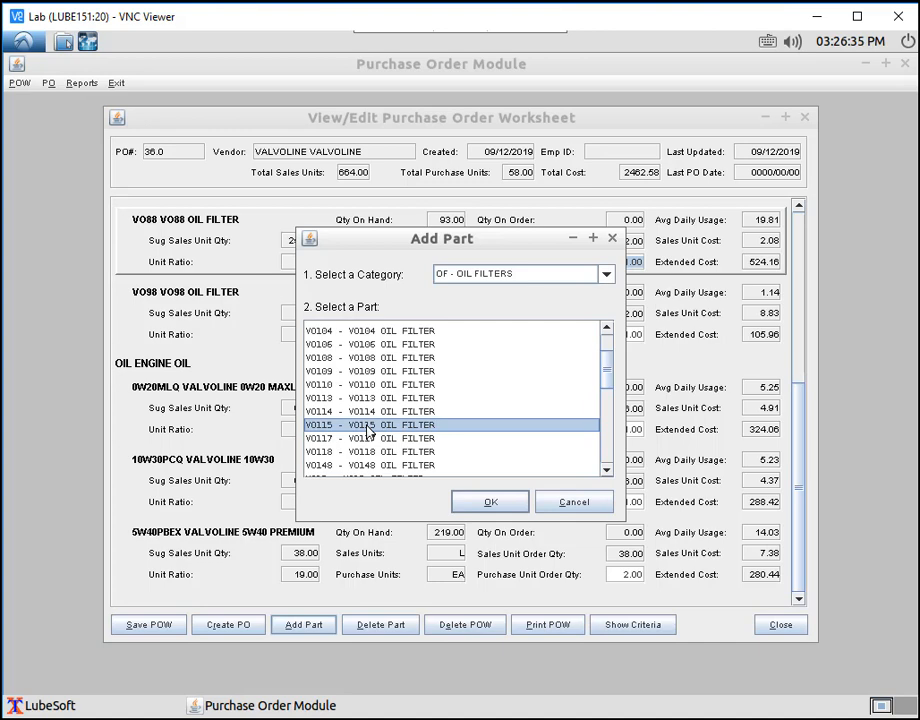
pyautogui.click(489, 504)
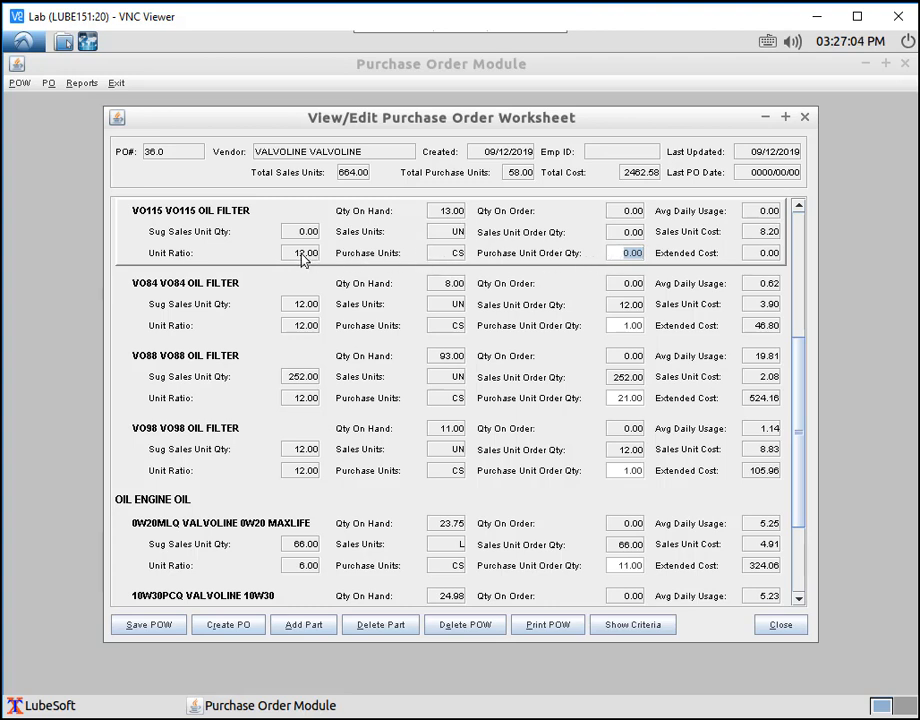
pyautogui.click(625, 252)
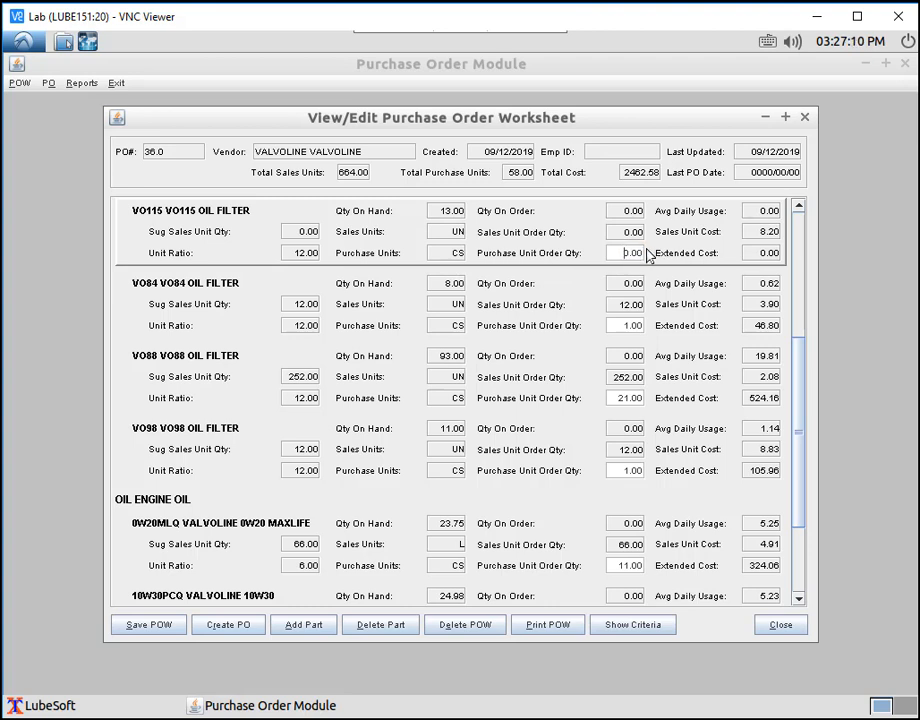
pyautogui.write('1')
# Convert the worksheet into an official purchase order without printing it, and close the worksheet list
pyautogui.moveTo(797, 458); pyautogui.dragTo(799, 538)
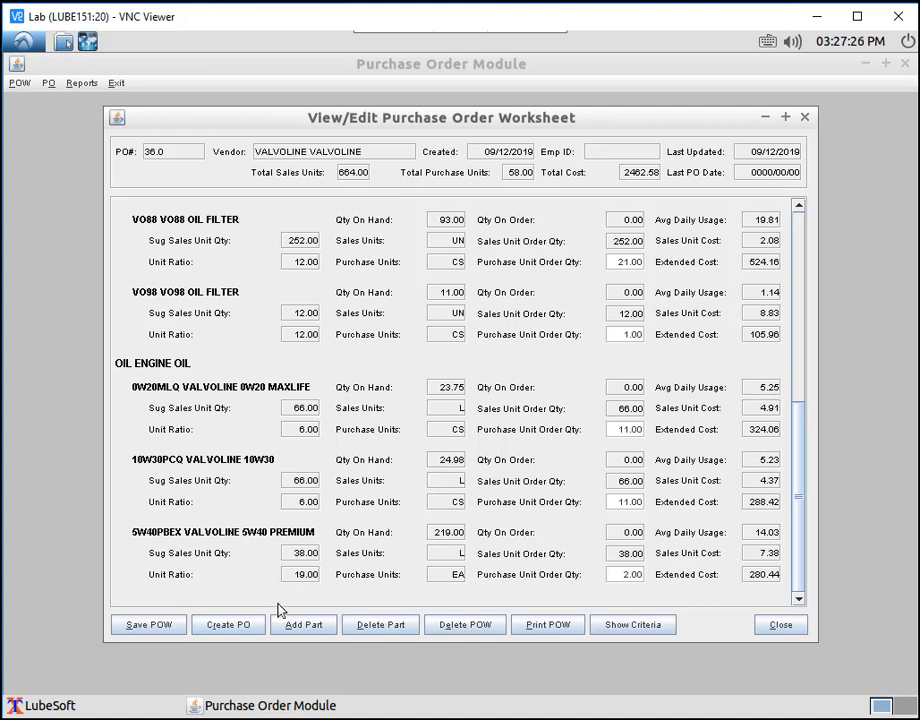
pyautogui.click(233, 628)
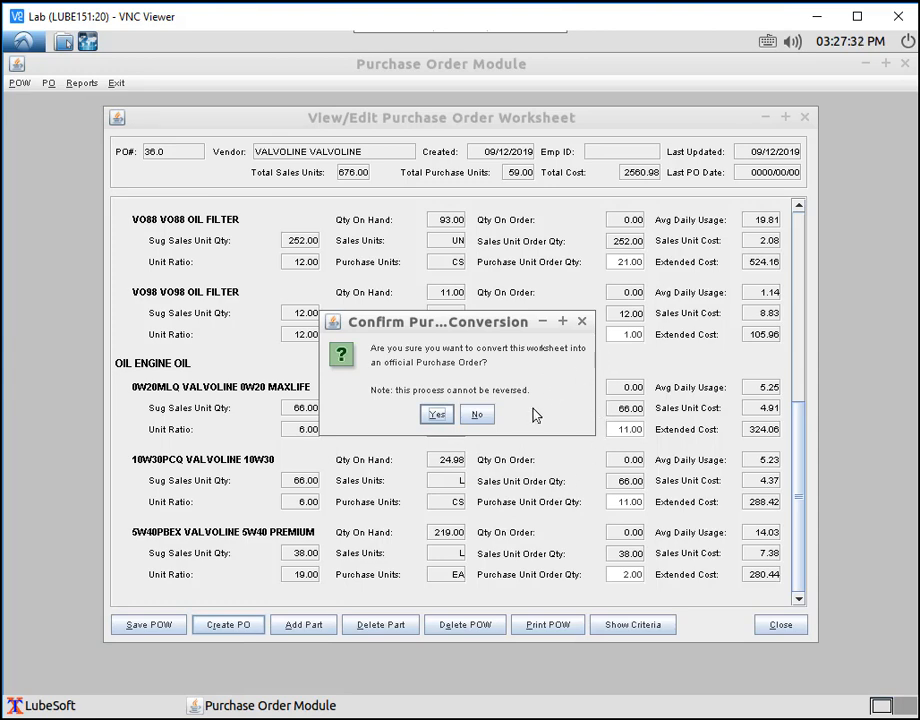
pyautogui.click(436, 416)
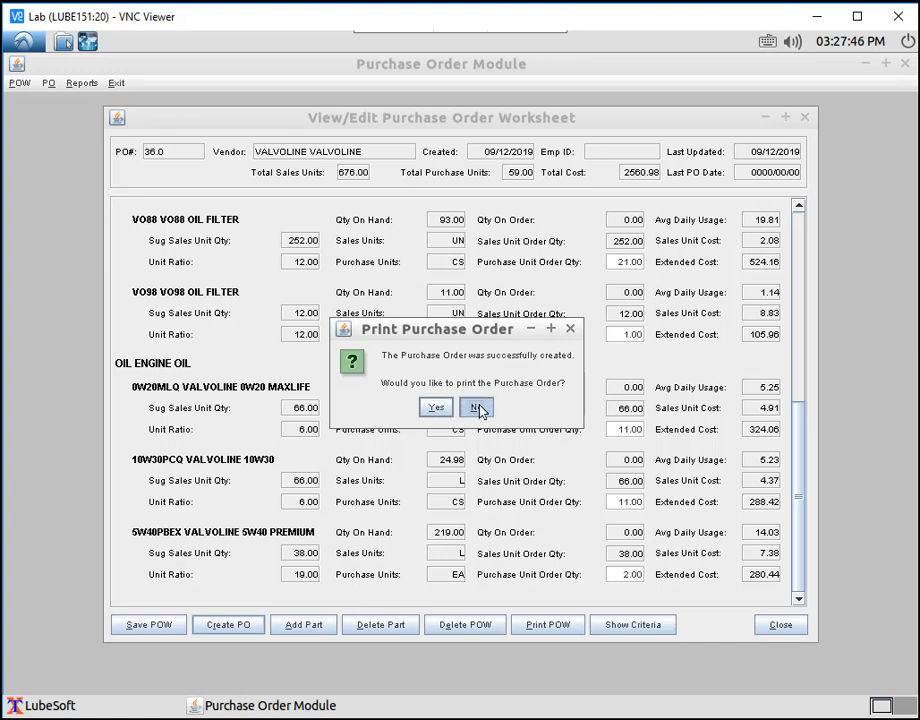
pyautogui.click(469, 406)
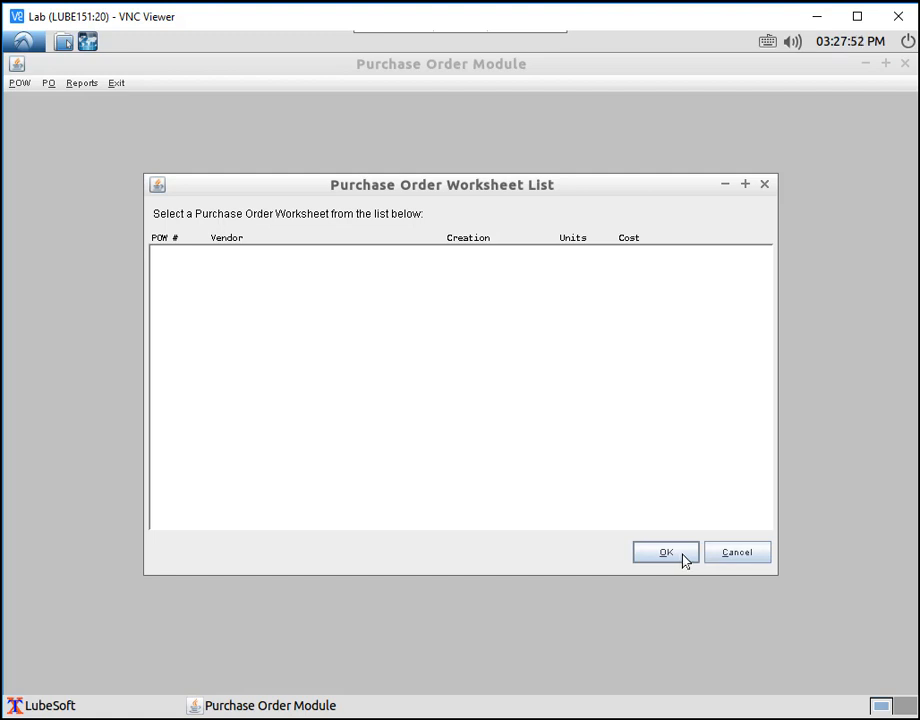
pyautogui.click(734, 556)
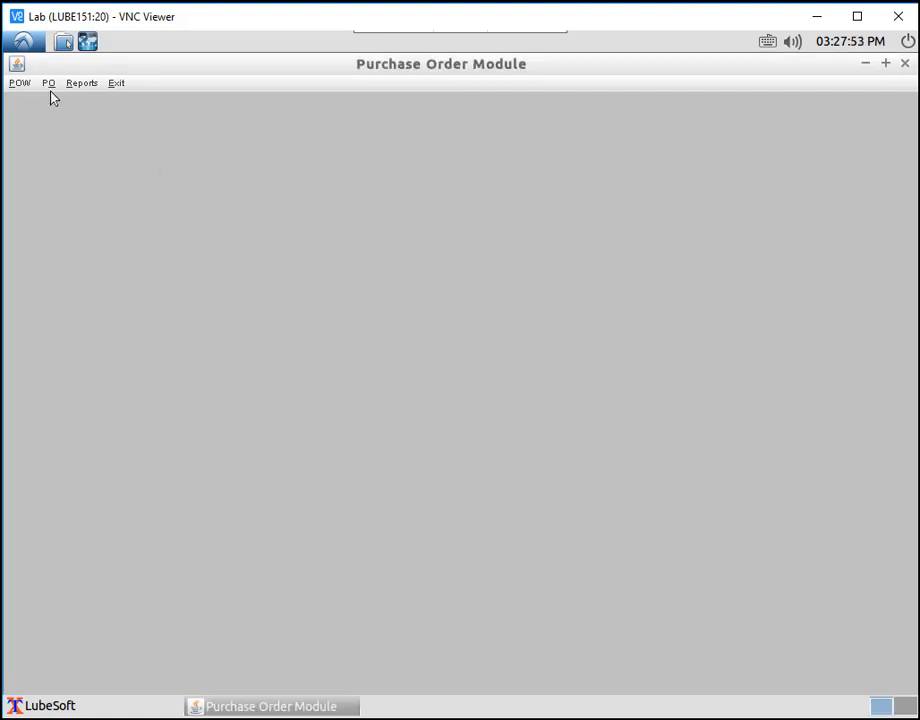
# Open the new VALVOLINE purchase order from the purchase order list and examine its parts and order quantities
pyautogui.click(48, 83)
pyautogui.click(61, 101)
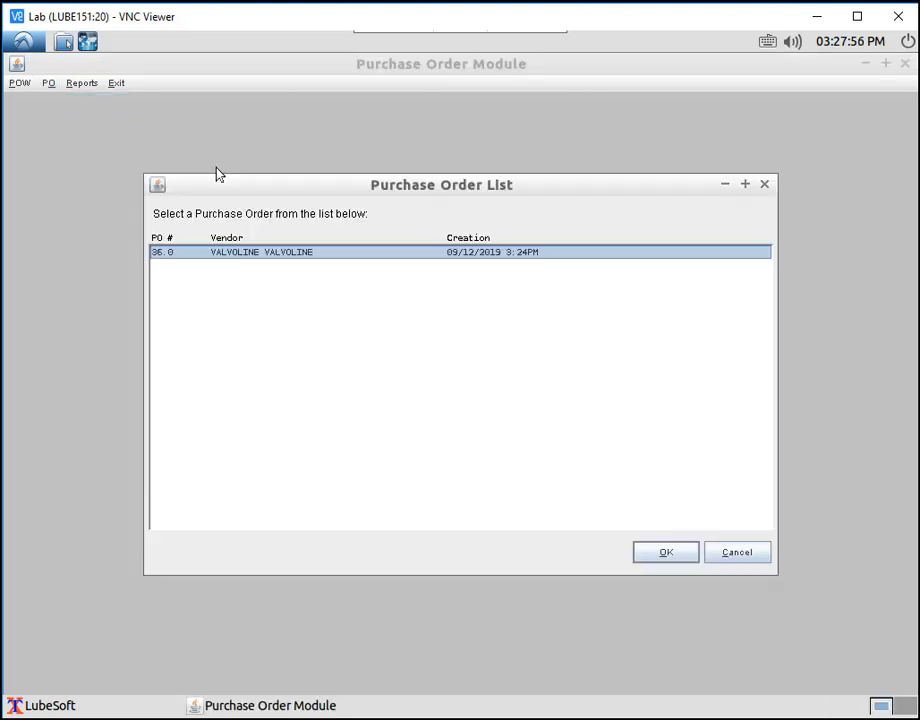
pyautogui.click(672, 560)
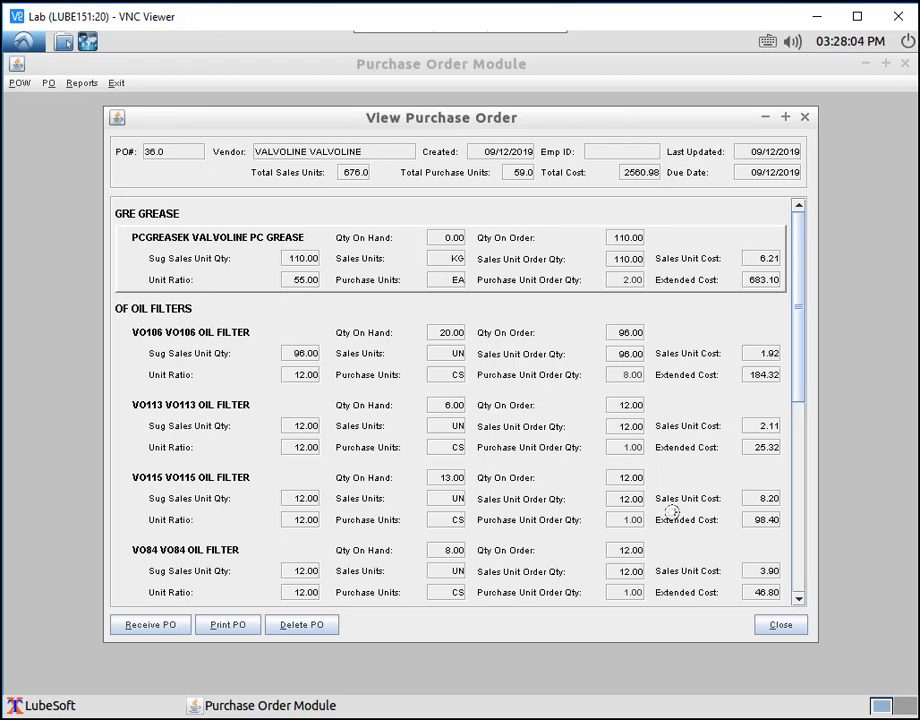
pyautogui.moveTo(801, 363); pyautogui.dragTo(806, 565)
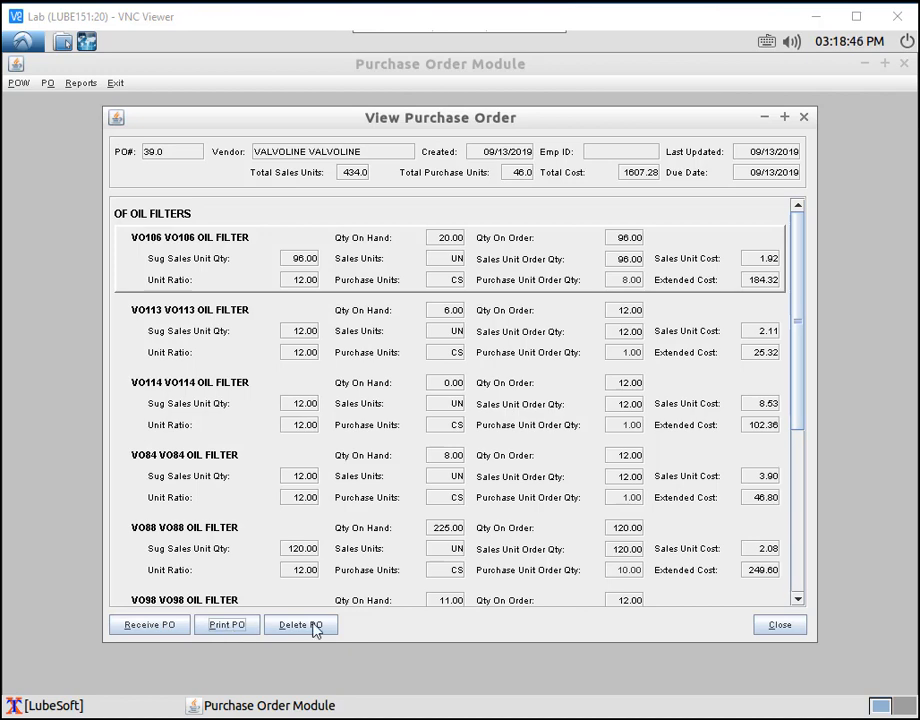
# Print the displayed purchase order to a PDF file, saving it in the tmp folder under the suggested file name
pyautogui.click(226, 630)
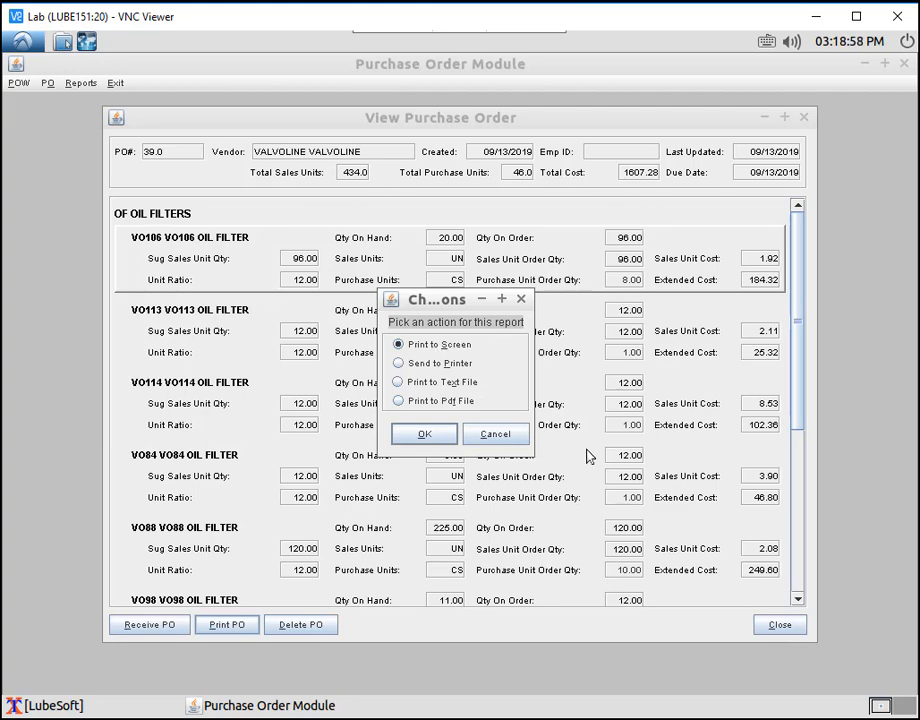
pyautogui.click(400, 366)
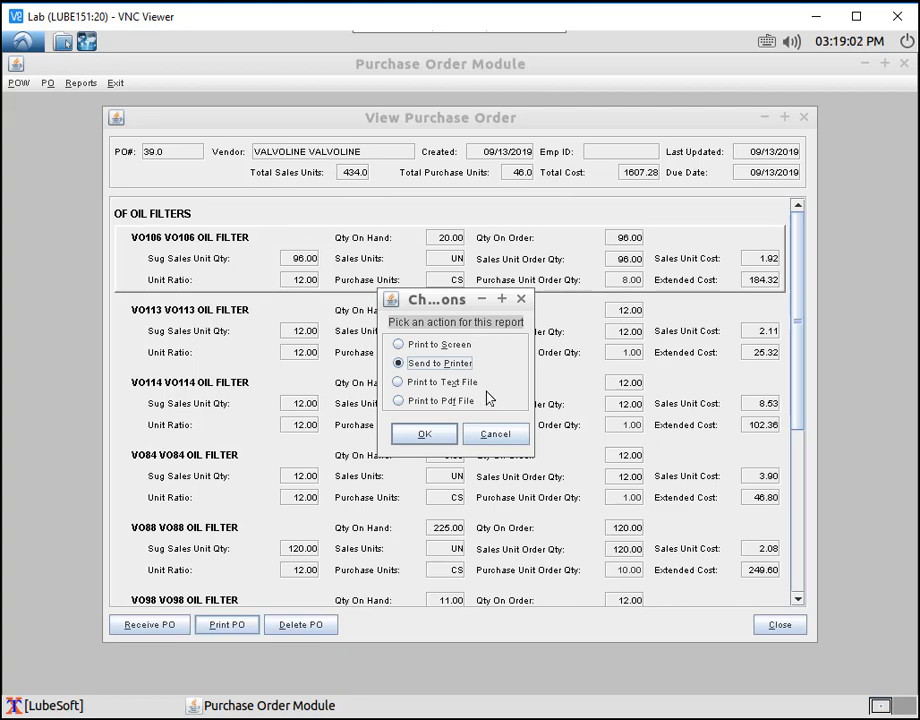
pyautogui.click(399, 384)
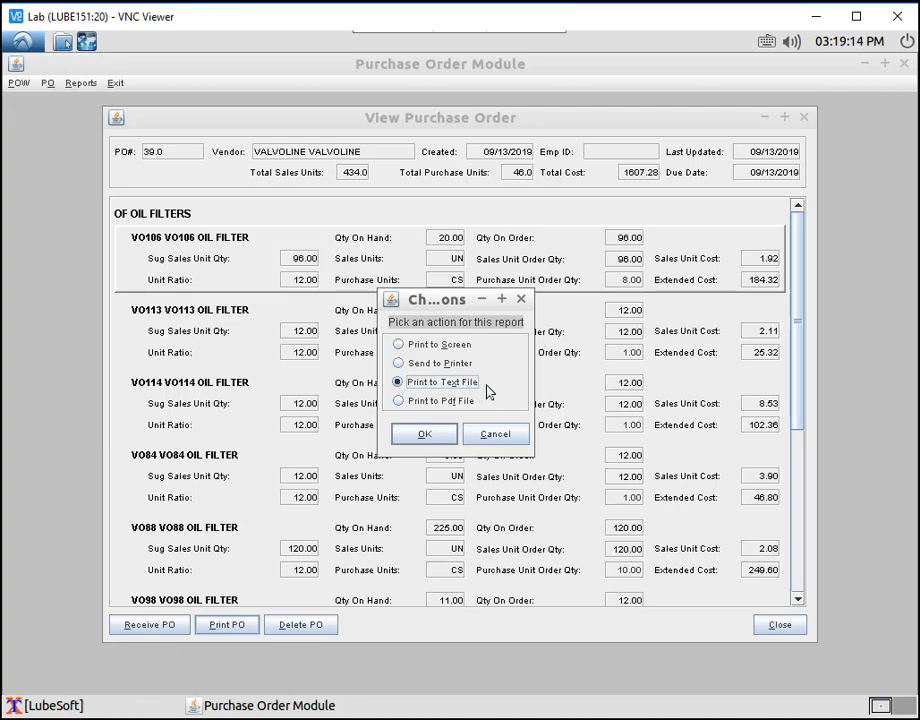
pyautogui.click(398, 404)
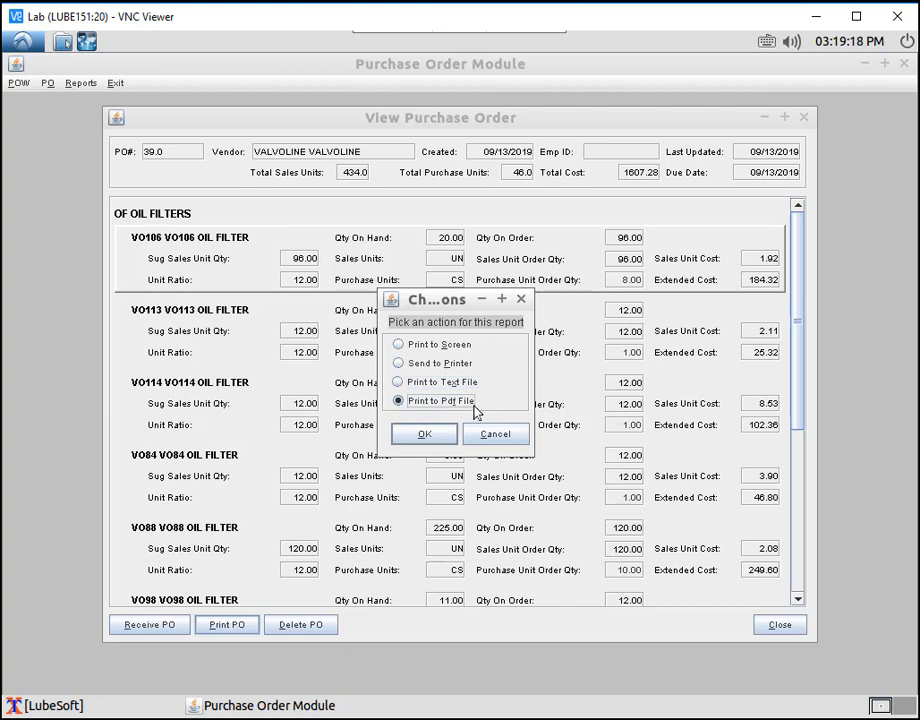
pyautogui.click(425, 434)
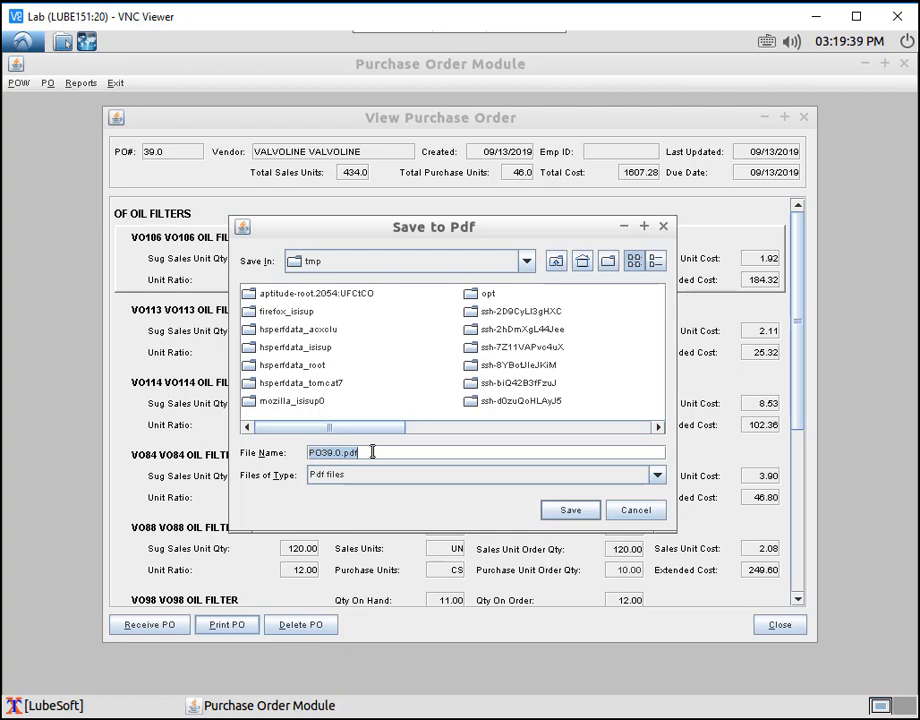
pyautogui.click(568, 512)
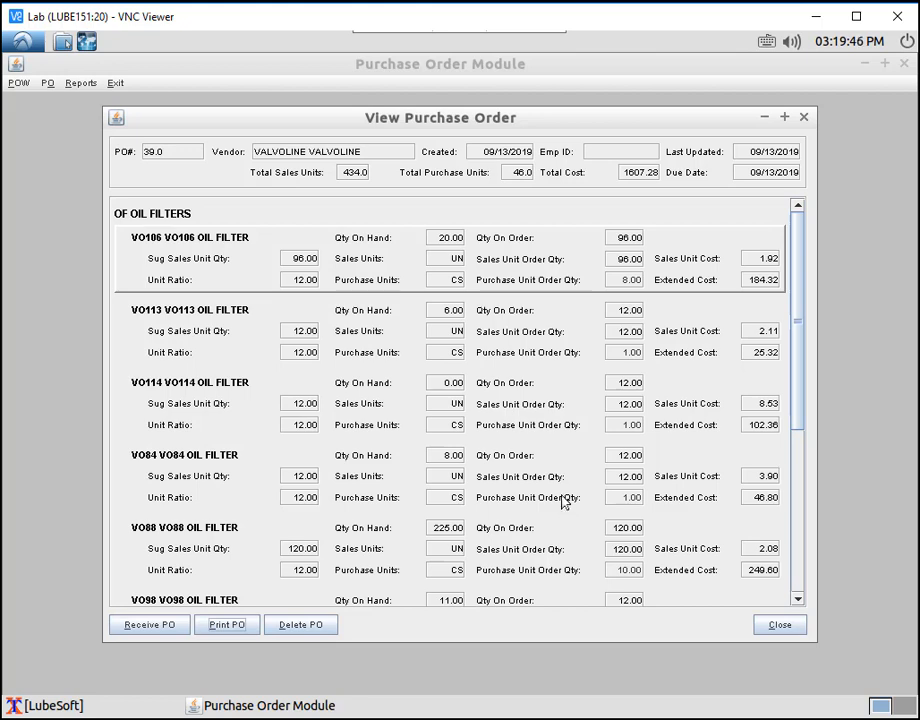
# Open the file manager and go to the /tmp folder
pyautogui.click(63, 45)
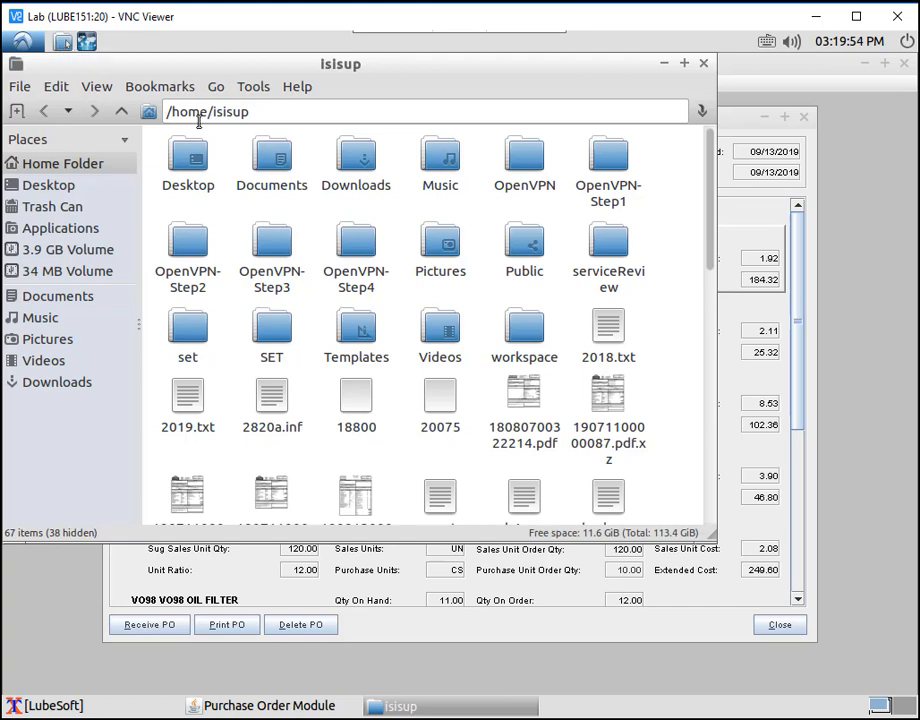
pyautogui.moveTo(254, 112); pyautogui.dragTo(177, 112)
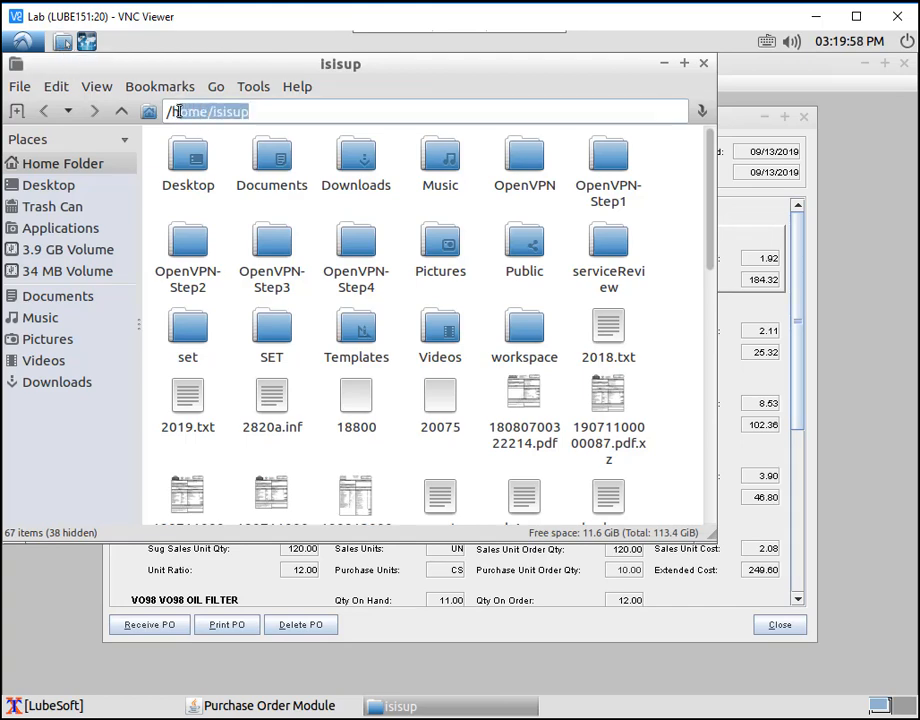
pyautogui.write('h')
pyautogui.press('BackSpace')
pyautogui.press('BackSpace')
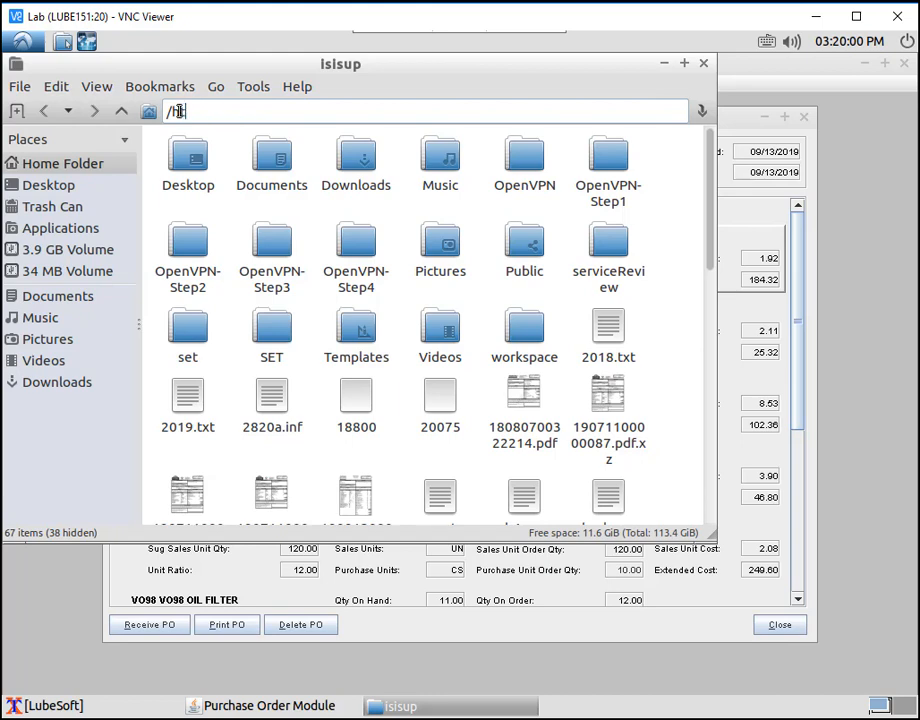
pyautogui.write('tmp')
pyautogui.scroll(-2, 425, 330)
pyautogui.press('Return')
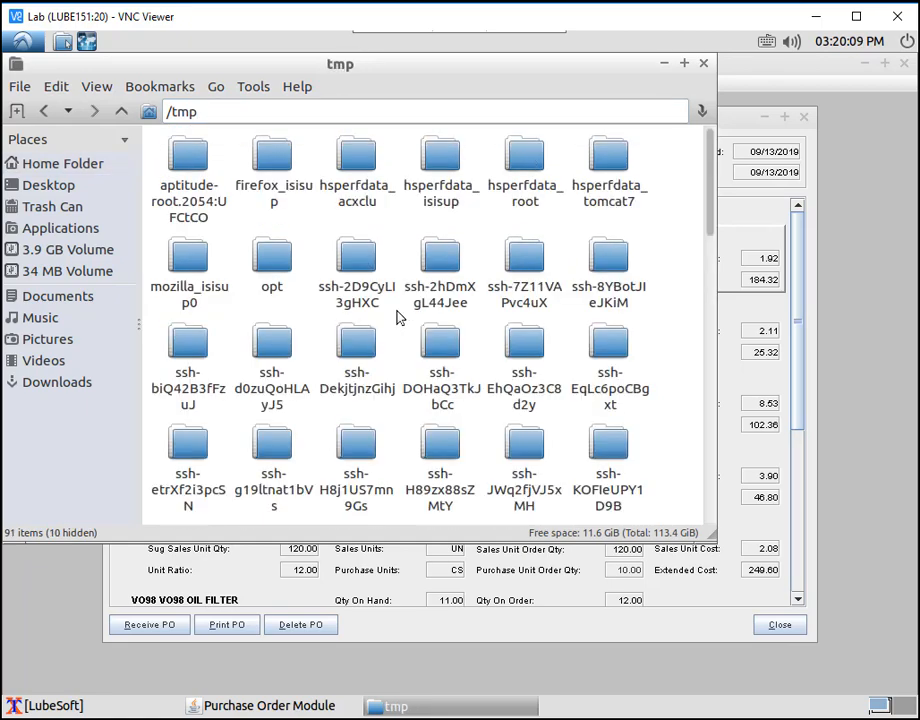
# Open the saved purchase order PDF in the tmp folder, examine its contents, and close both the document and the file manager
pyautogui.scroll(-6, 335, 310)
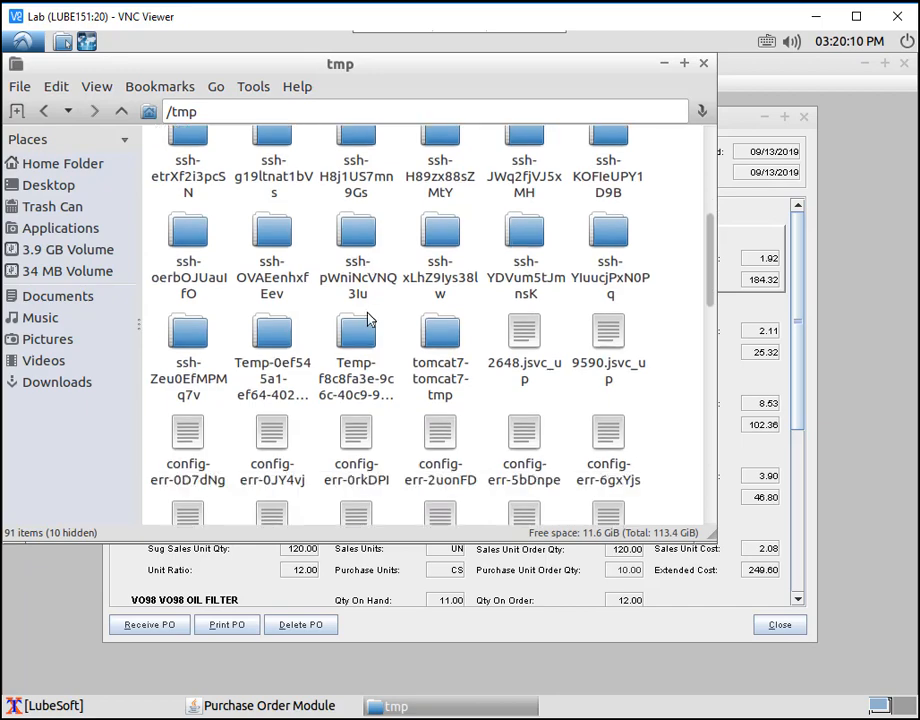
pyautogui.scroll(-8, 367, 330)
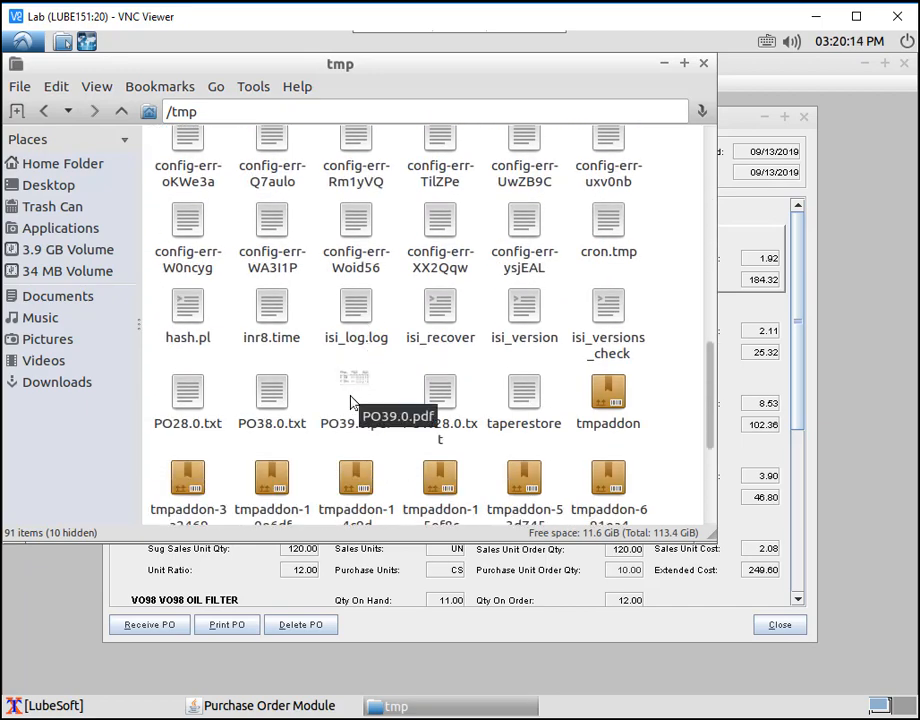
pyautogui.doubleClick(354, 396)
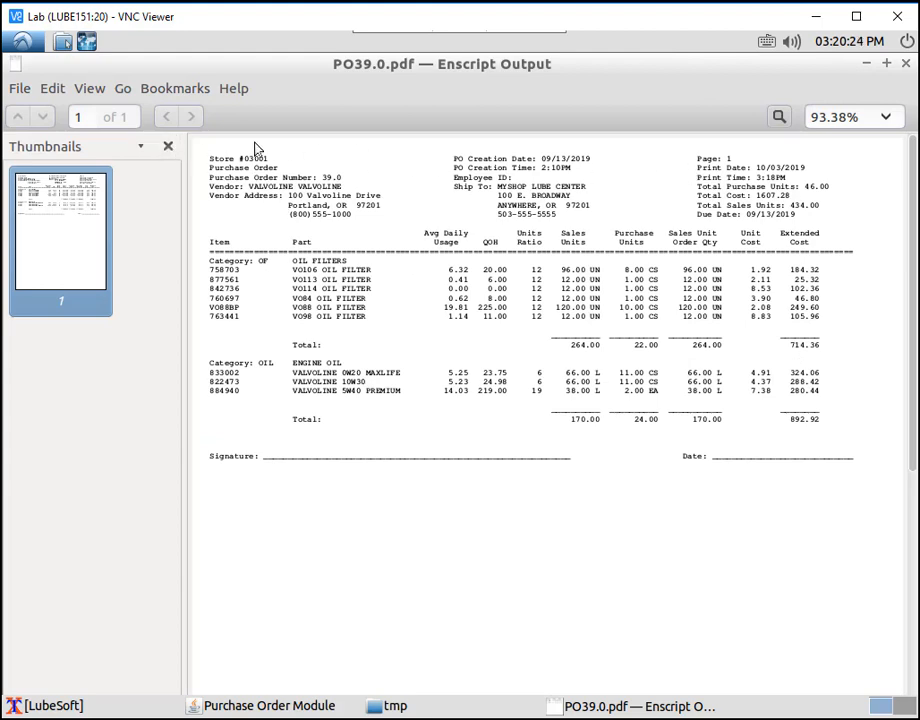
pyautogui.click(906, 63)
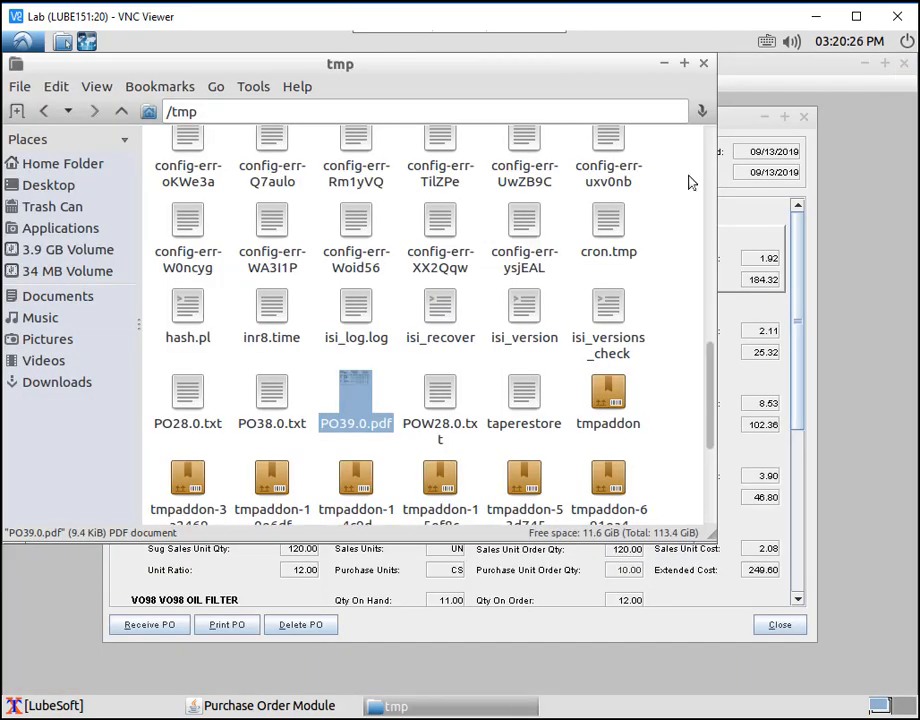
pyautogui.click(705, 64)
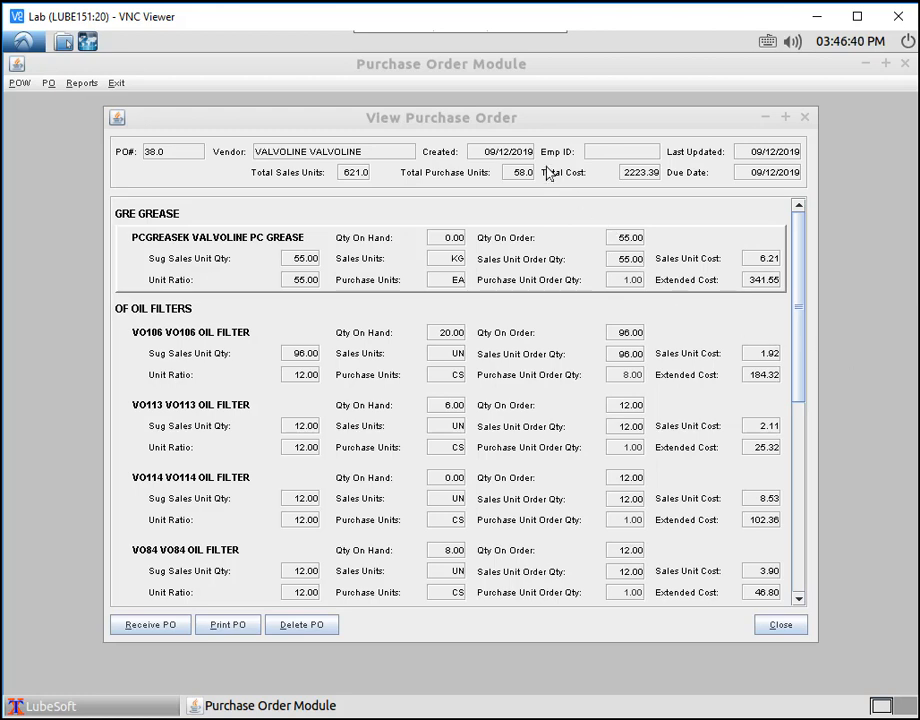
# Start receiving the displayed VALVOLINE purchase order and mark all its parts as received in full
pyautogui.click(152, 625)
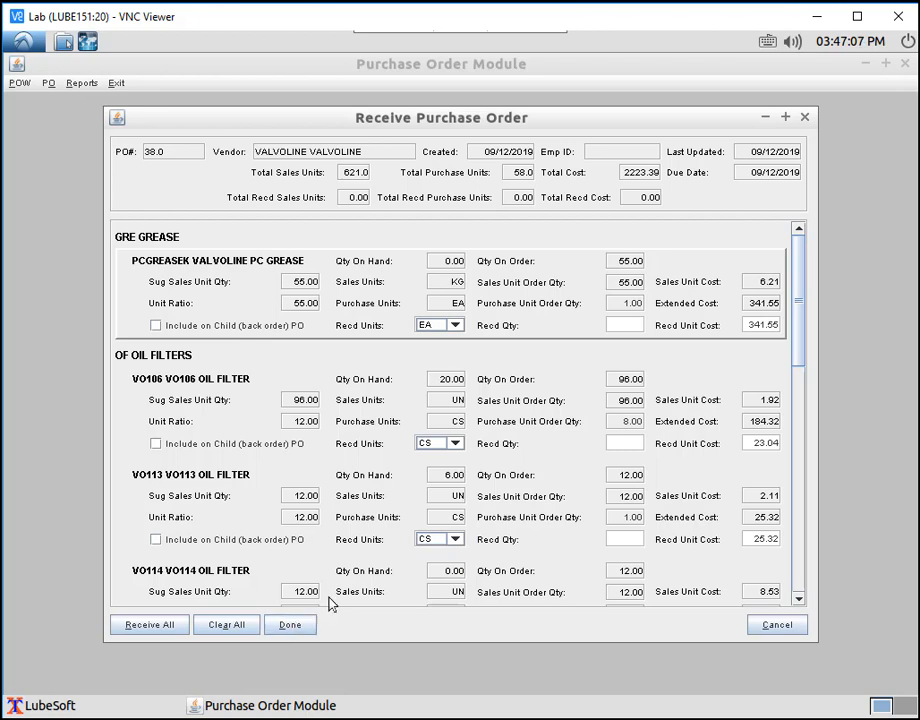
pyautogui.click(148, 625)
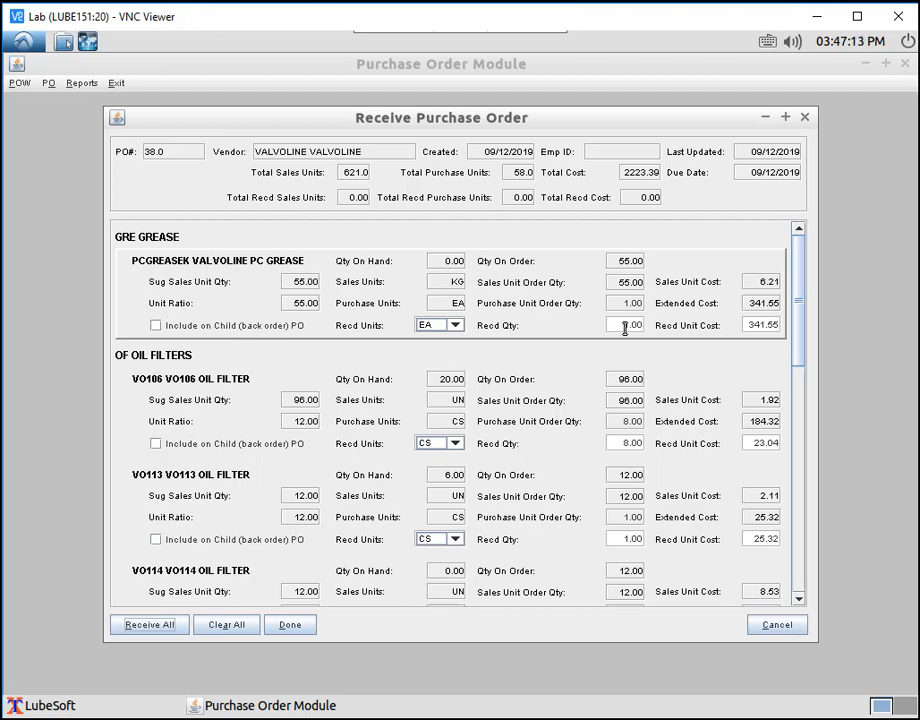
pyautogui.scroll(-1, 612, 400)
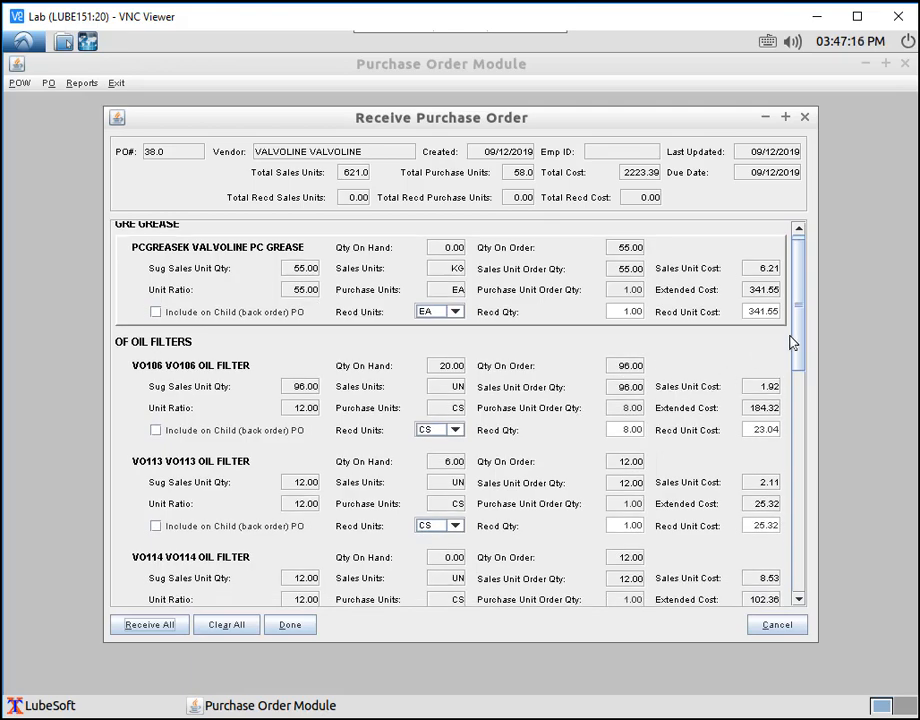
pyautogui.moveTo(799, 343); pyautogui.dragTo(816, 496)
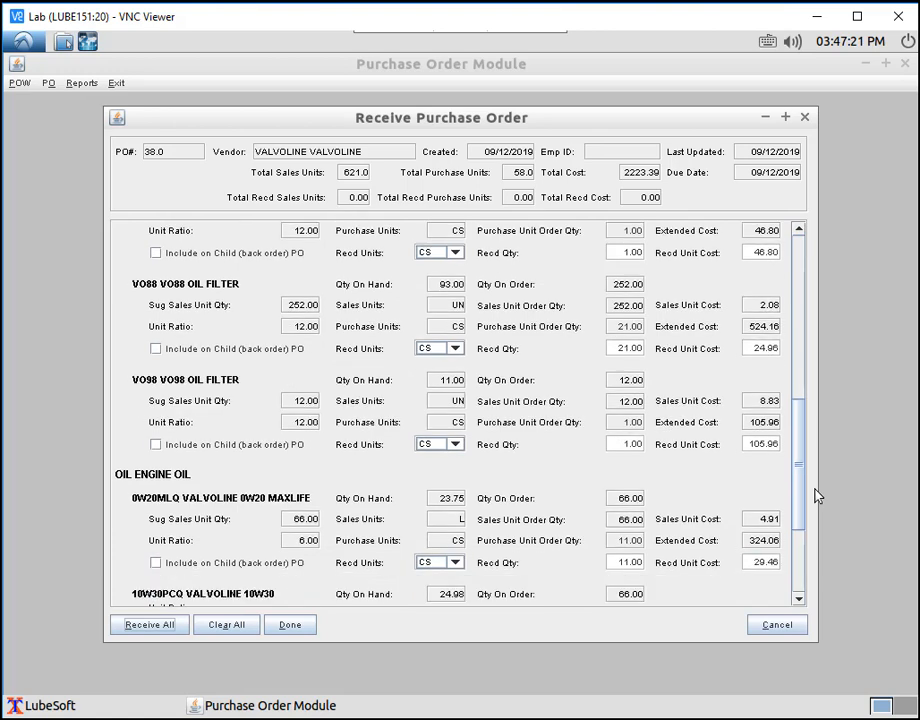
# Set the VO88 oil filter's Recd Qty to 20 and include it on the child (back order) PO
pyautogui.doubleClick(620, 349)
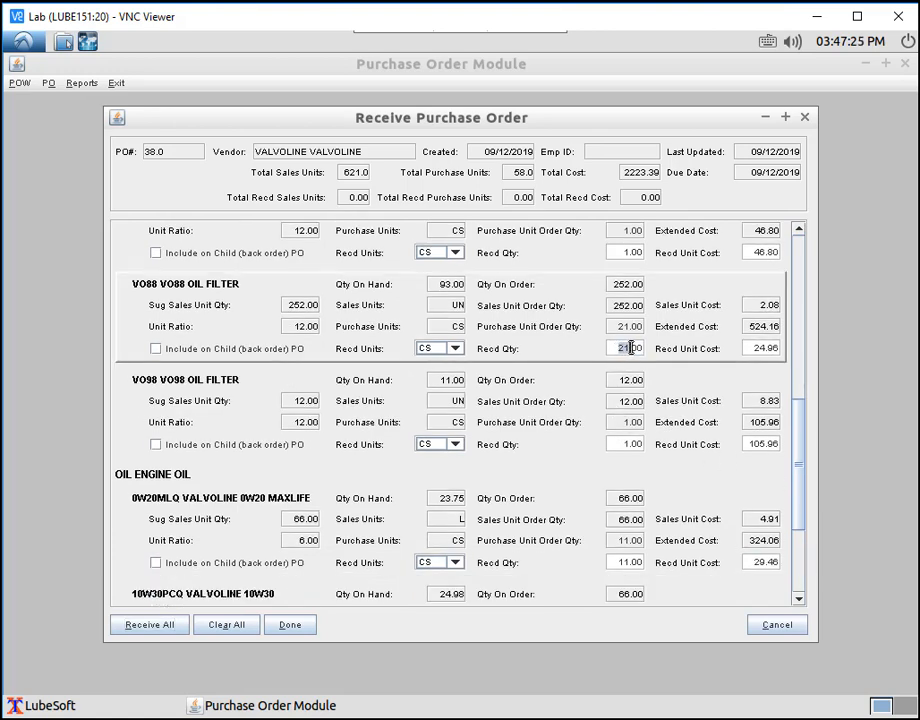
pyautogui.write('21')
pyautogui.write('20')
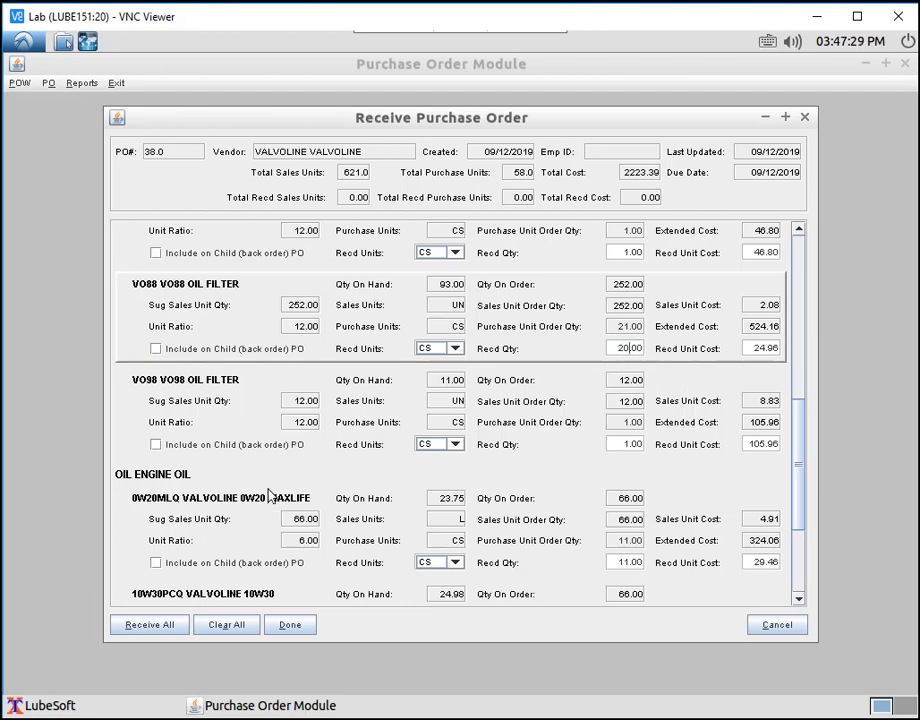
pyautogui.click(156, 349)
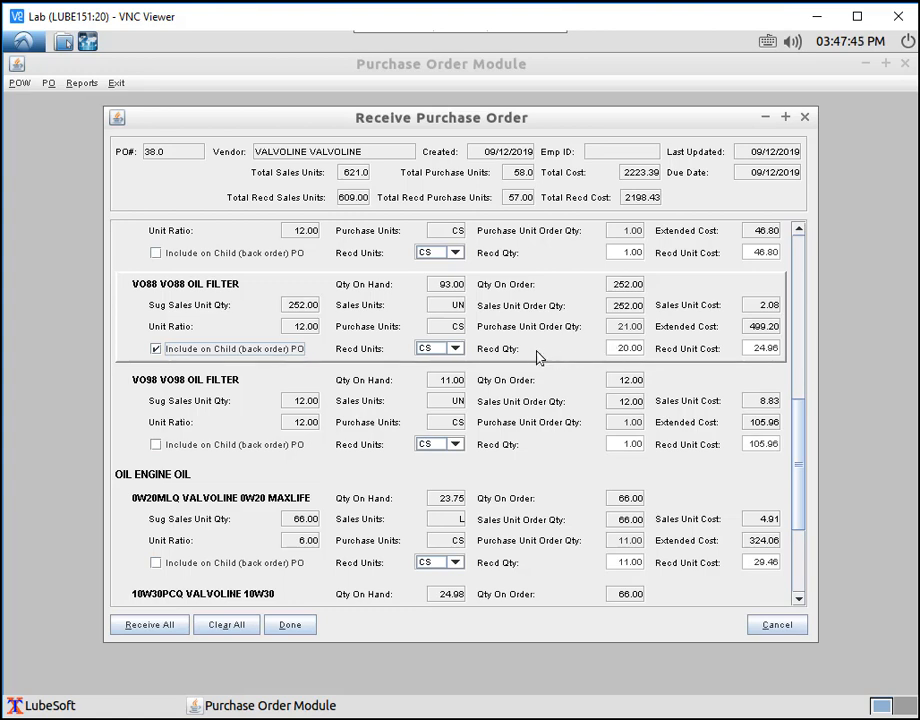
# Set the VO88 oil filter's Recd Qty to 10 and have it included on the child (back order) PO
pyautogui.click(156, 350)
pyautogui.click(627, 348)
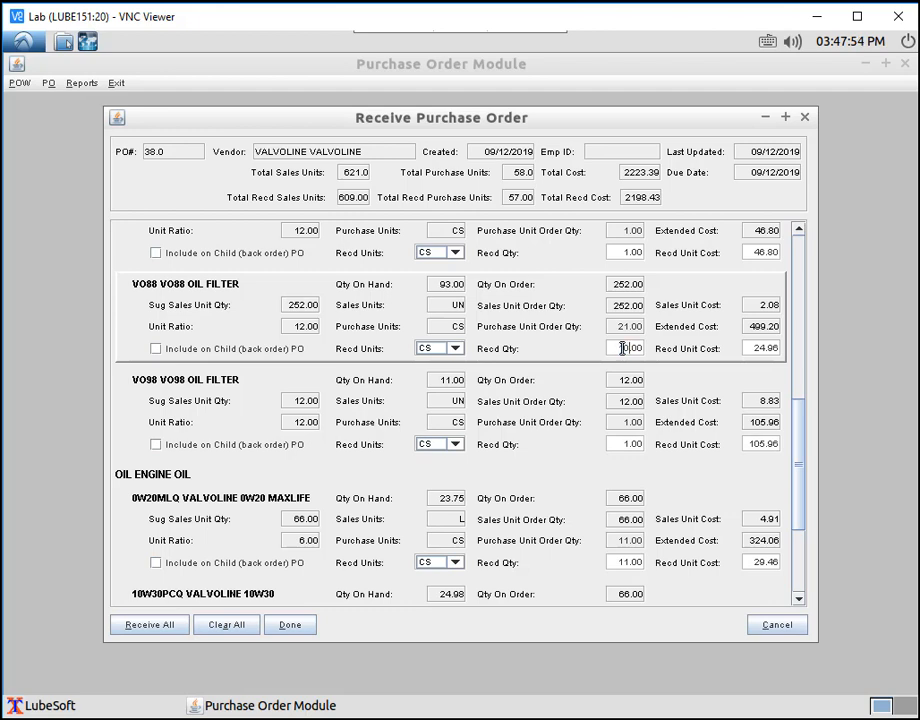
pyautogui.click(157, 349)
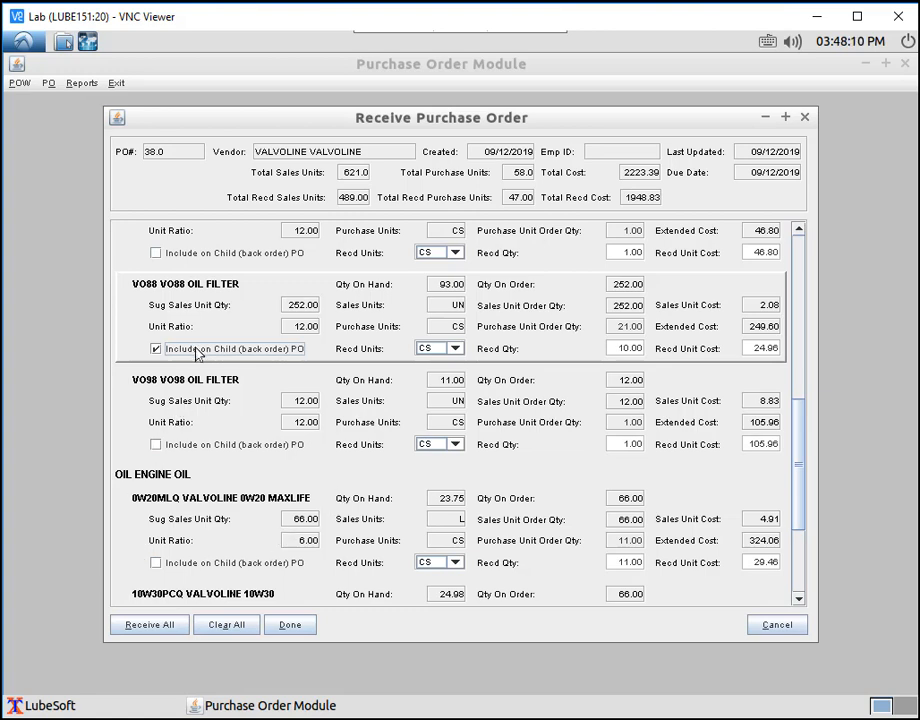
# Finish receiving the purchase order and view its receiving/exception report on screen, dismissing the report options after reading it
pyautogui.click(290, 627)
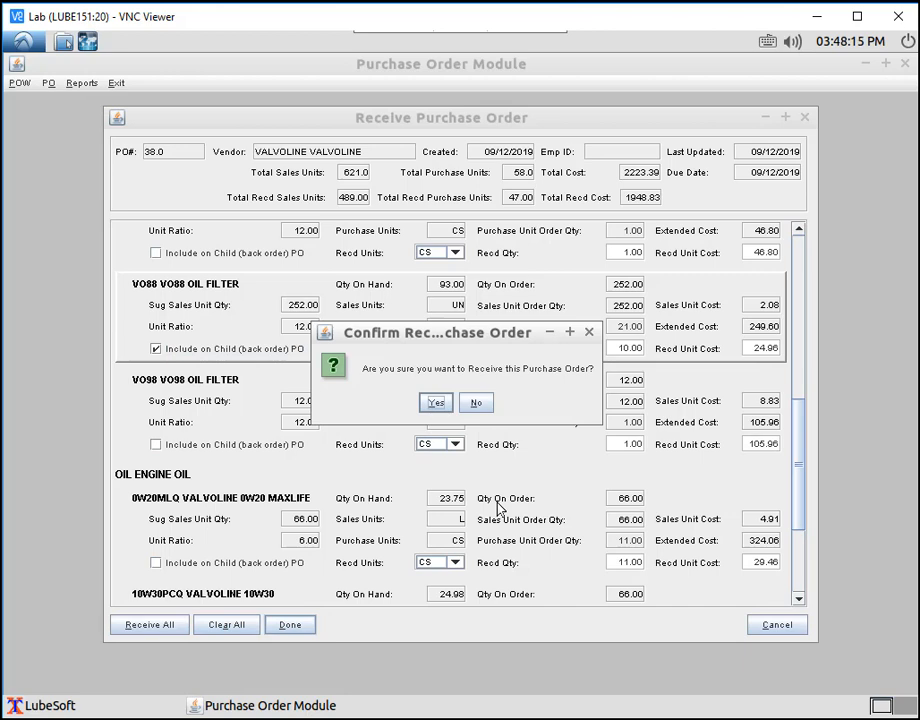
pyautogui.click(437, 403)
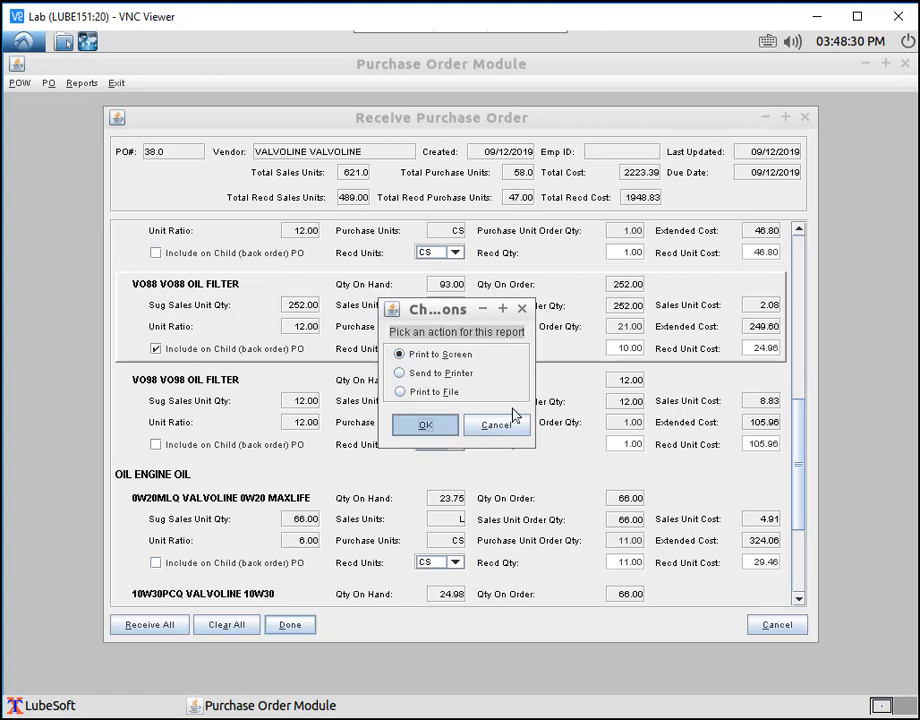
pyautogui.press('Return')
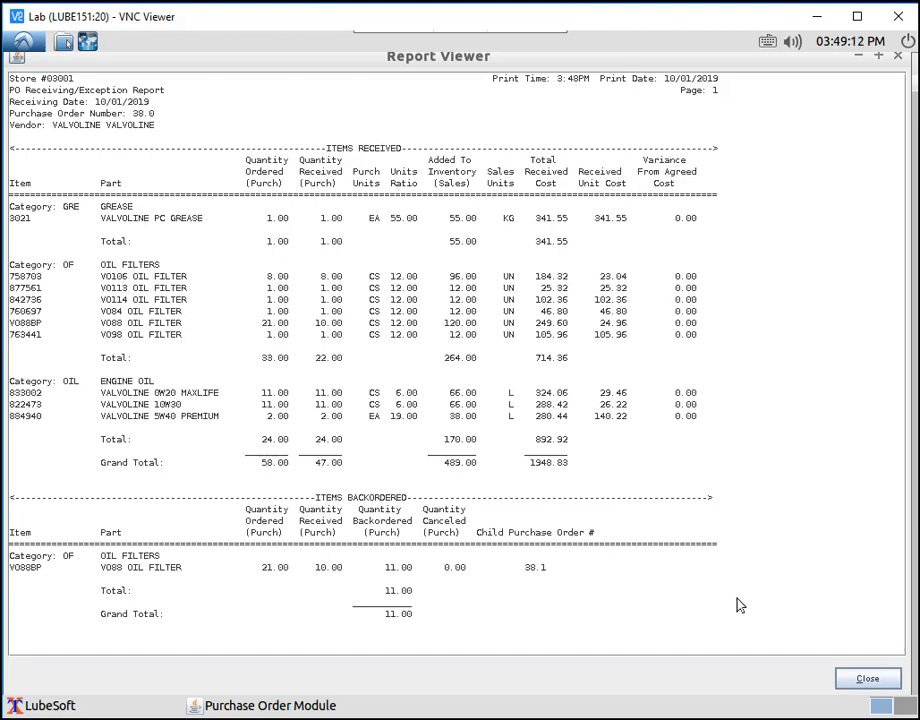
pyautogui.click(870, 681)
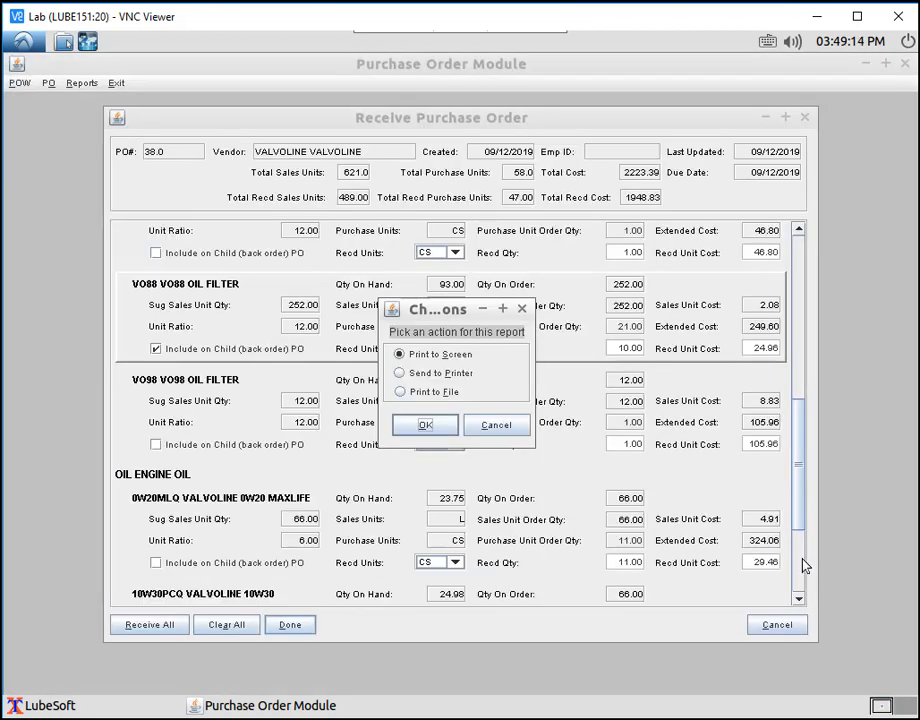
pyautogui.click(501, 427)
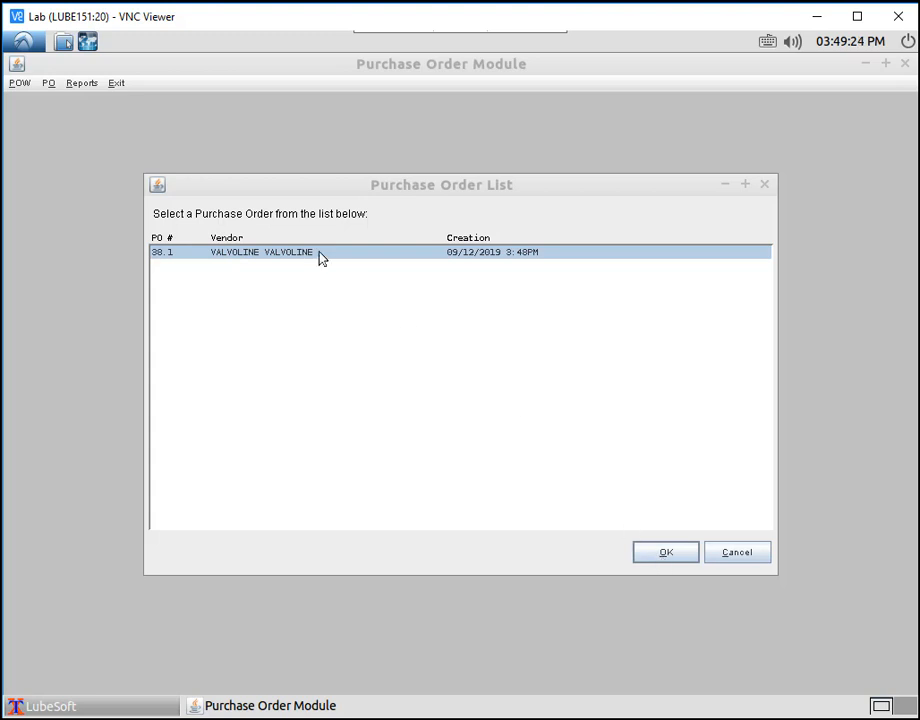
# Open the VALVOLINE back-order purchase order and receive its VO88 oil filters in full, confirming the receipt
pyautogui.click(669, 554)
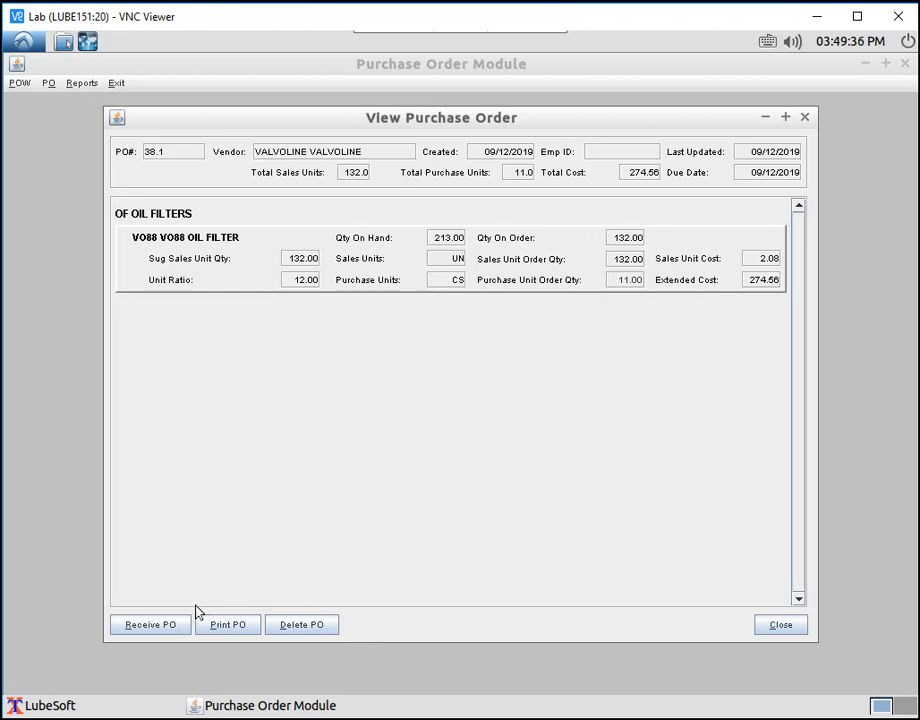
pyautogui.click(160, 630)
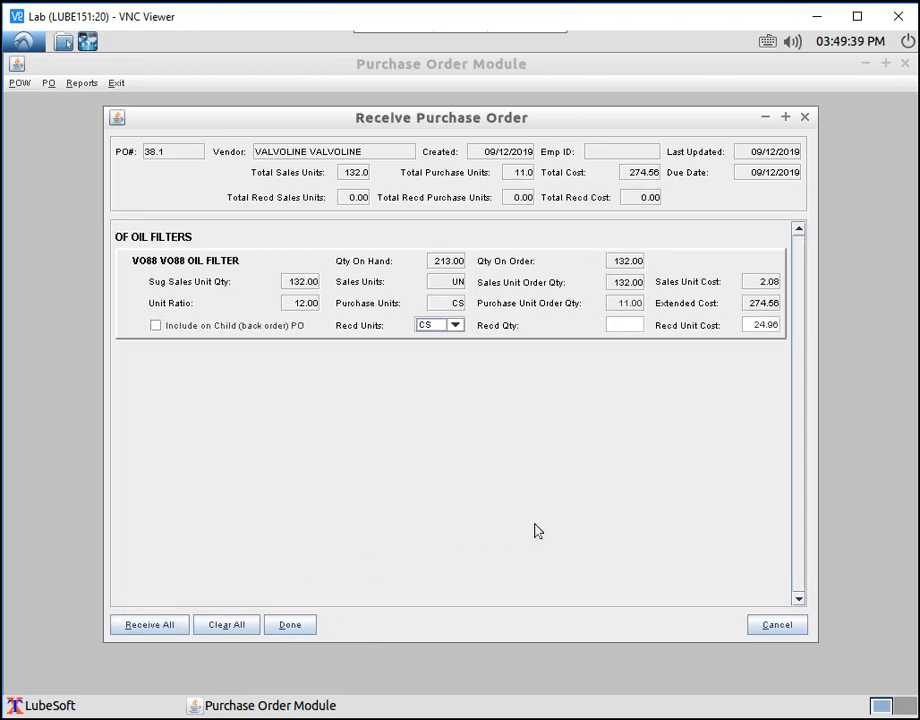
pyautogui.click(163, 628)
pyautogui.click(298, 627)
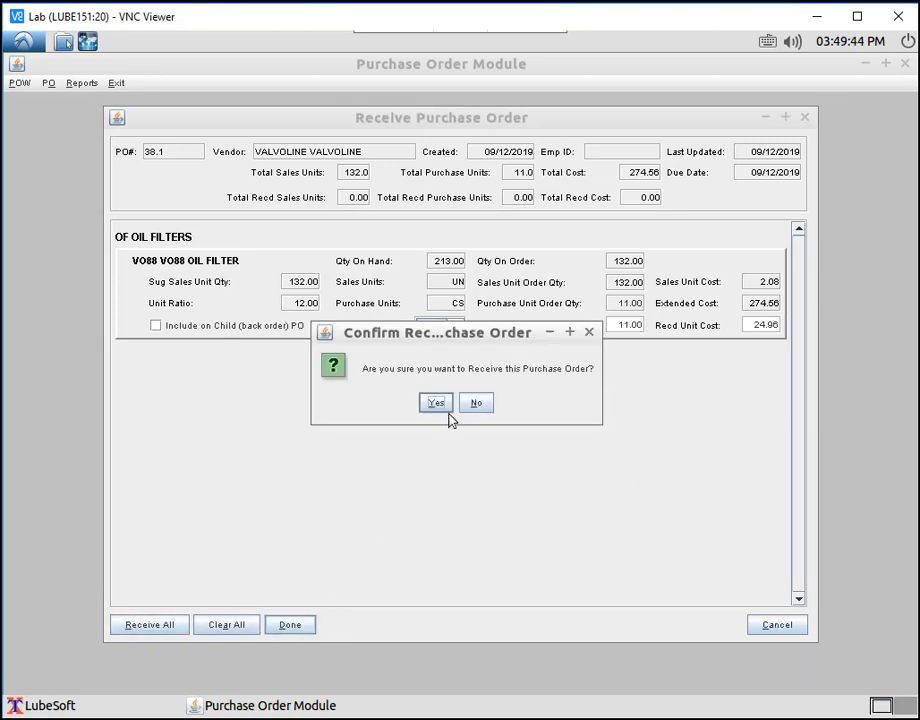
pyautogui.click(436, 404)
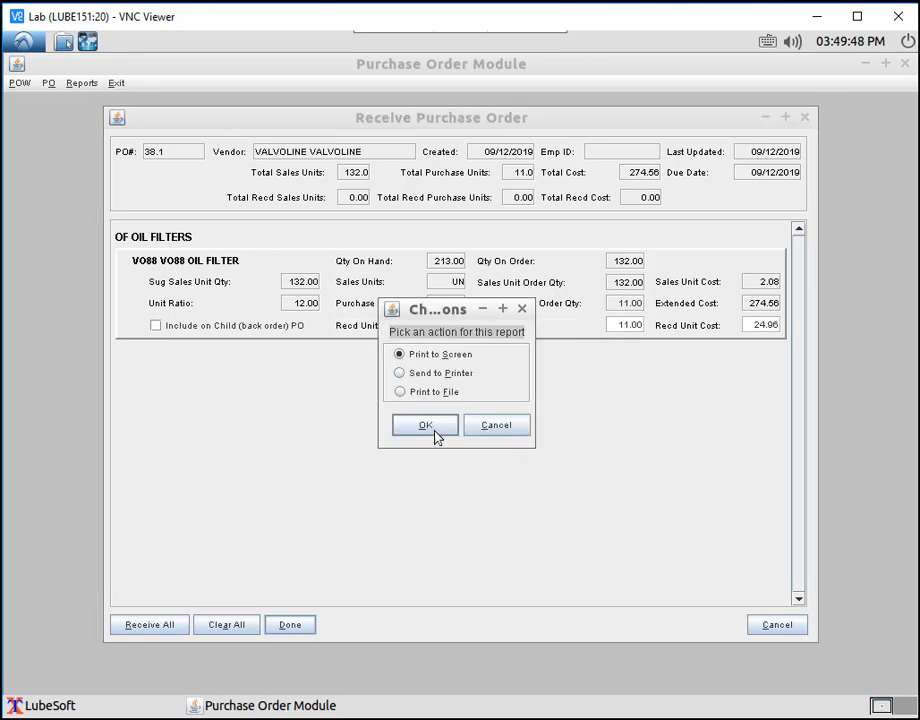
# View the back order's receiving report on screen, then dismiss the report options and close the purchase order list
pyautogui.click(433, 432)
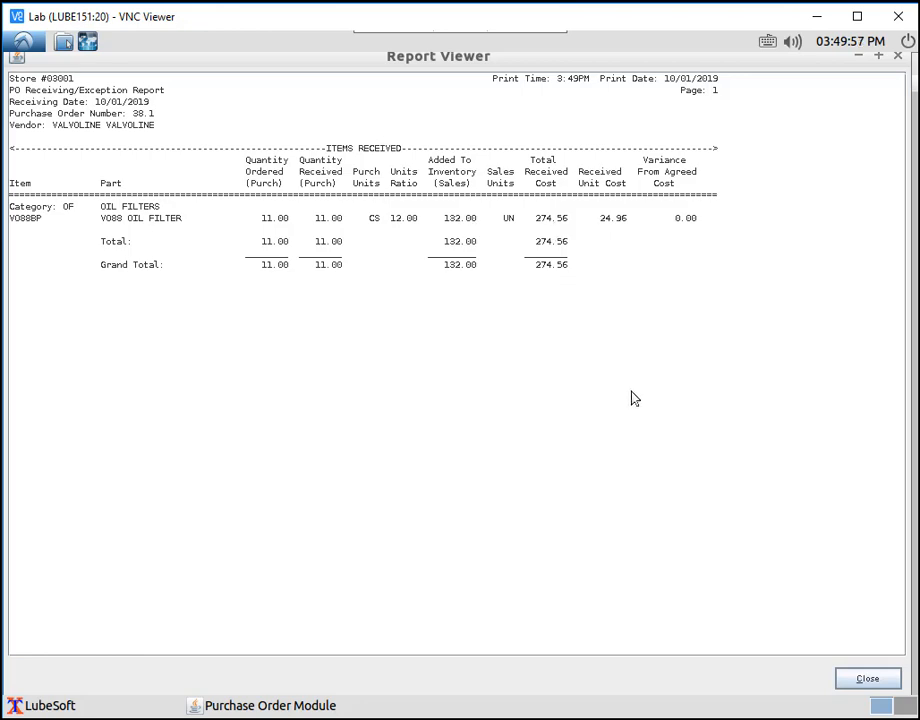
pyautogui.click(868, 679)
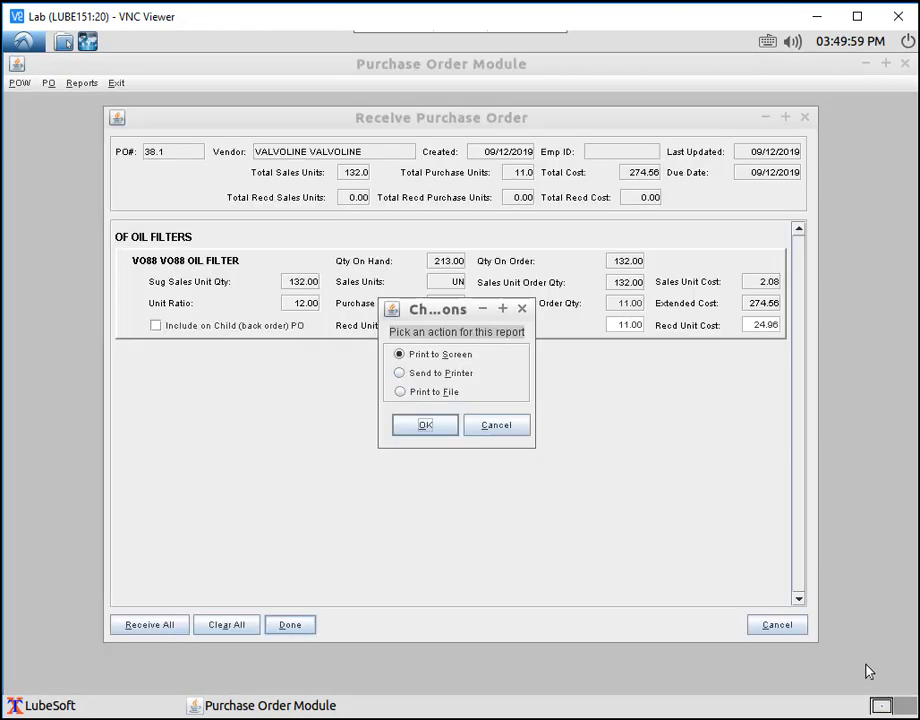
pyautogui.click(499, 432)
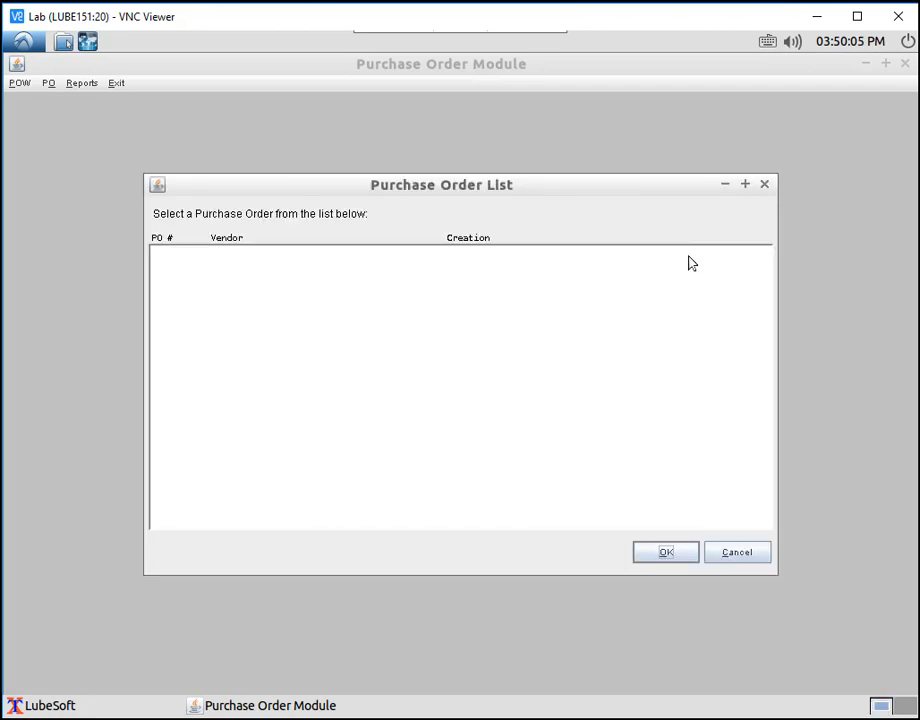
pyautogui.click(740, 556)
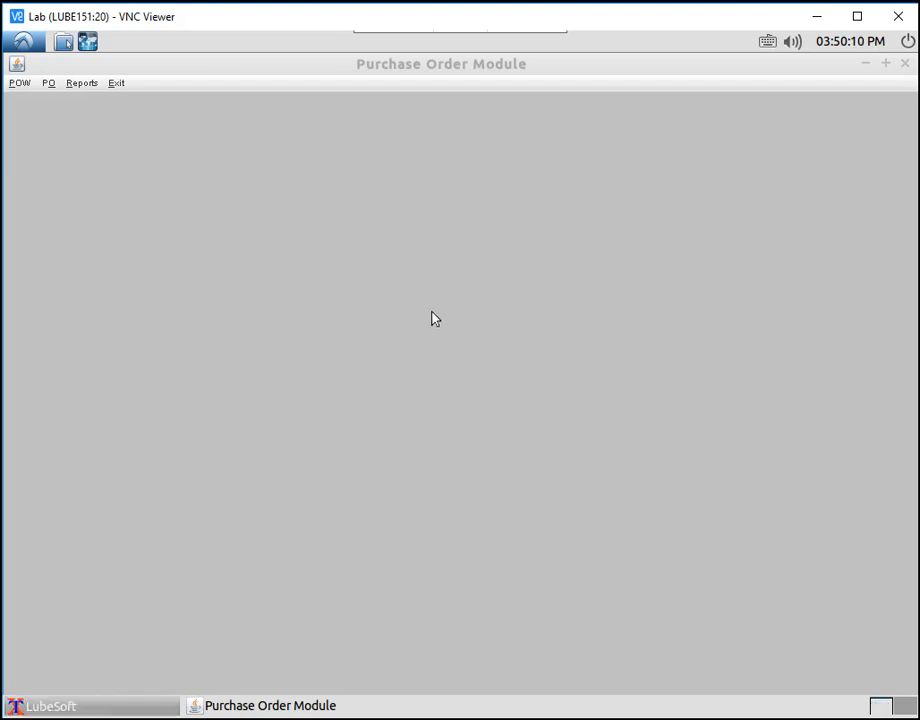
# From the PO receiving/exception report list, view the latest VALVOLINE back order's report on screen, then dismiss the report, its options and the list
pyautogui.click(82, 84)
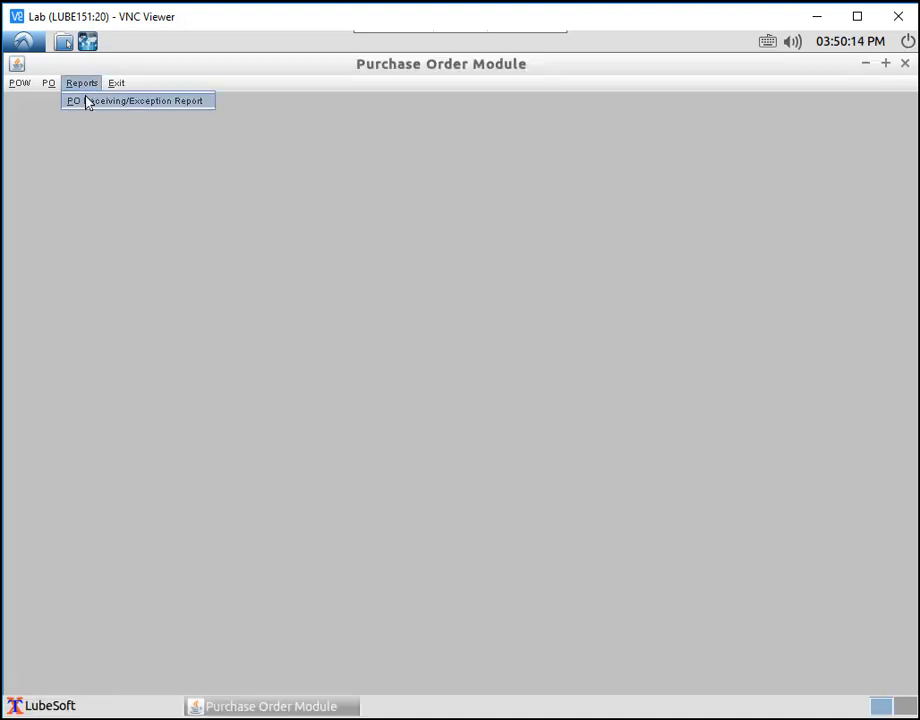
pyautogui.click(87, 103)
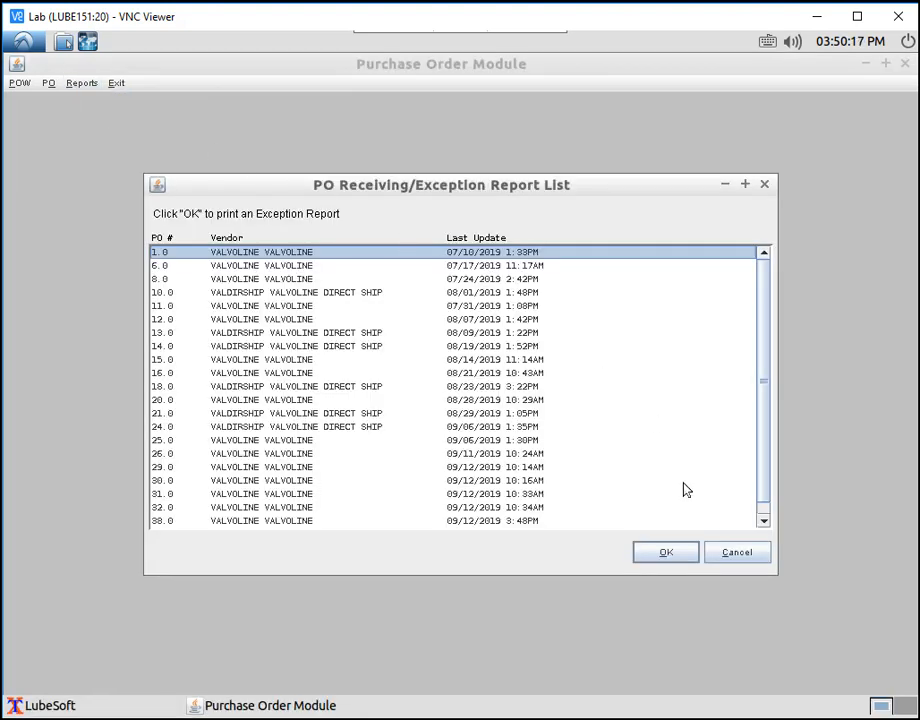
pyautogui.scroll(-1, 680, 483)
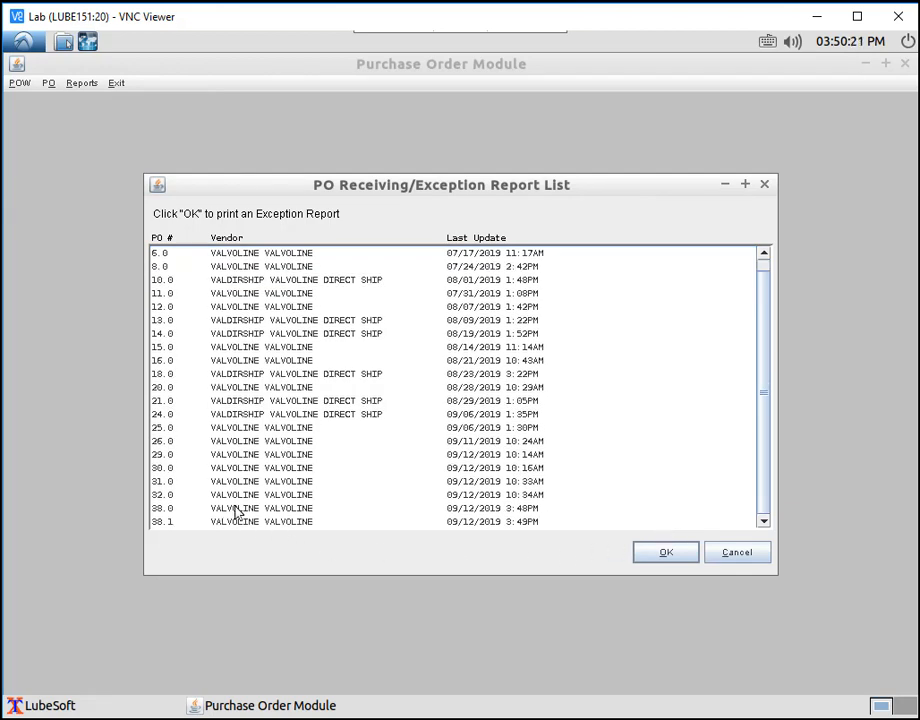
pyautogui.click(168, 510)
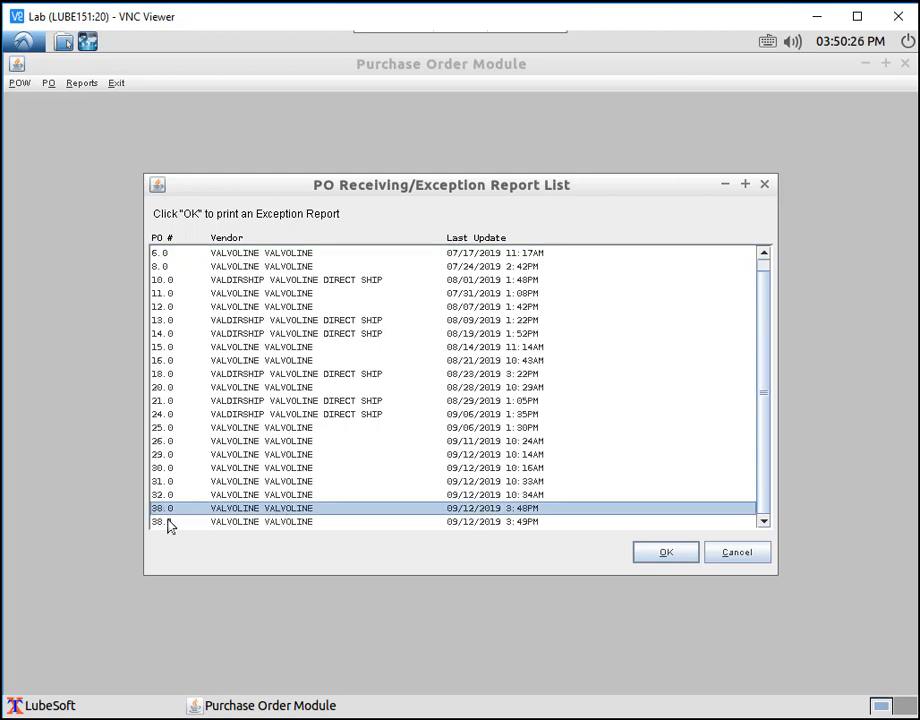
pyautogui.click(235, 524)
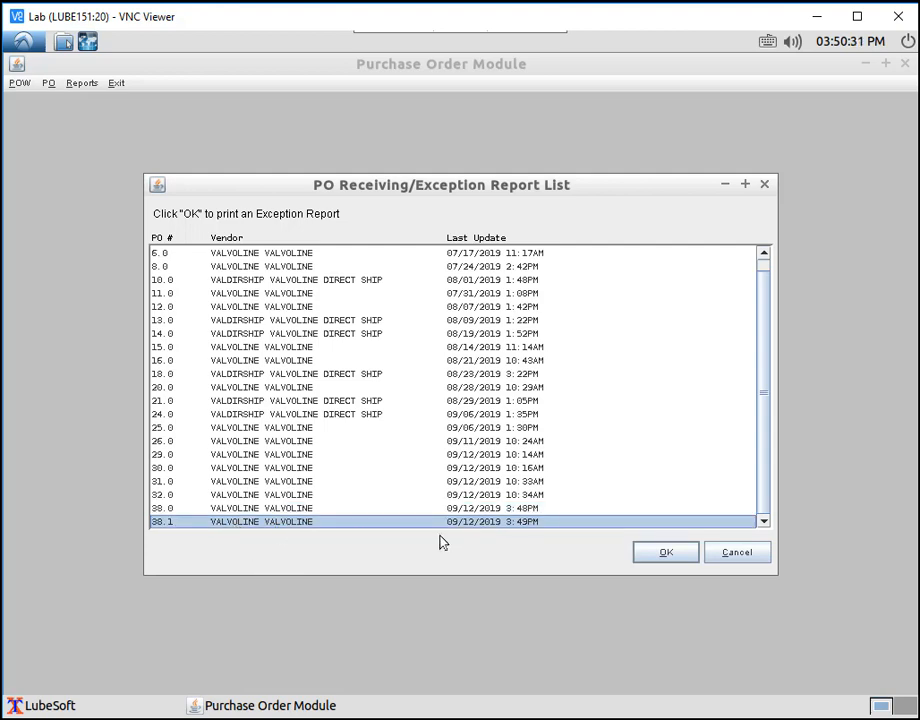
pyautogui.click(678, 558)
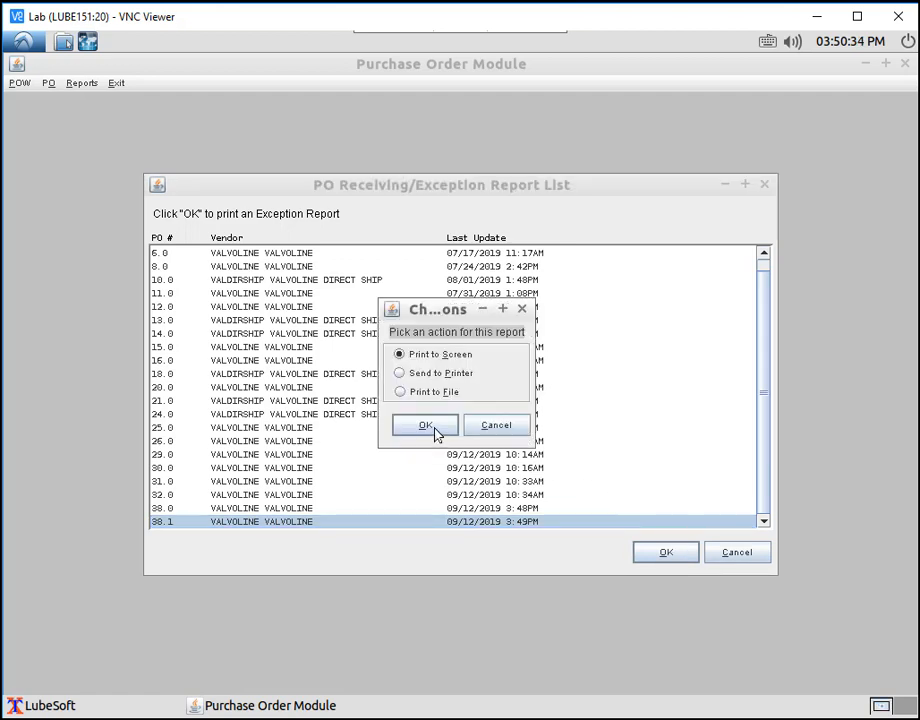
pyautogui.click(435, 432)
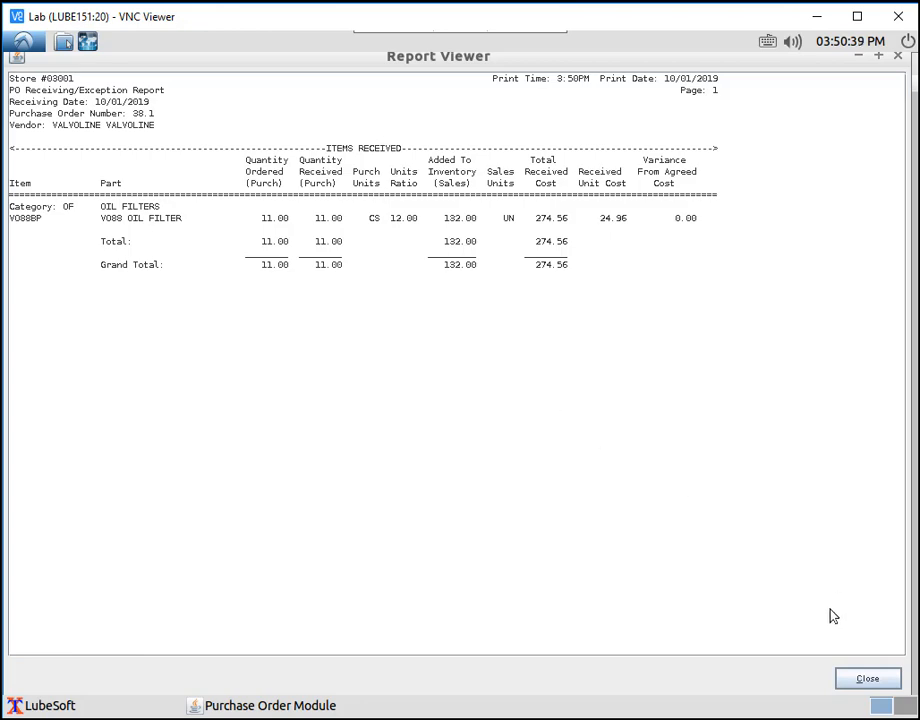
pyautogui.click(862, 679)
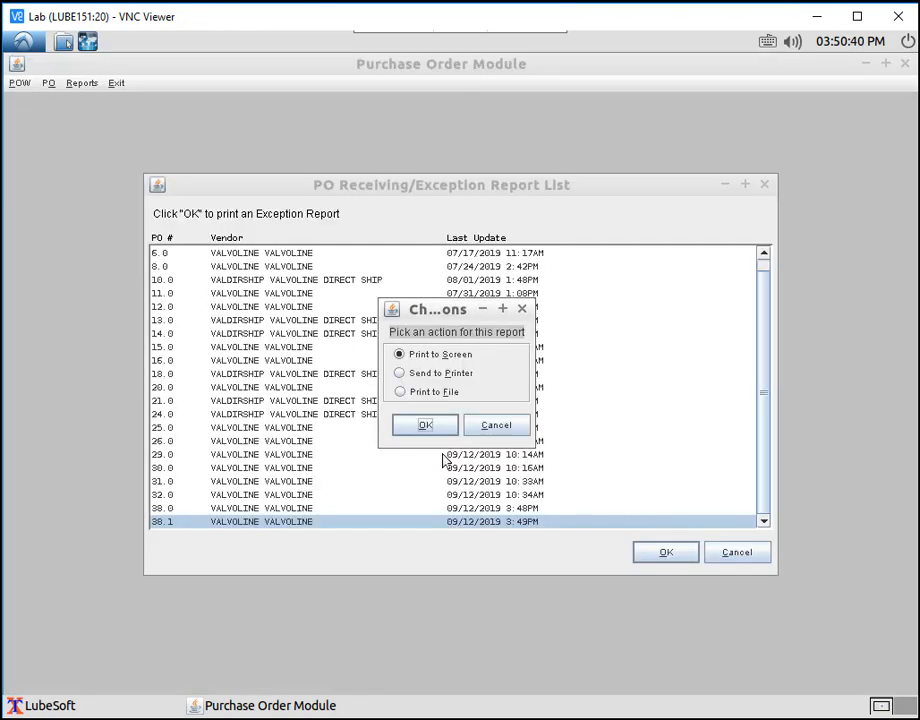
pyautogui.click(518, 434)
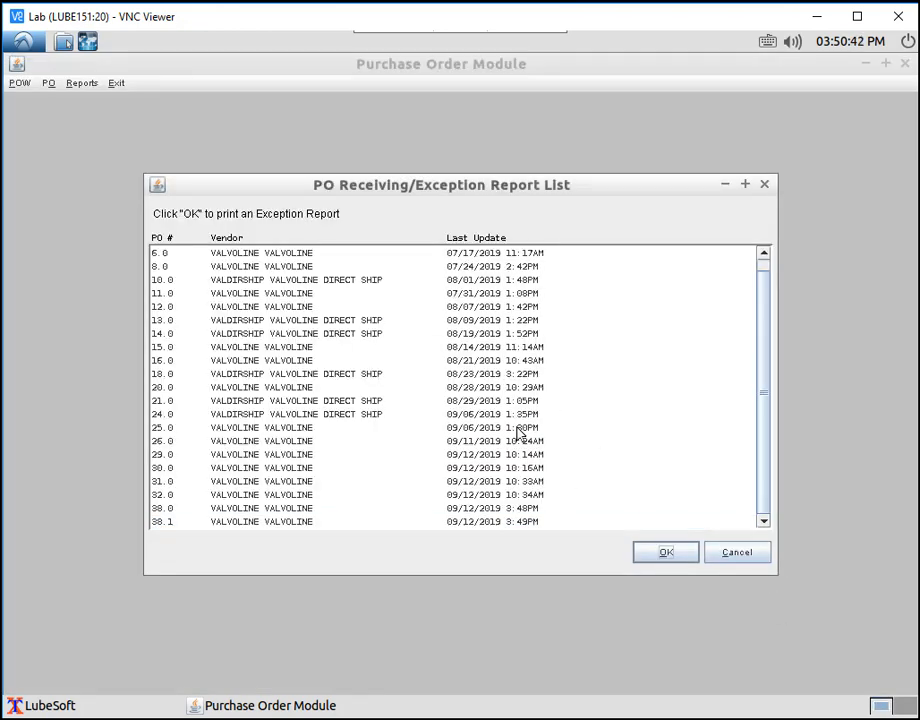
pyautogui.click(735, 553)
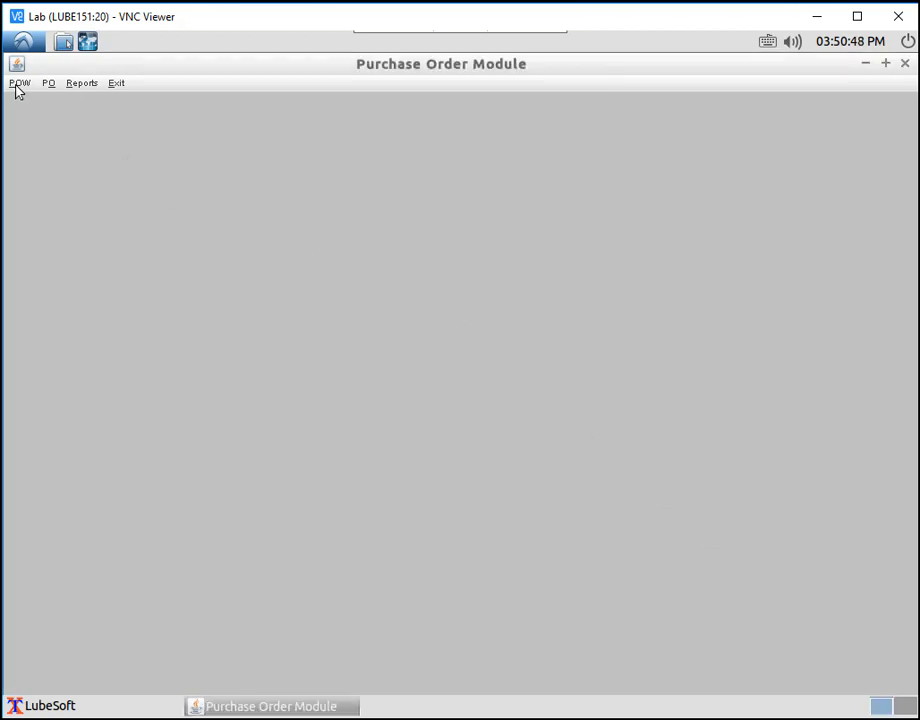
# Reopen the PO receiving/exception report list to review the available purchase orders, then close it without printing a report
pyautogui.click(80, 88)
pyautogui.click(101, 104)
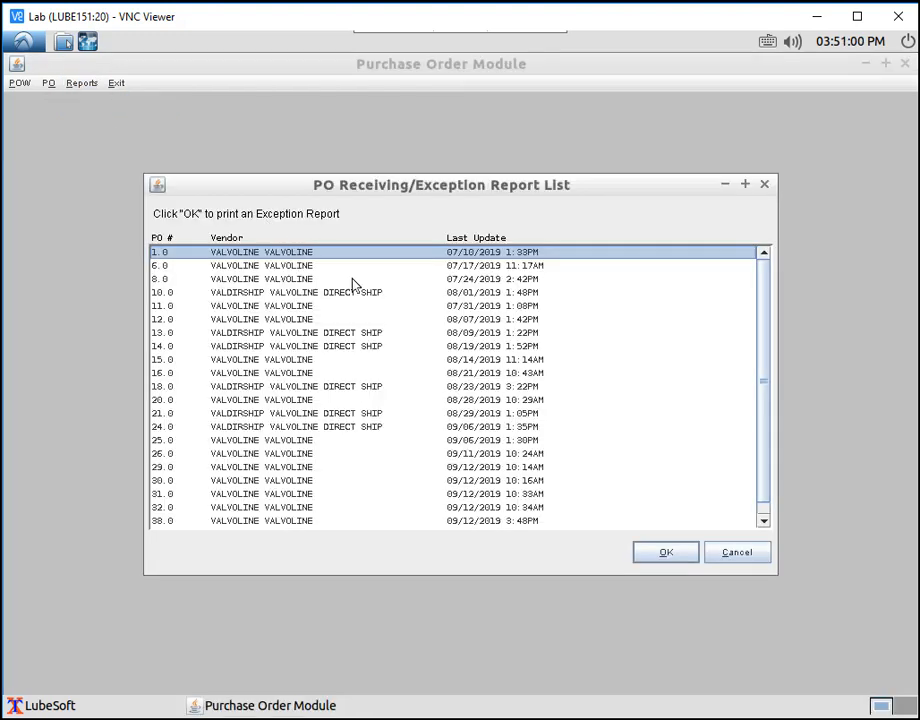
pyautogui.click(748, 552)
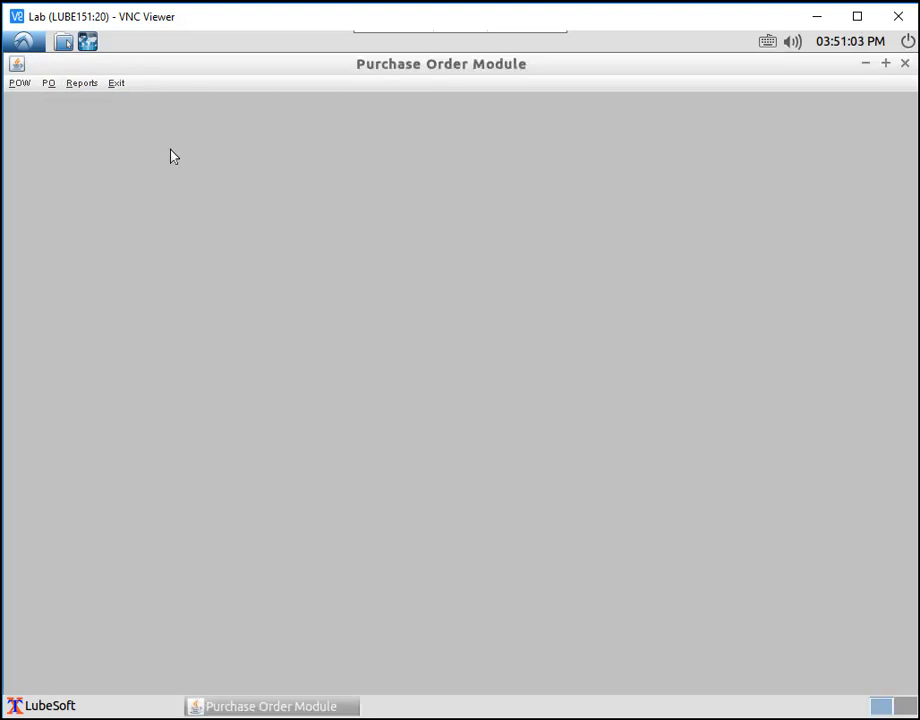
# Exit the Purchase Order Module and return to LubeSoft's inventory activity menu
pyautogui.click(118, 86)
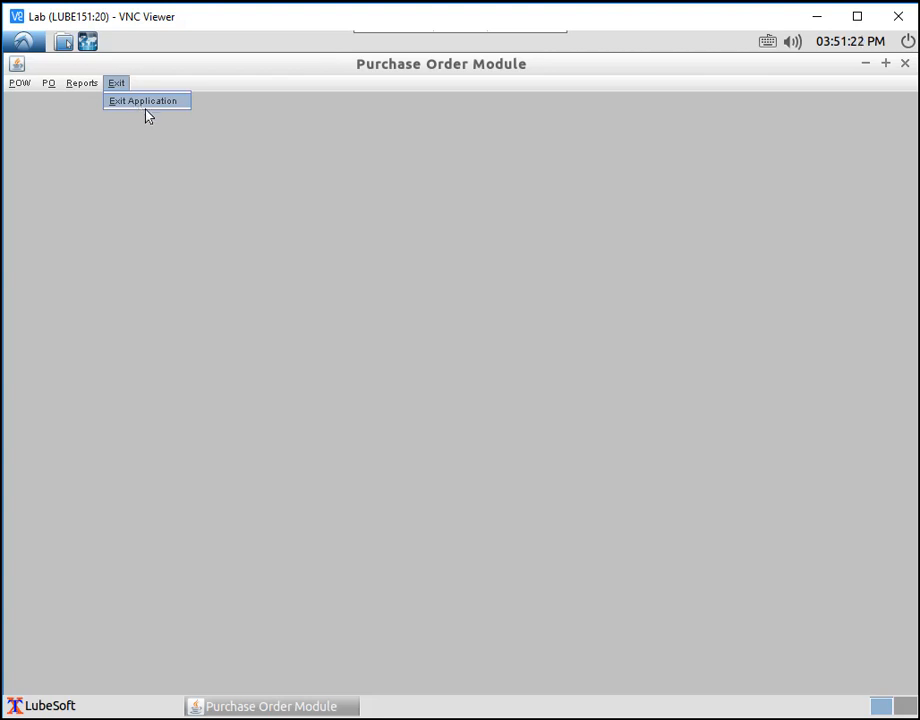
pyautogui.click(138, 102)
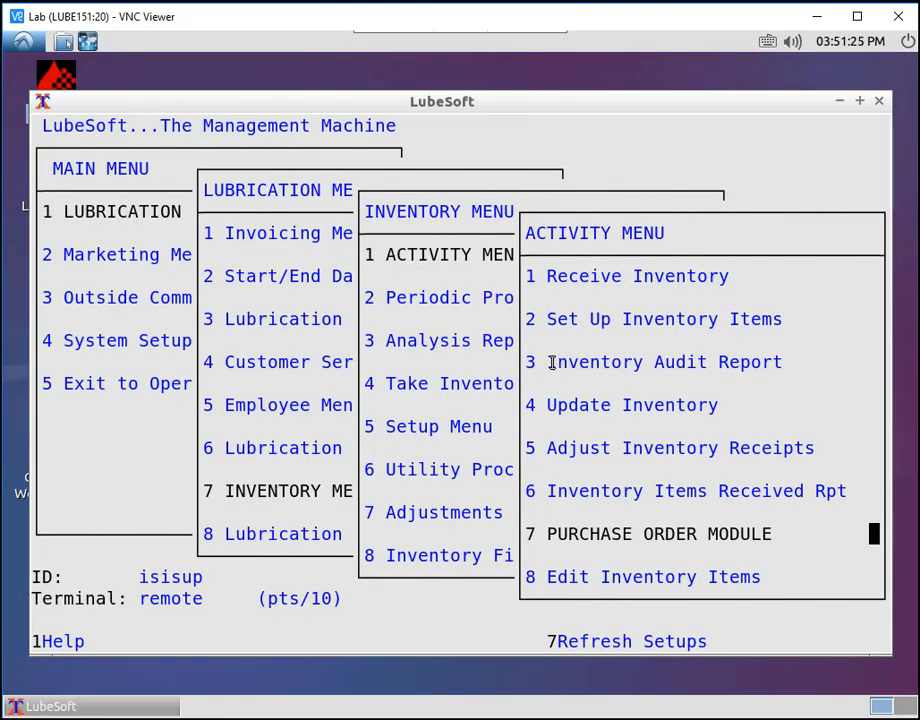